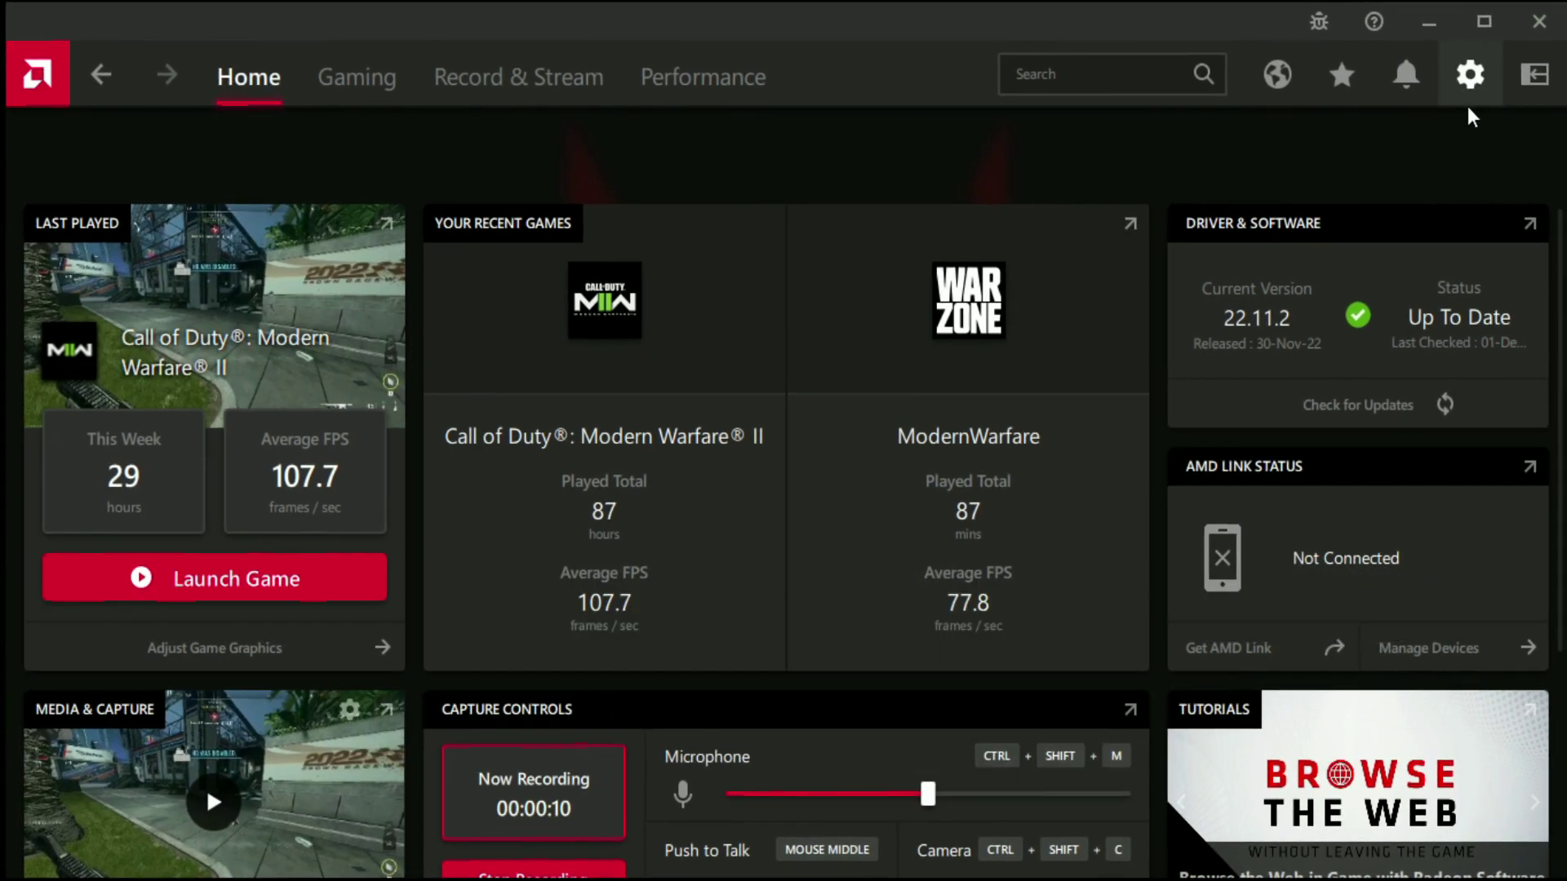
# - Set the preferred software version to Recommended + Optional and check for driver updates
pyautogui.click(1469, 72)
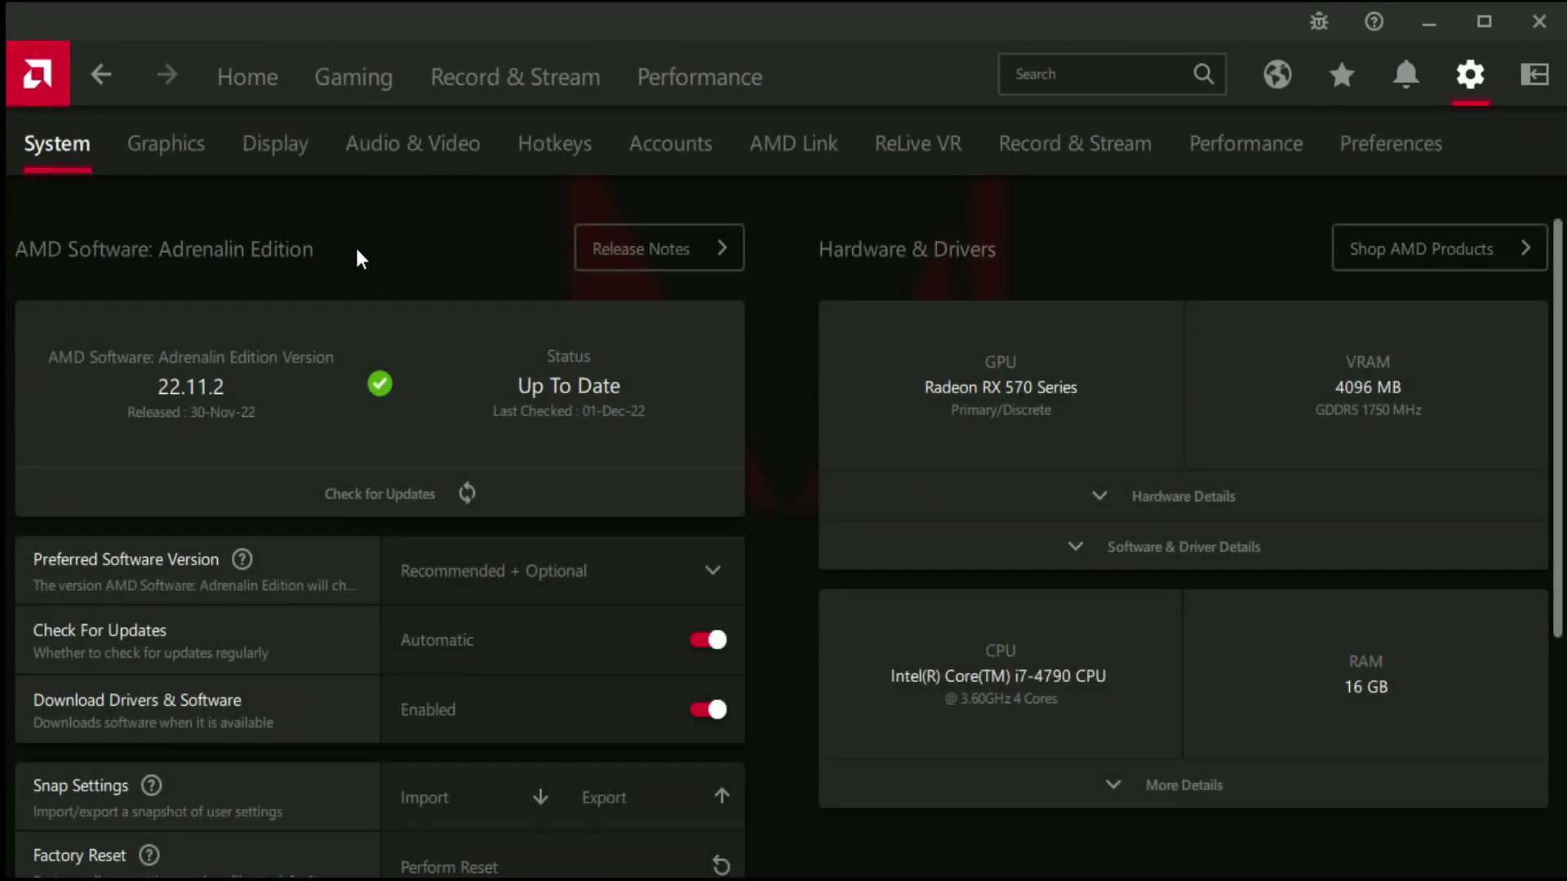
pyautogui.click(506, 571)
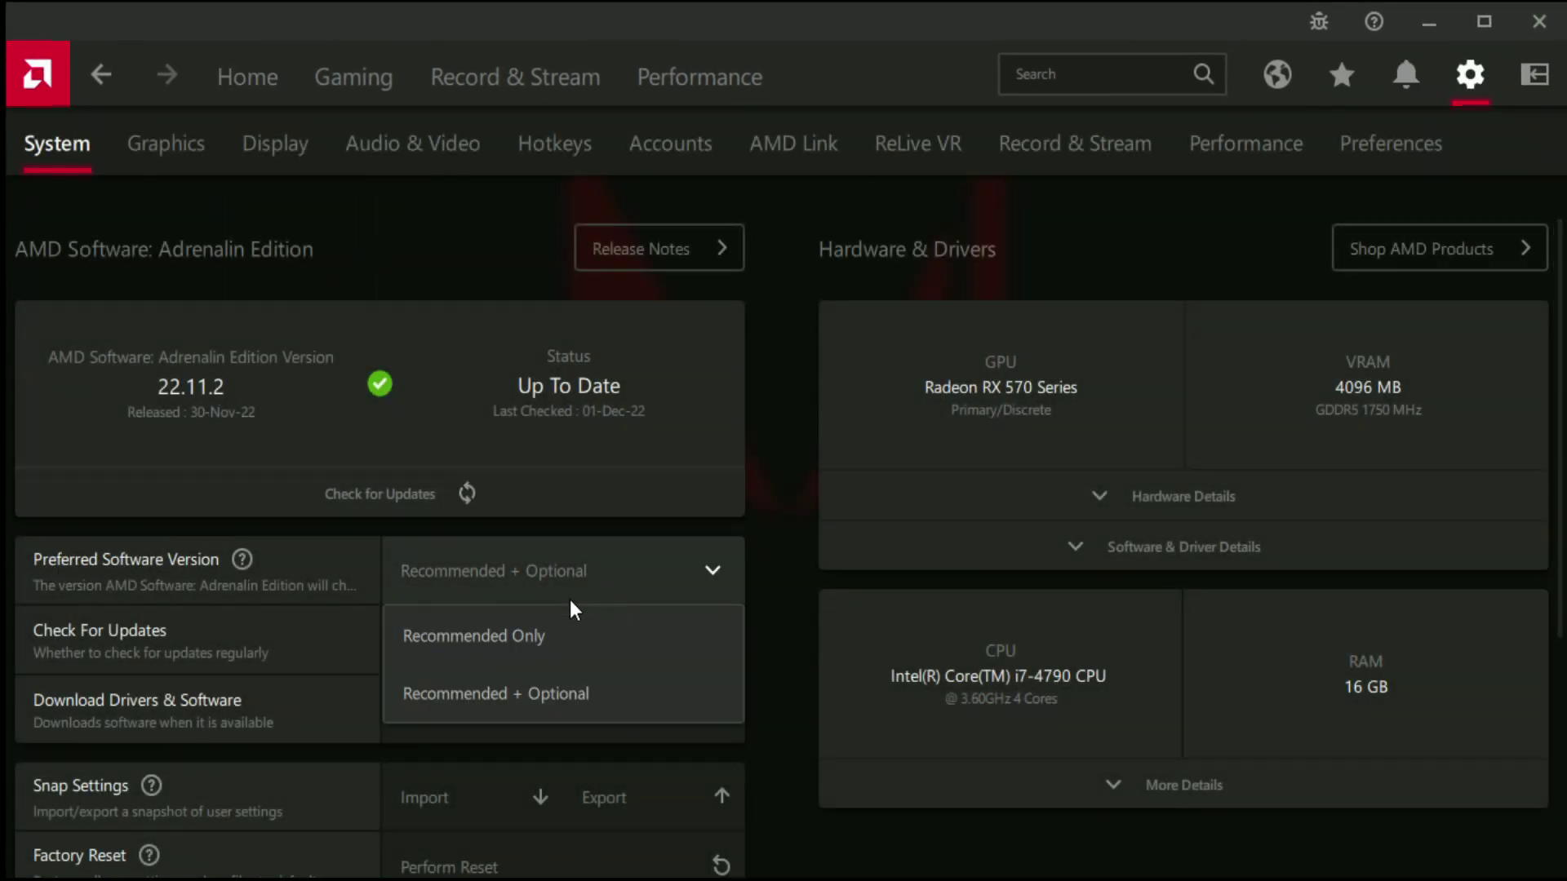
pyautogui.click(521, 688)
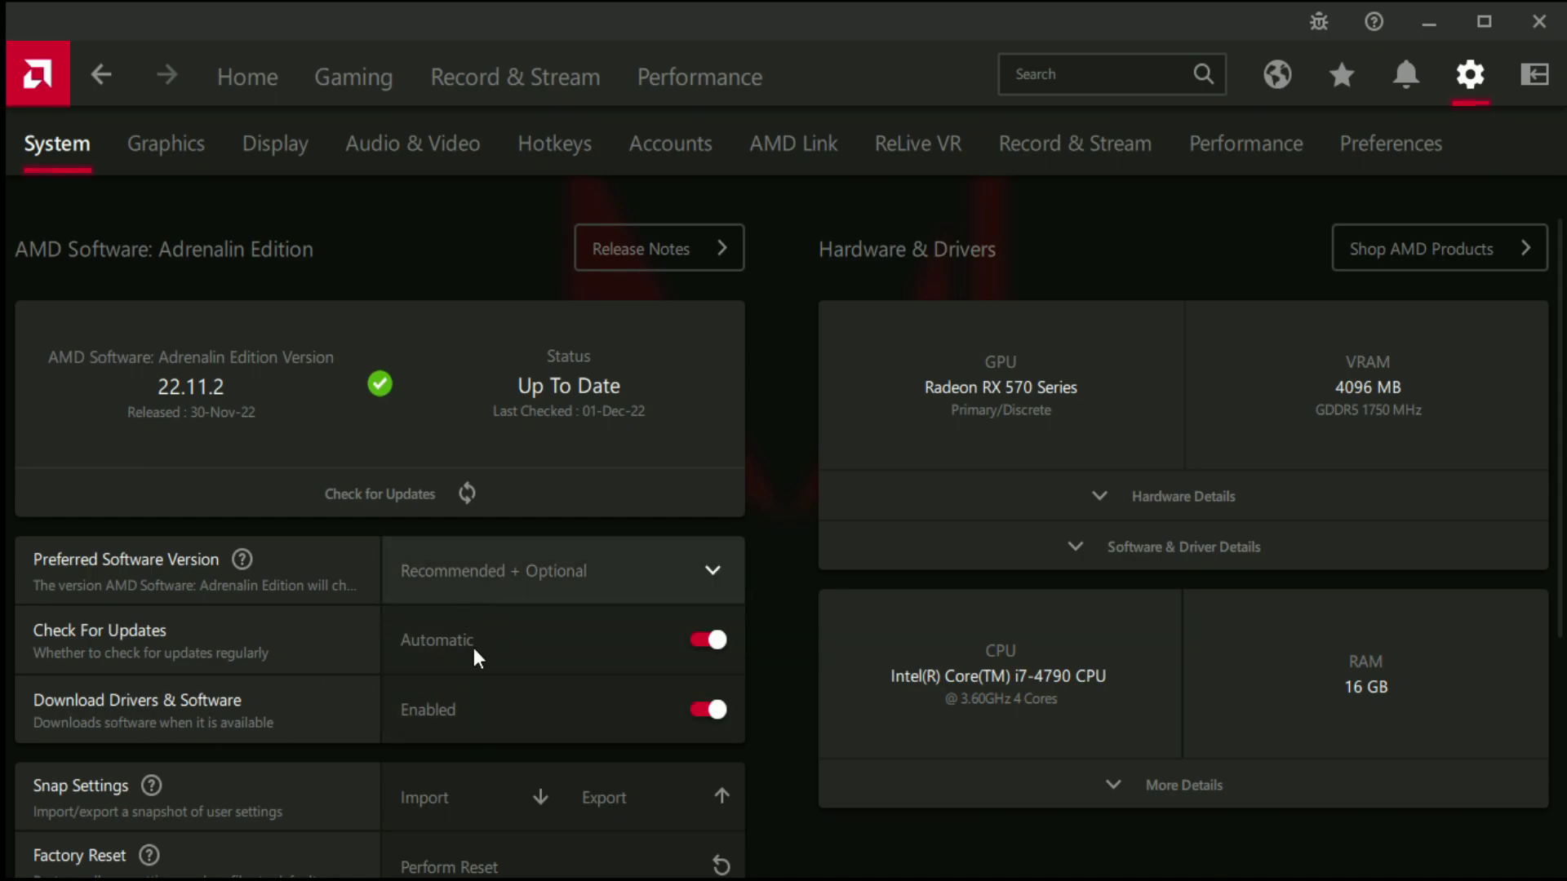
pyautogui.click(241, 75)
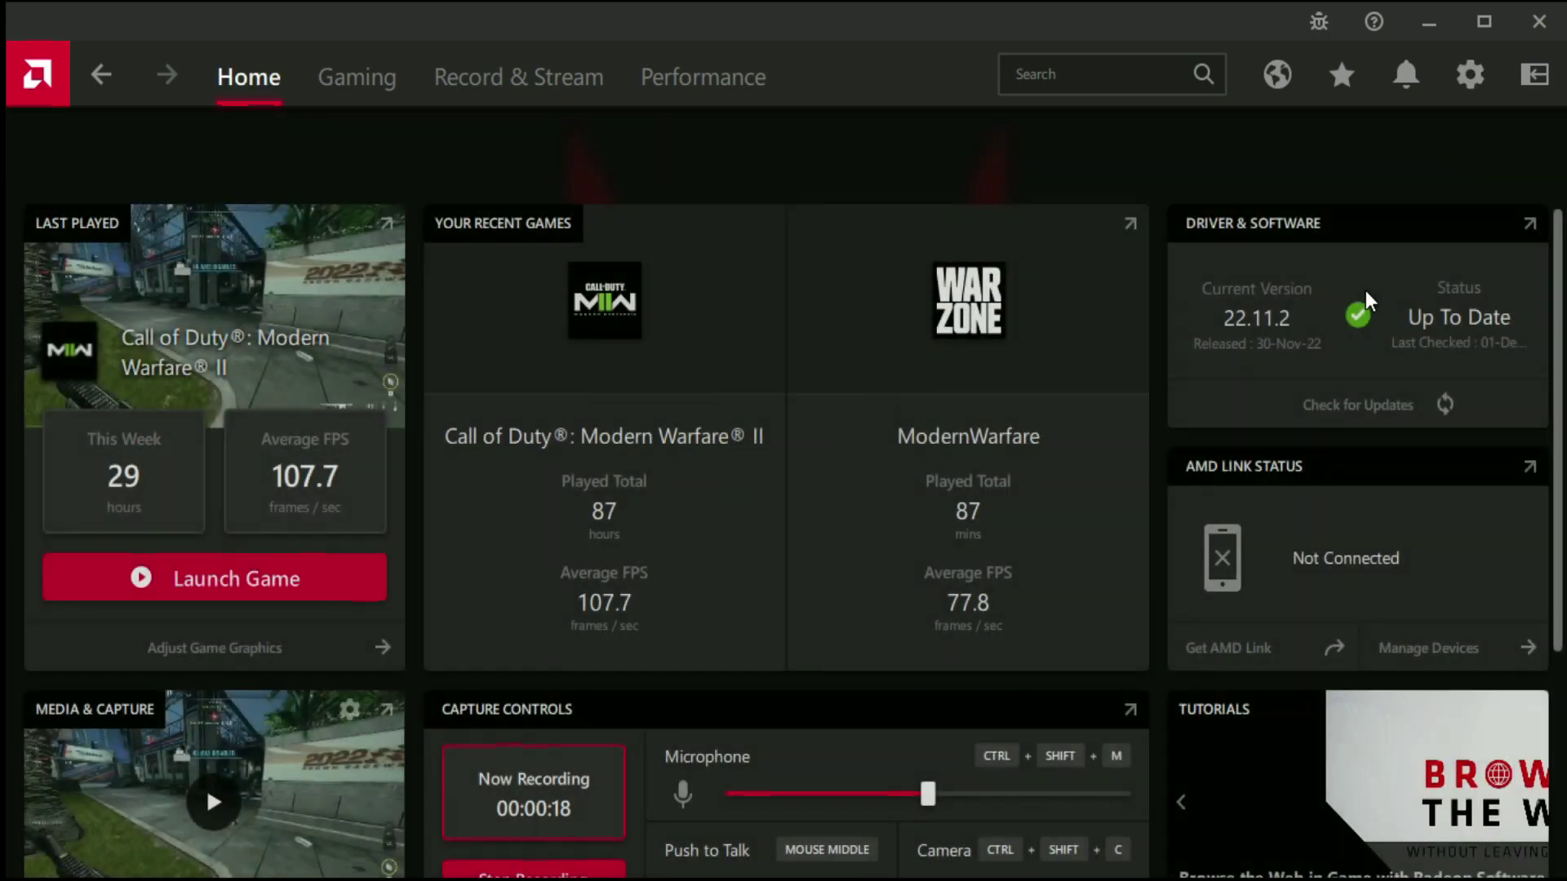
pyautogui.click(1358, 402)
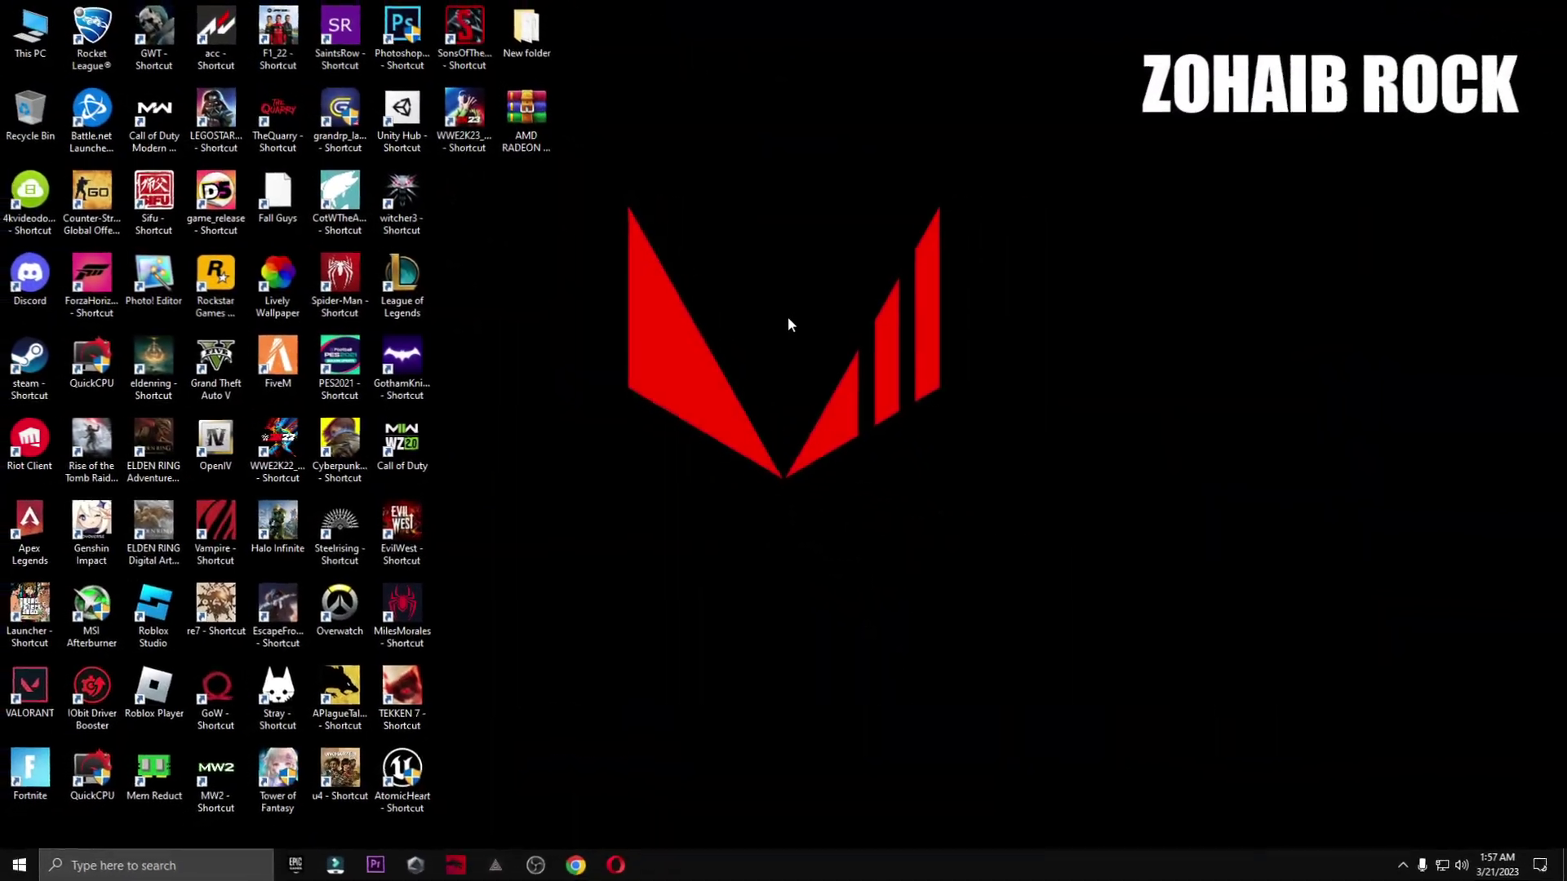
# - Extract the AMD Radeon Software Optimize Pack archive onto the desktop and open its "1 Windows Settings Best (Registry)" folder
pyautogui.moveTo(552, 129); pyautogui.dragTo(758, 234)
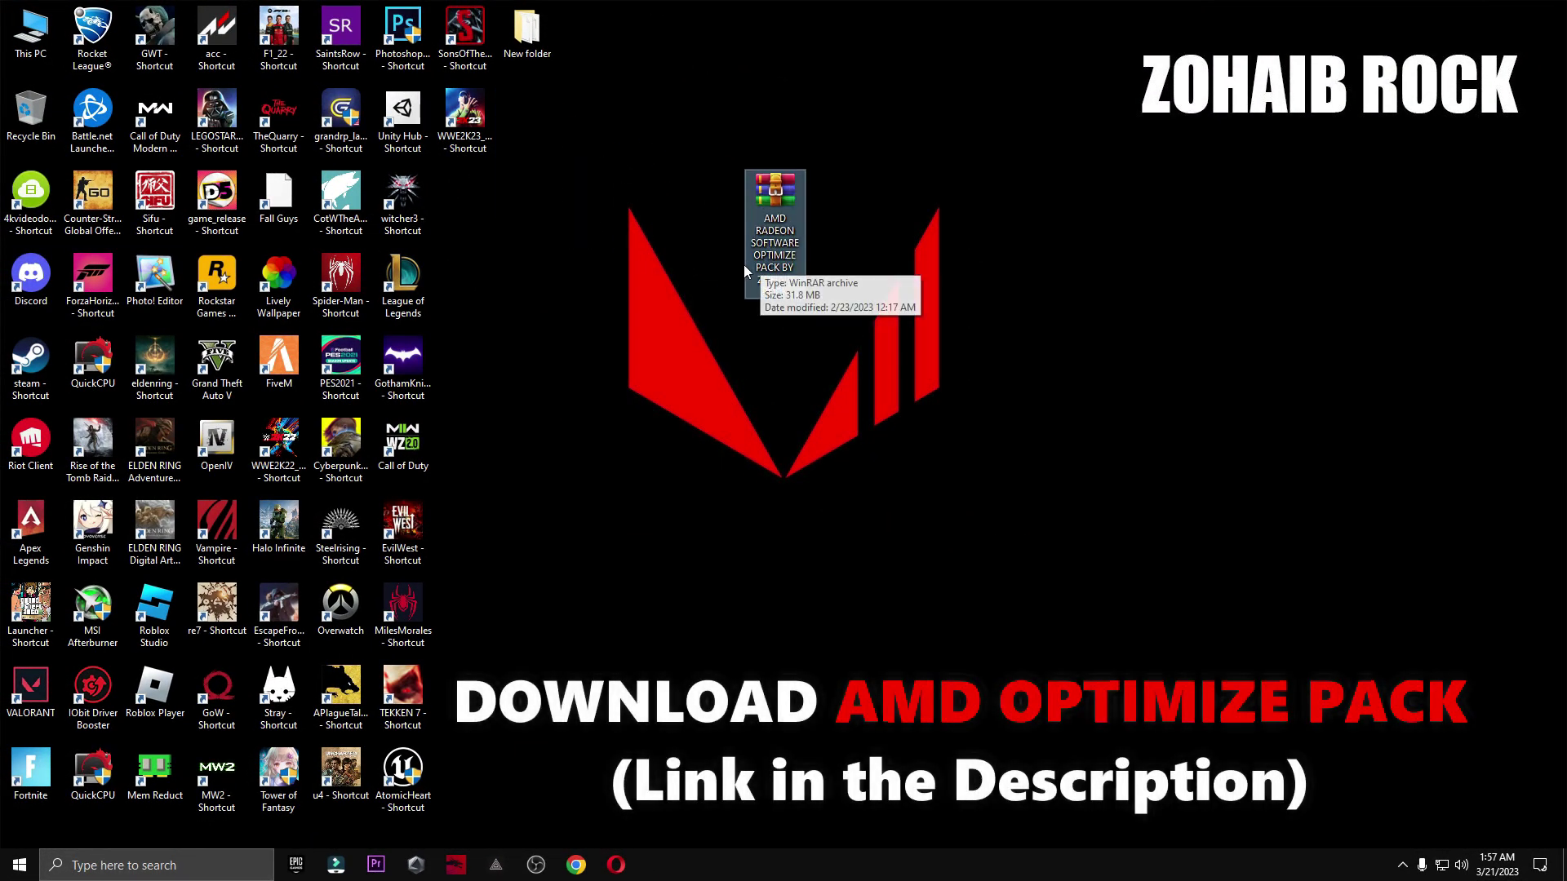
pyautogui.rightClick(756, 216)
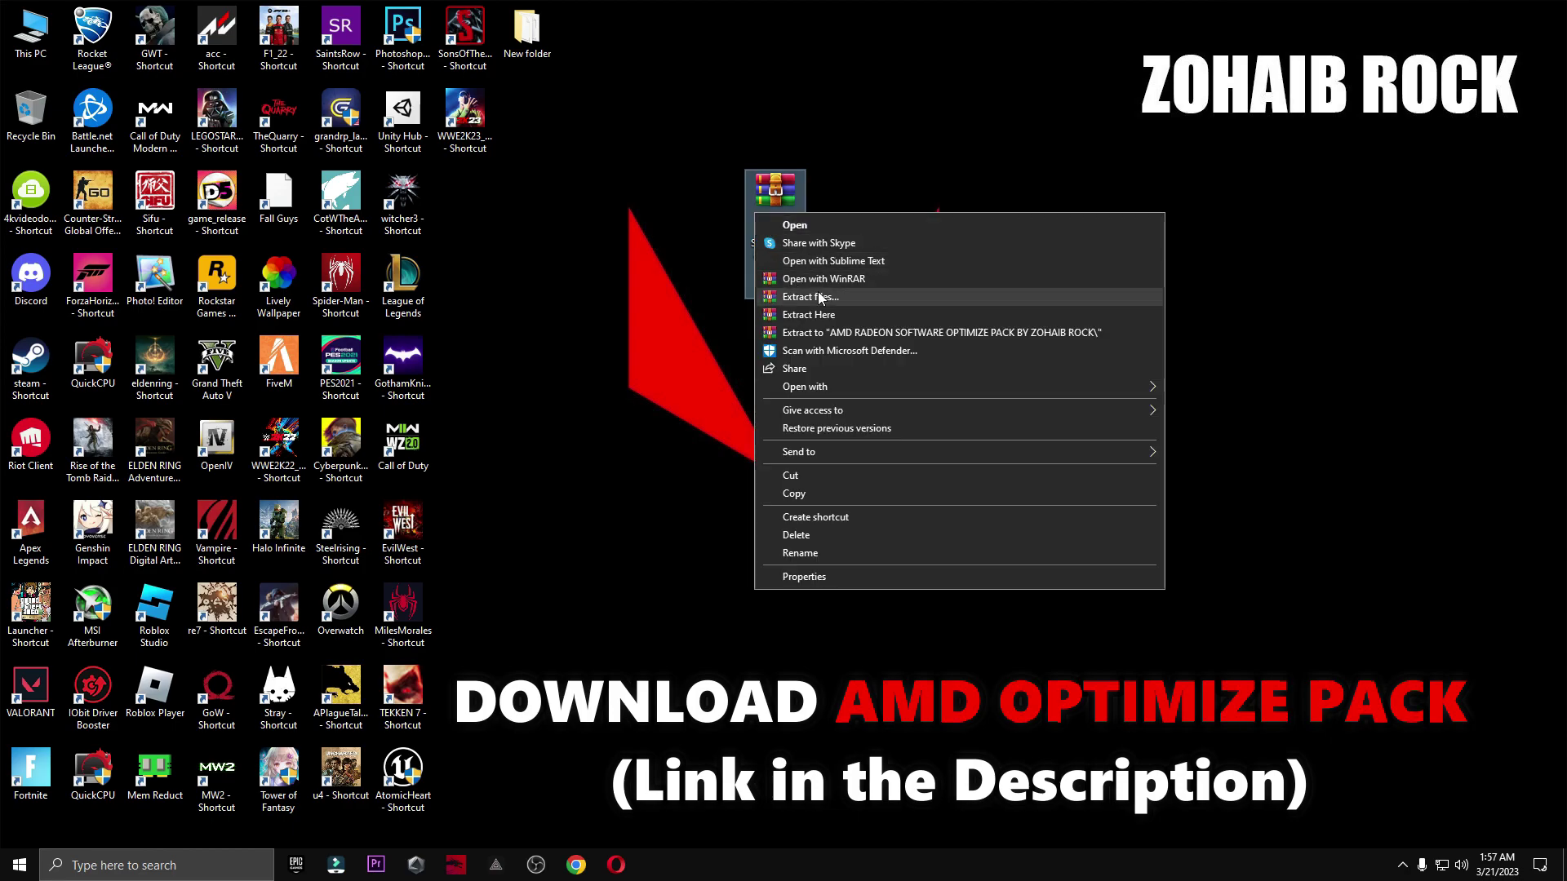
pyautogui.click(803, 316)
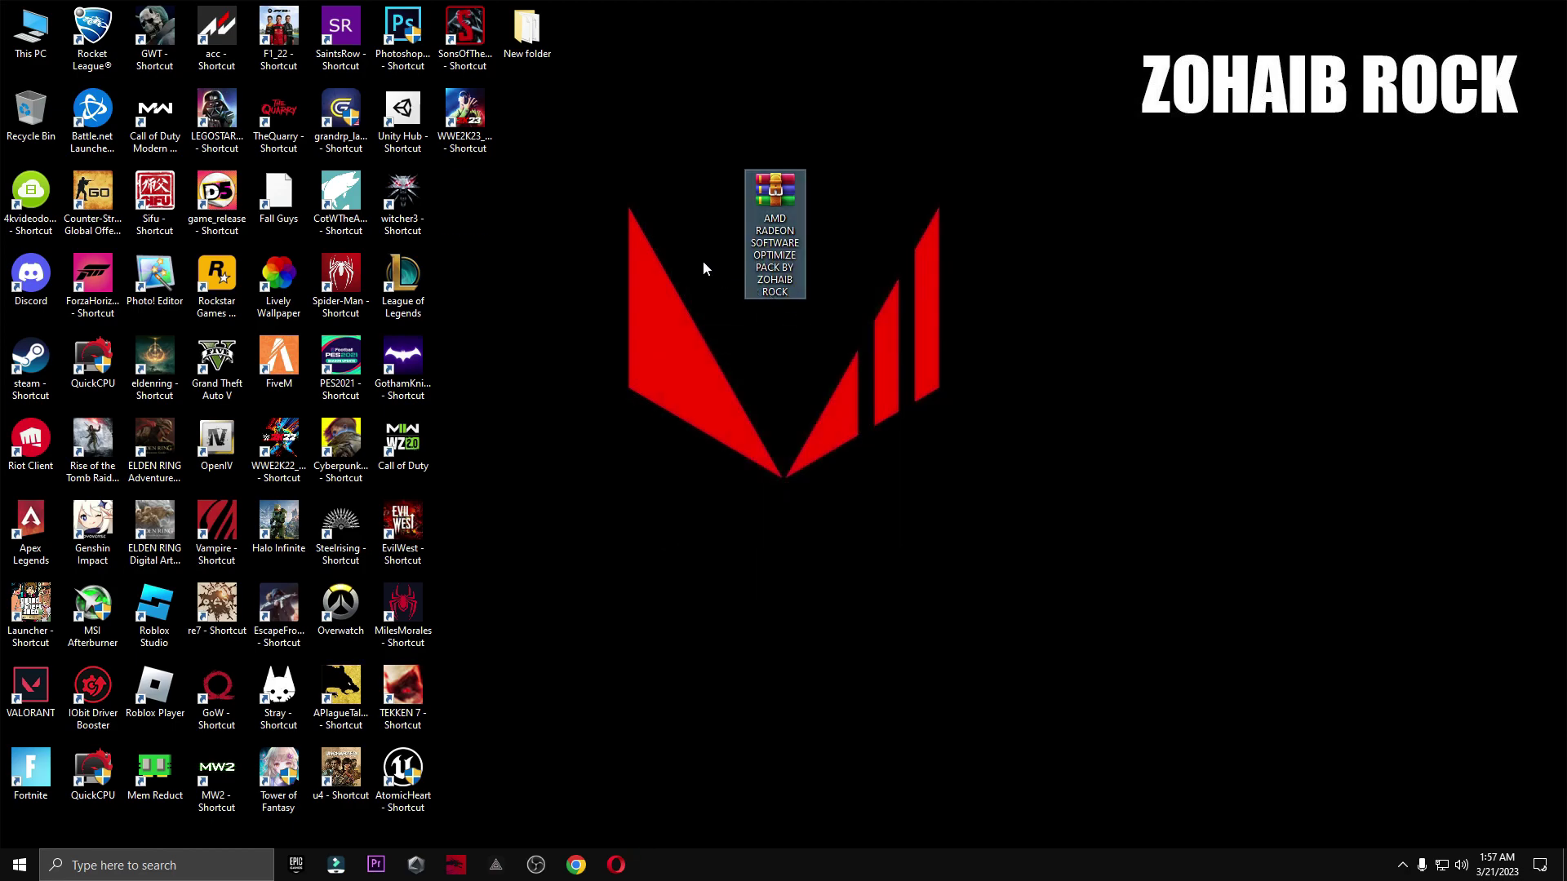
pyautogui.moveTo(483, 209); pyautogui.dragTo(723, 203)
pyautogui.moveTo(469, 214); pyautogui.dragTo(676, 239)
pyautogui.doubleClick(700, 229)
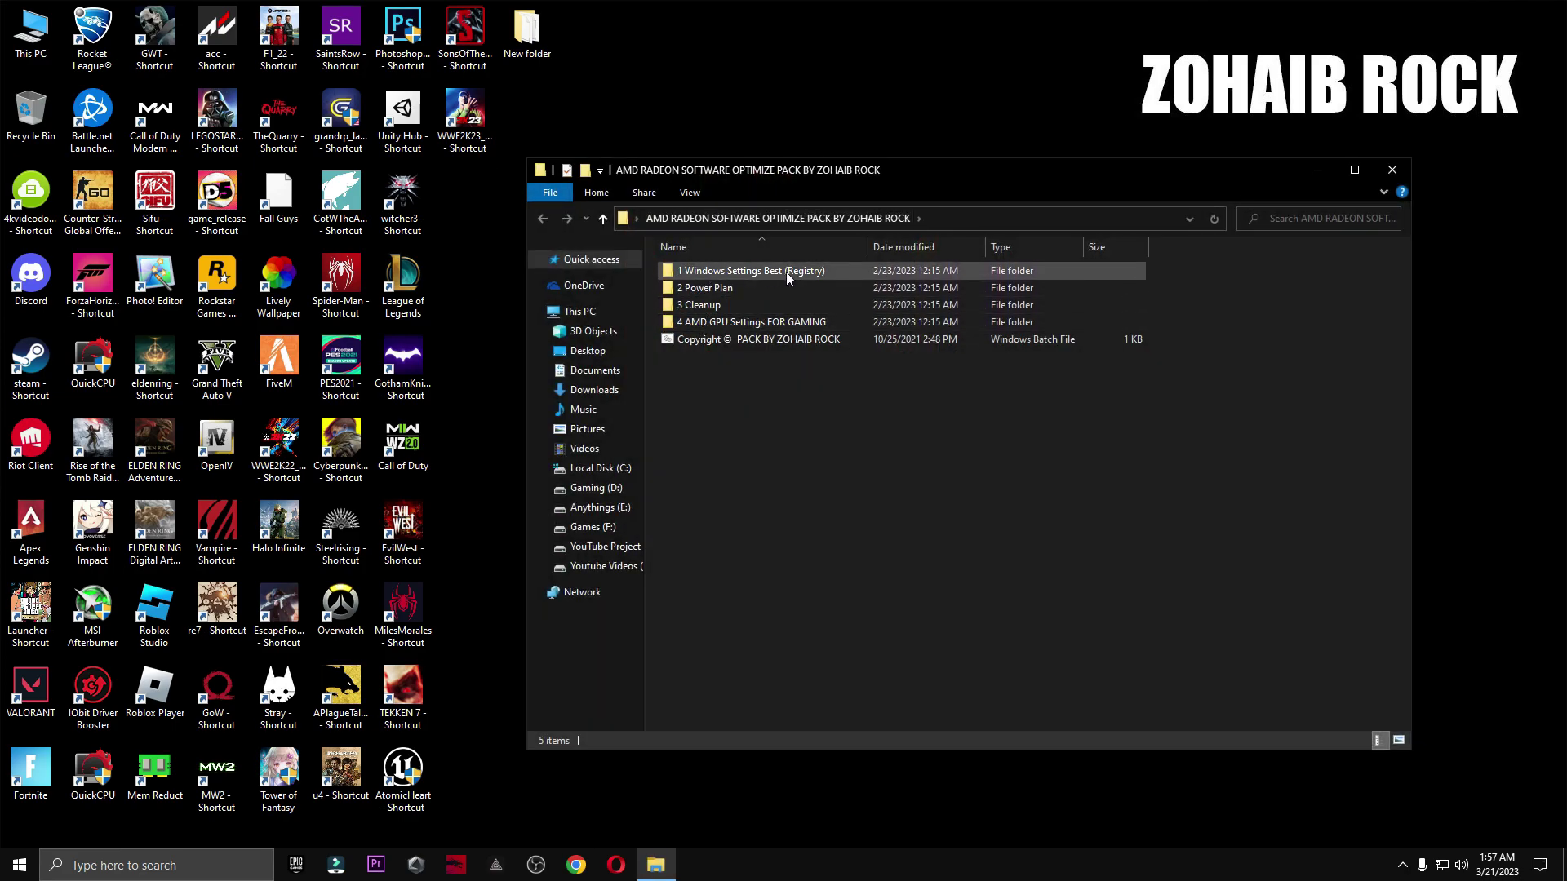
pyautogui.doubleClick(724, 272)
pyautogui.click(19, 865)
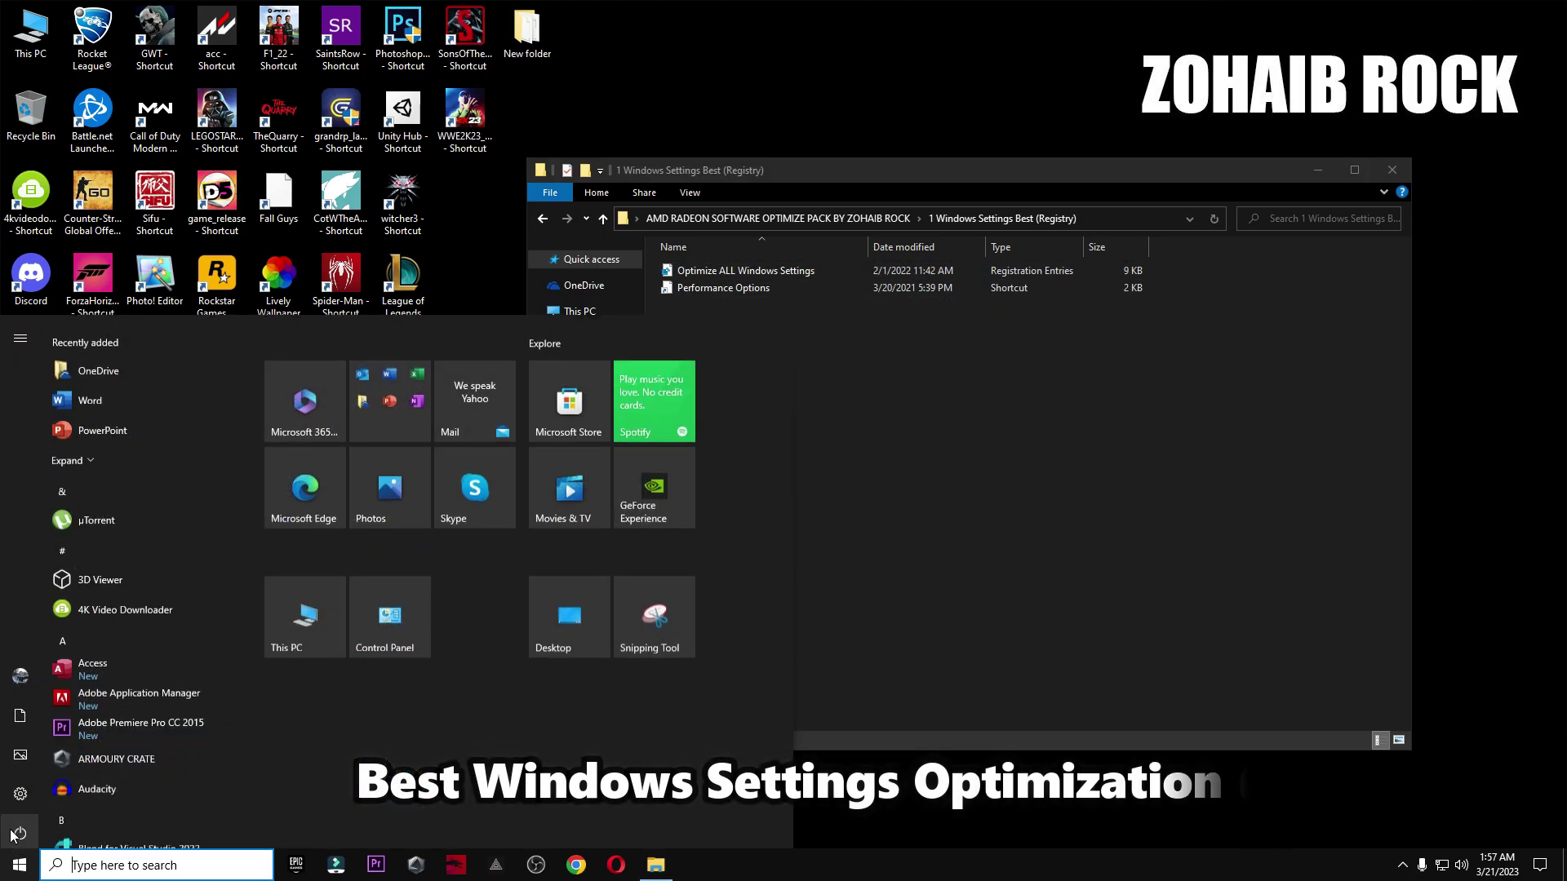
pyautogui.click(61, 790)
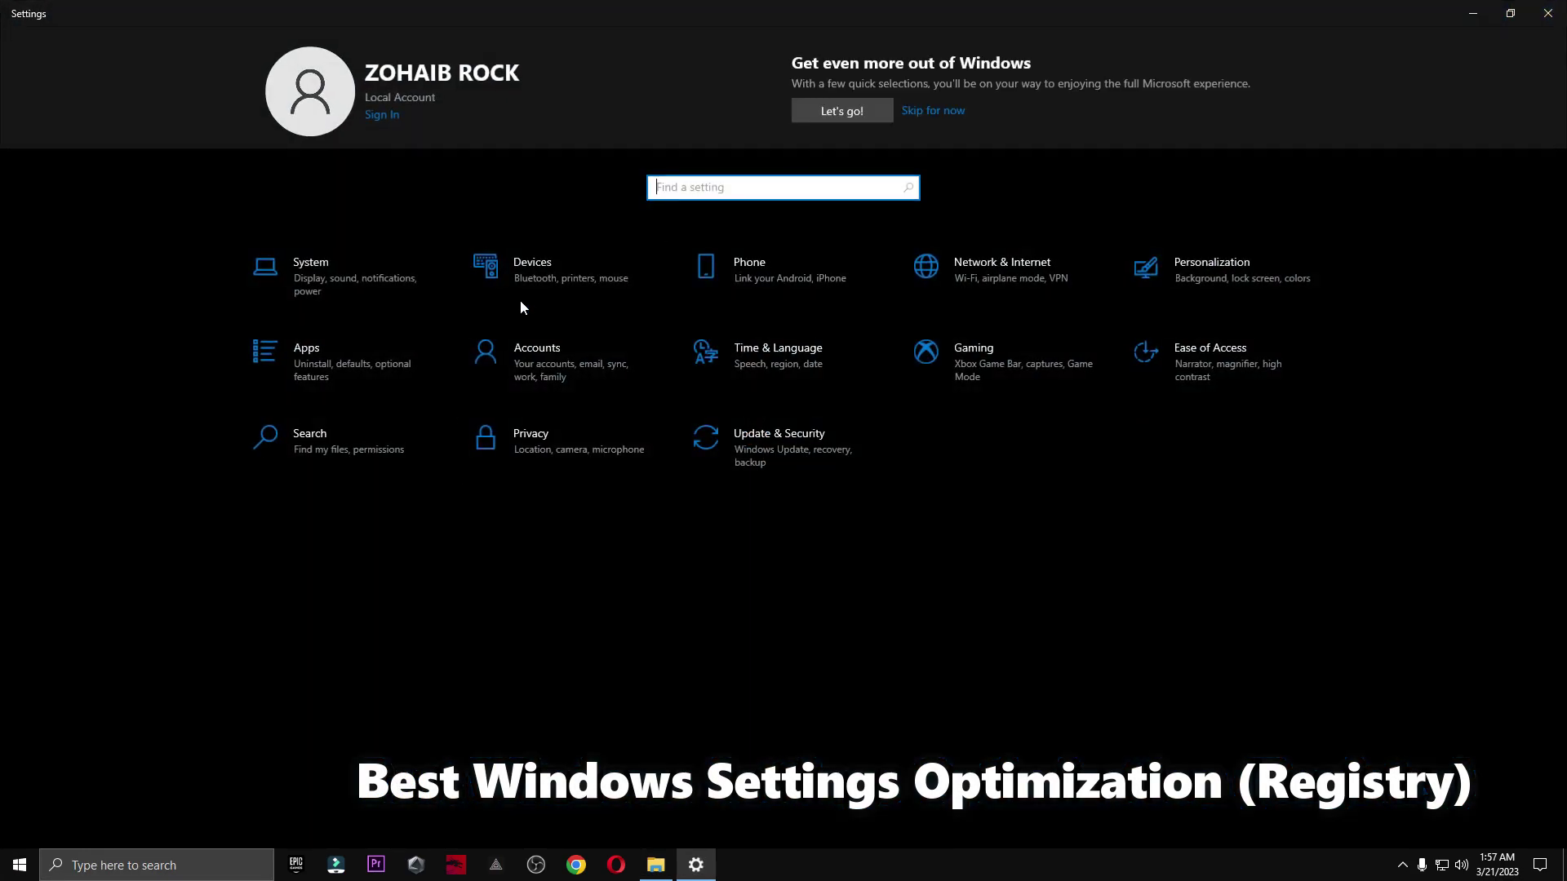
pyautogui.click(1538, 10)
# - Merge the "Optimize ALL Windows Settings" registry file and accept Performance Options with "Let Windows choose what's best for my computer"
pyautogui.doubleClick(846, 272)
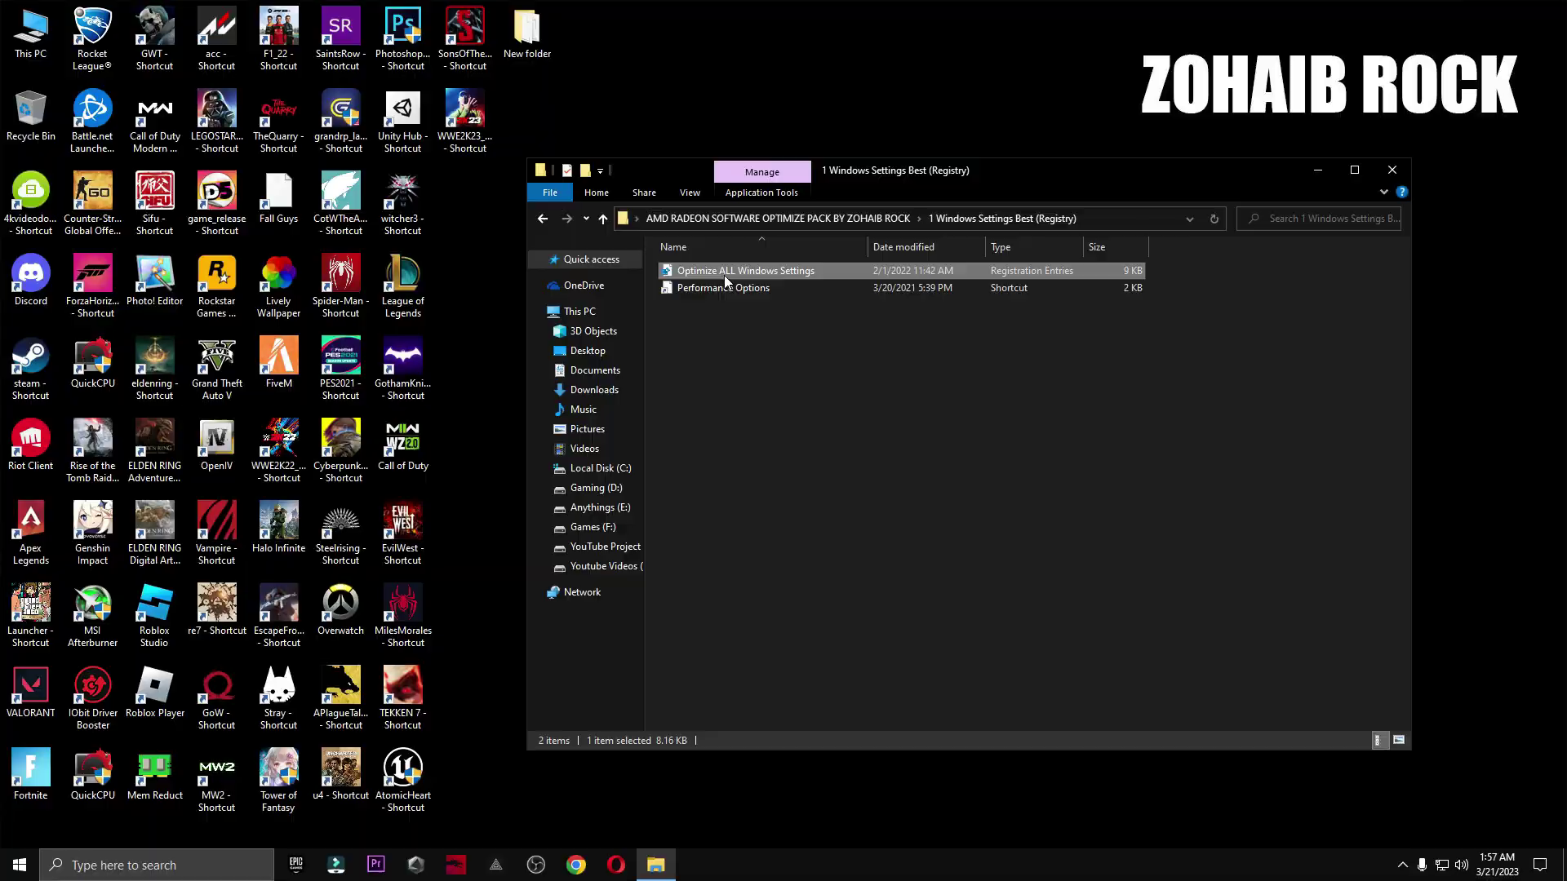
pyautogui.click(694, 532)
pyautogui.click(905, 456)
pyautogui.click(969, 437)
pyautogui.doubleClick(722, 288)
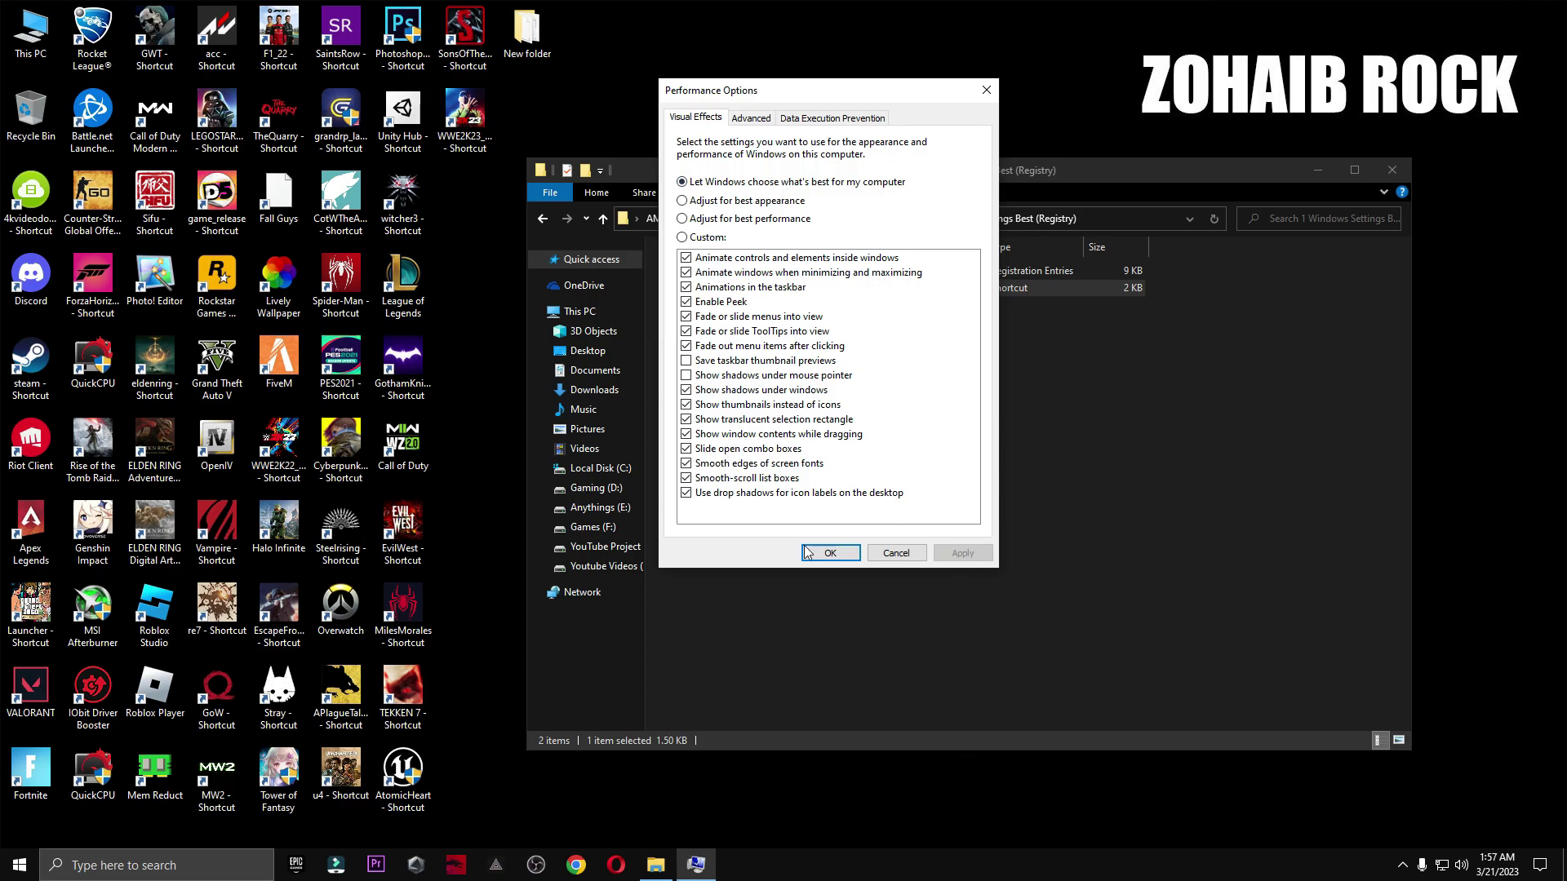
pyautogui.click(830, 553)
# - Find QuickCpuSetup in the "2 Power Plan" folder, launch the installed Quick CPU with administrator permission and dismiss its update notice
pyautogui.click(541, 218)
pyautogui.doubleClick(697, 286)
pyautogui.click(691, 274)
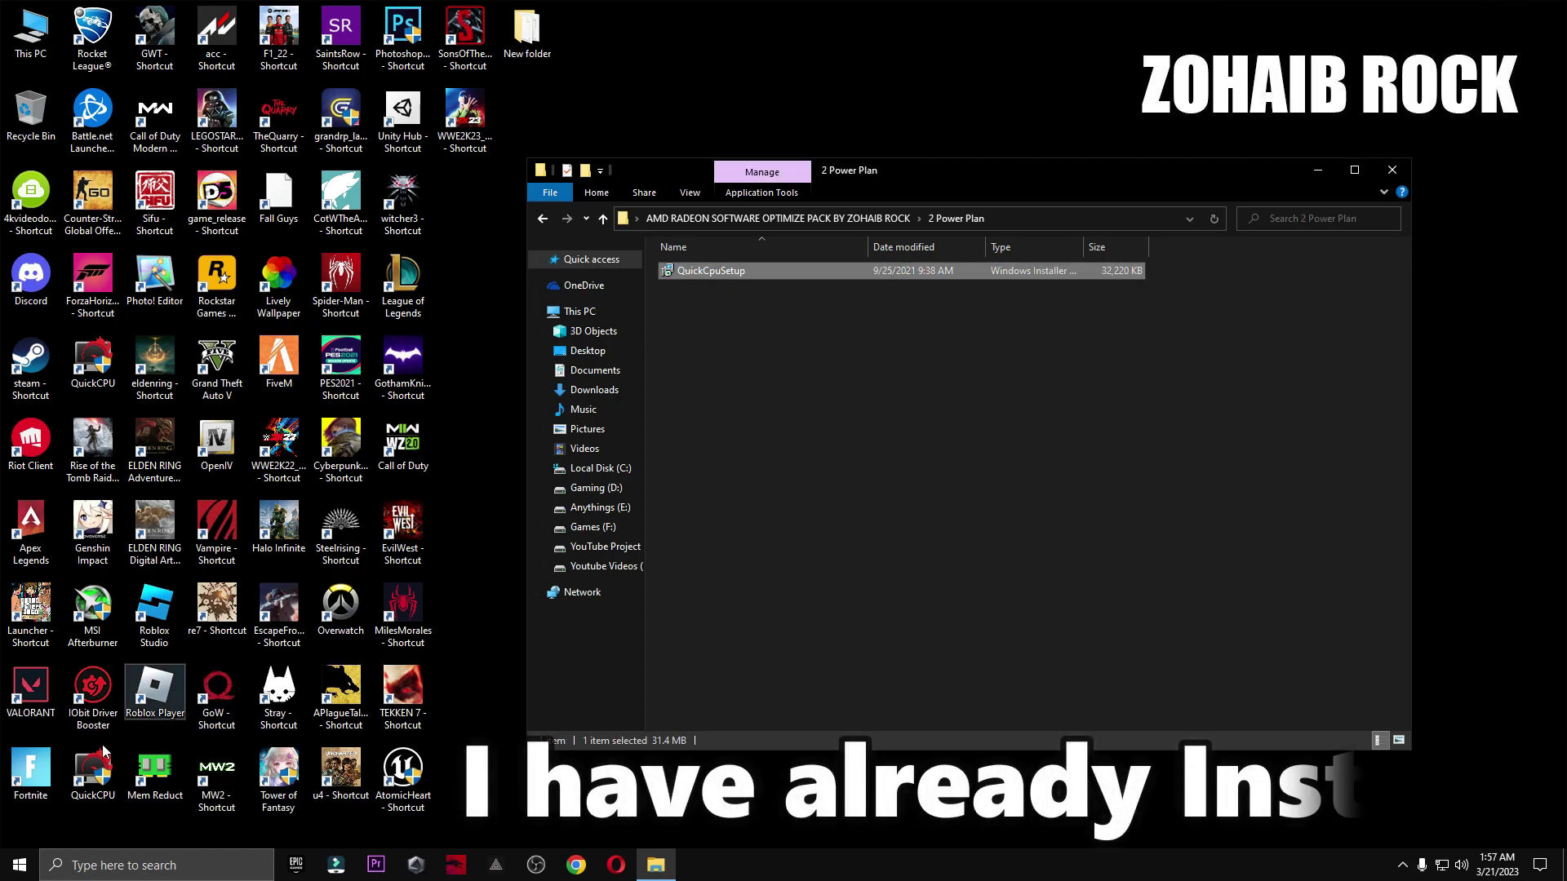
pyautogui.click(76, 776)
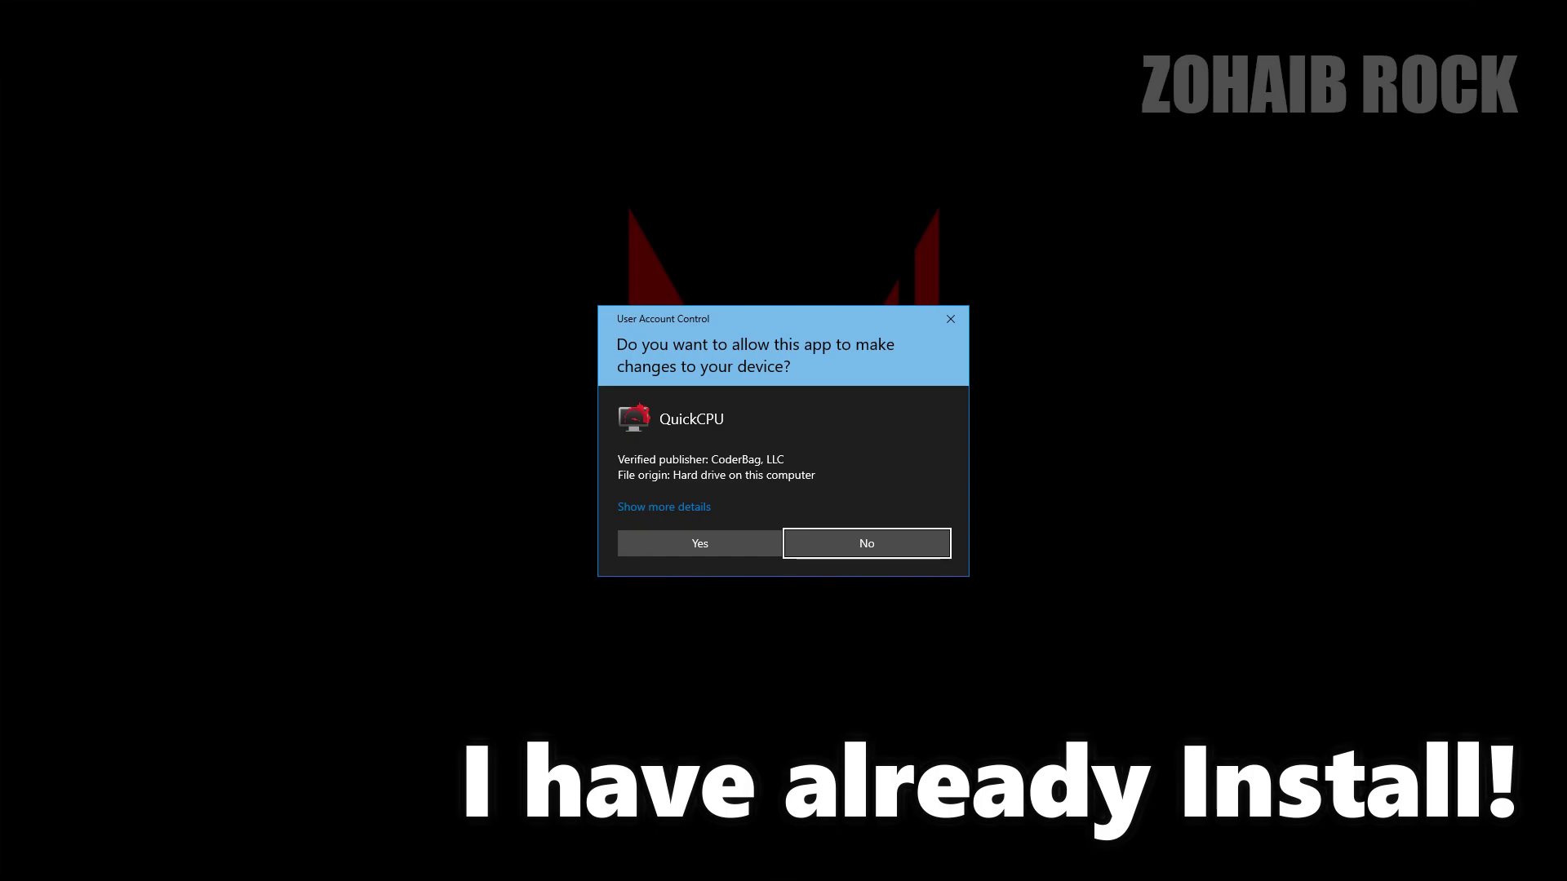
pyautogui.click(699, 544)
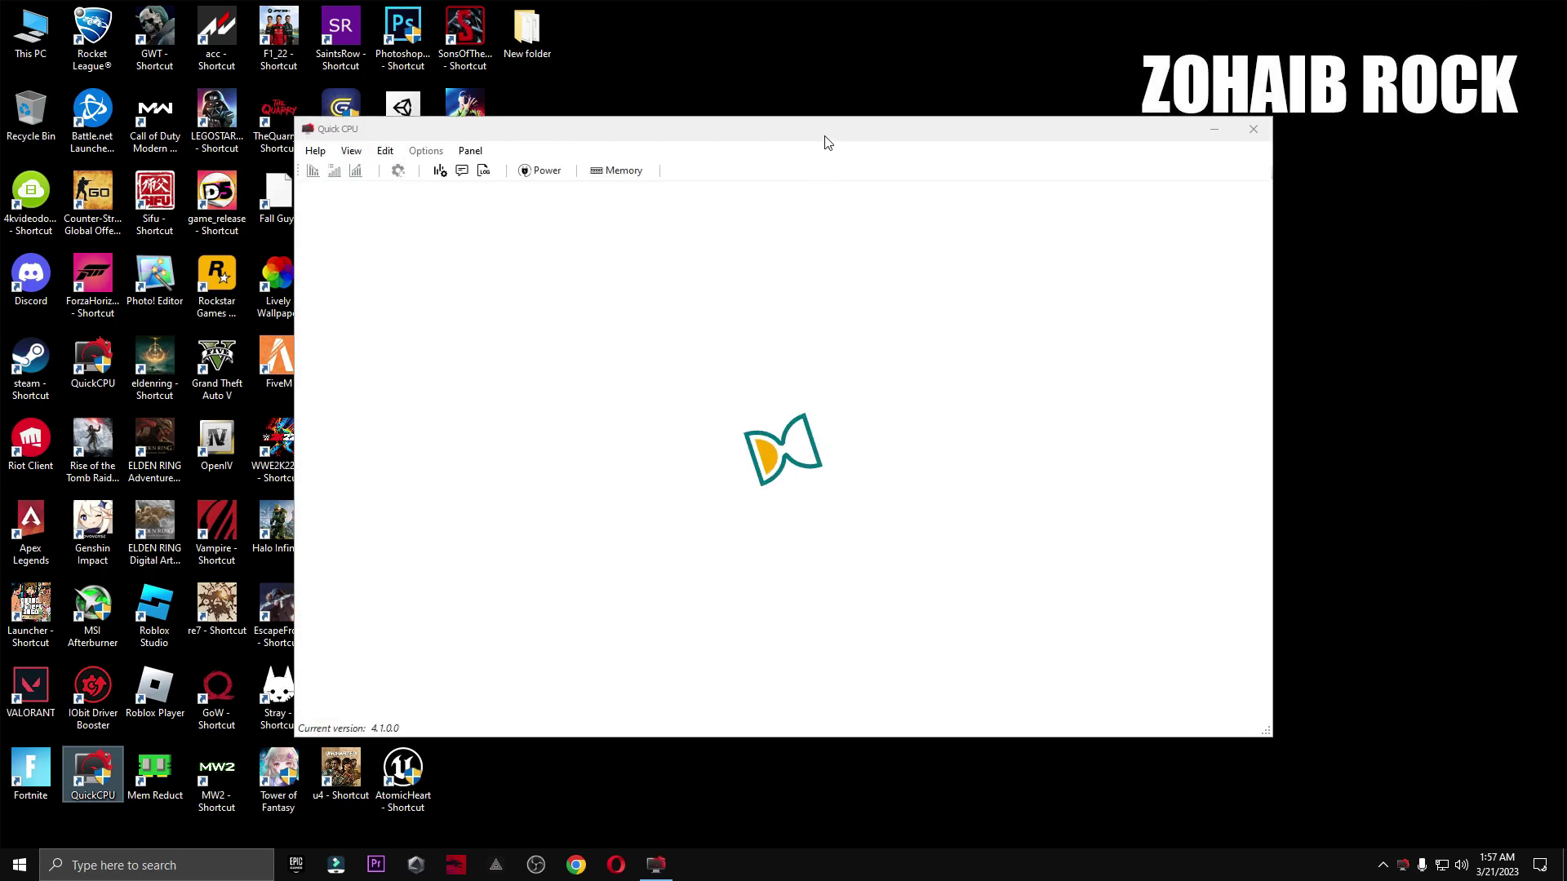
pyautogui.moveTo(828, 143); pyautogui.dragTo(1019, 189)
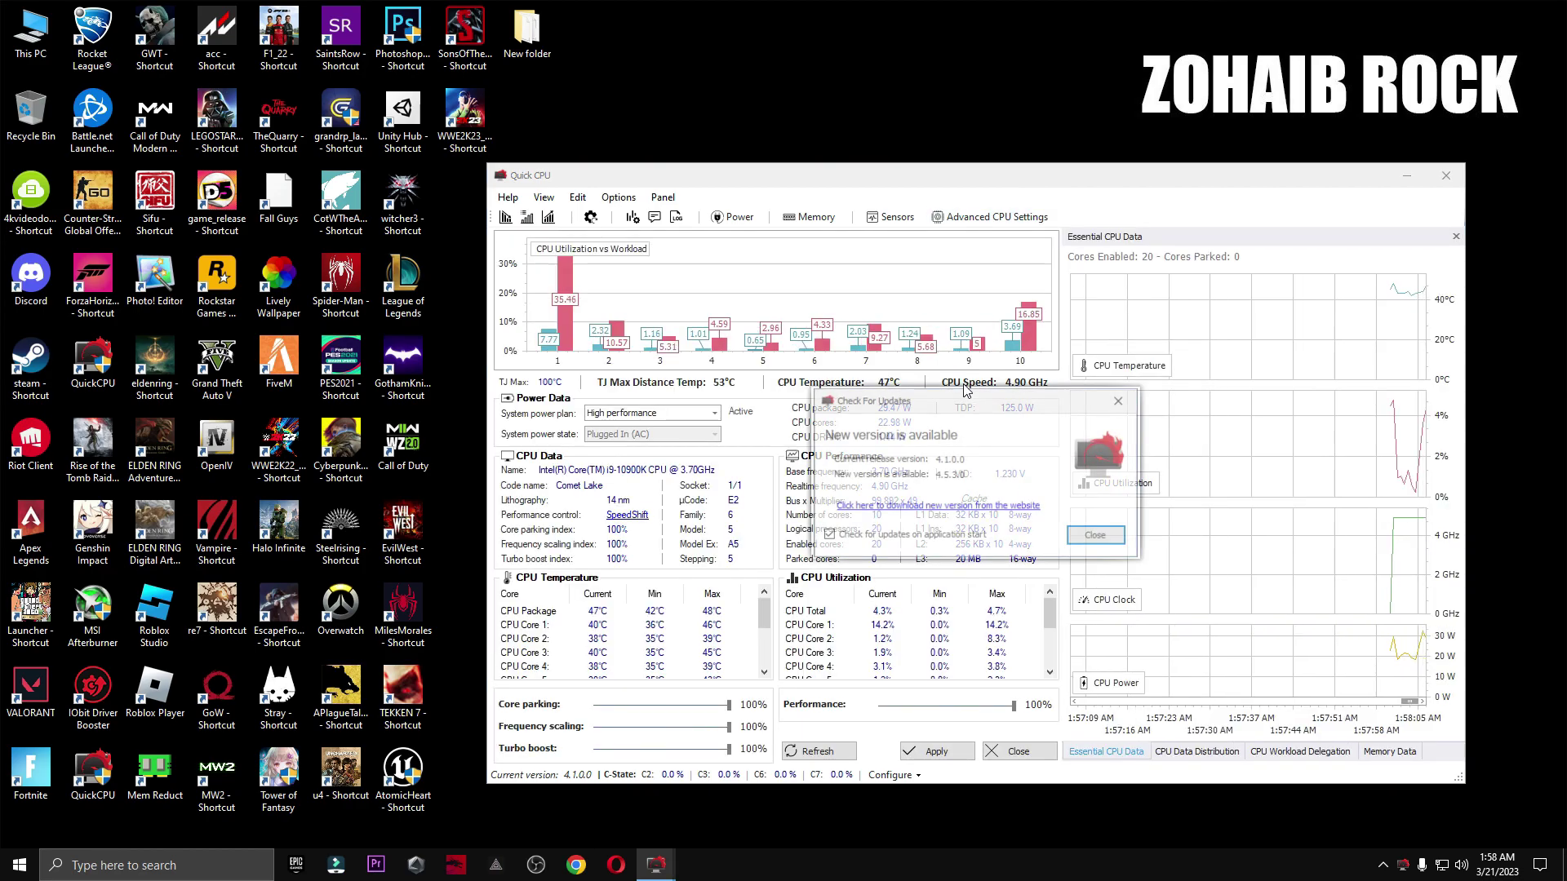
pyautogui.click(1095, 535)
# - Apply the High performance power plan with core parking, frequency scaling, turbo boost and performance at 100%, and close Quick CPU
pyautogui.click(715, 413)
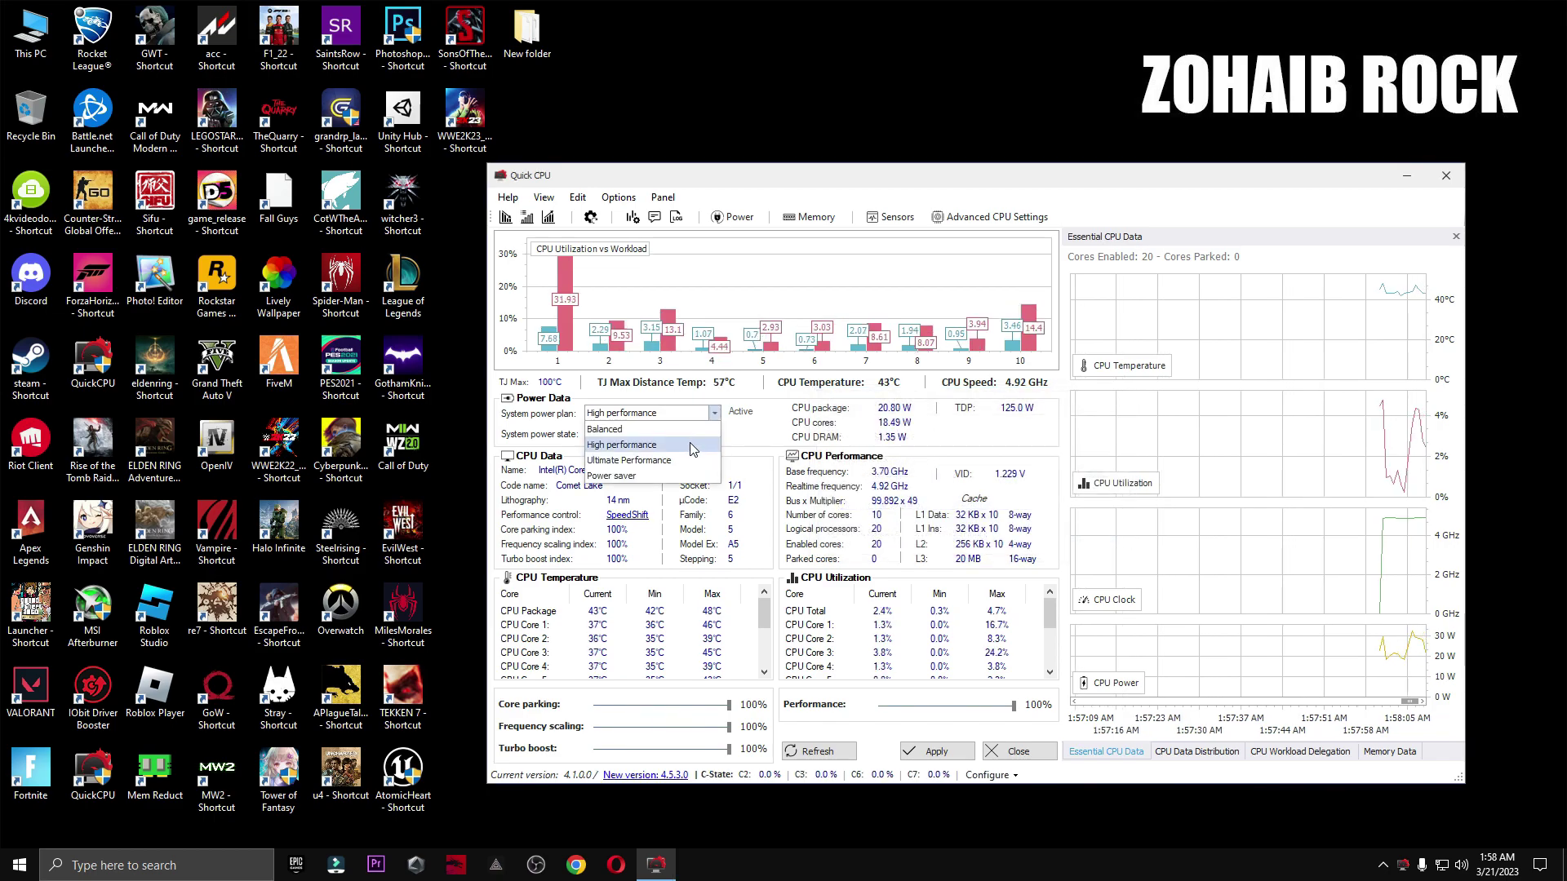
pyautogui.click(624, 445)
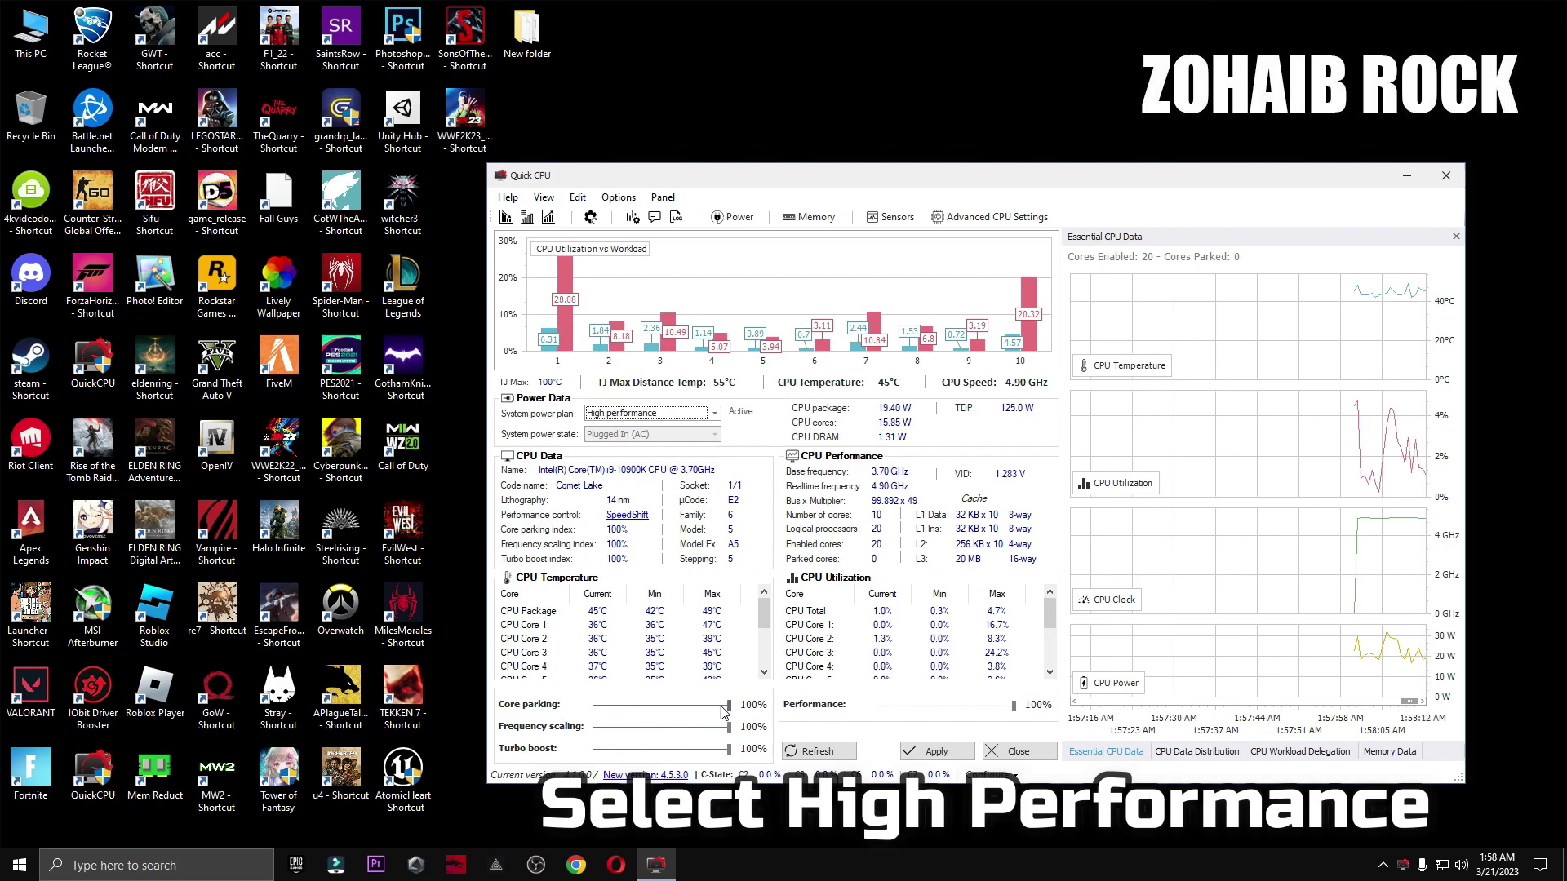
pyautogui.moveTo(723, 707); pyautogui.dragTo(613, 707)
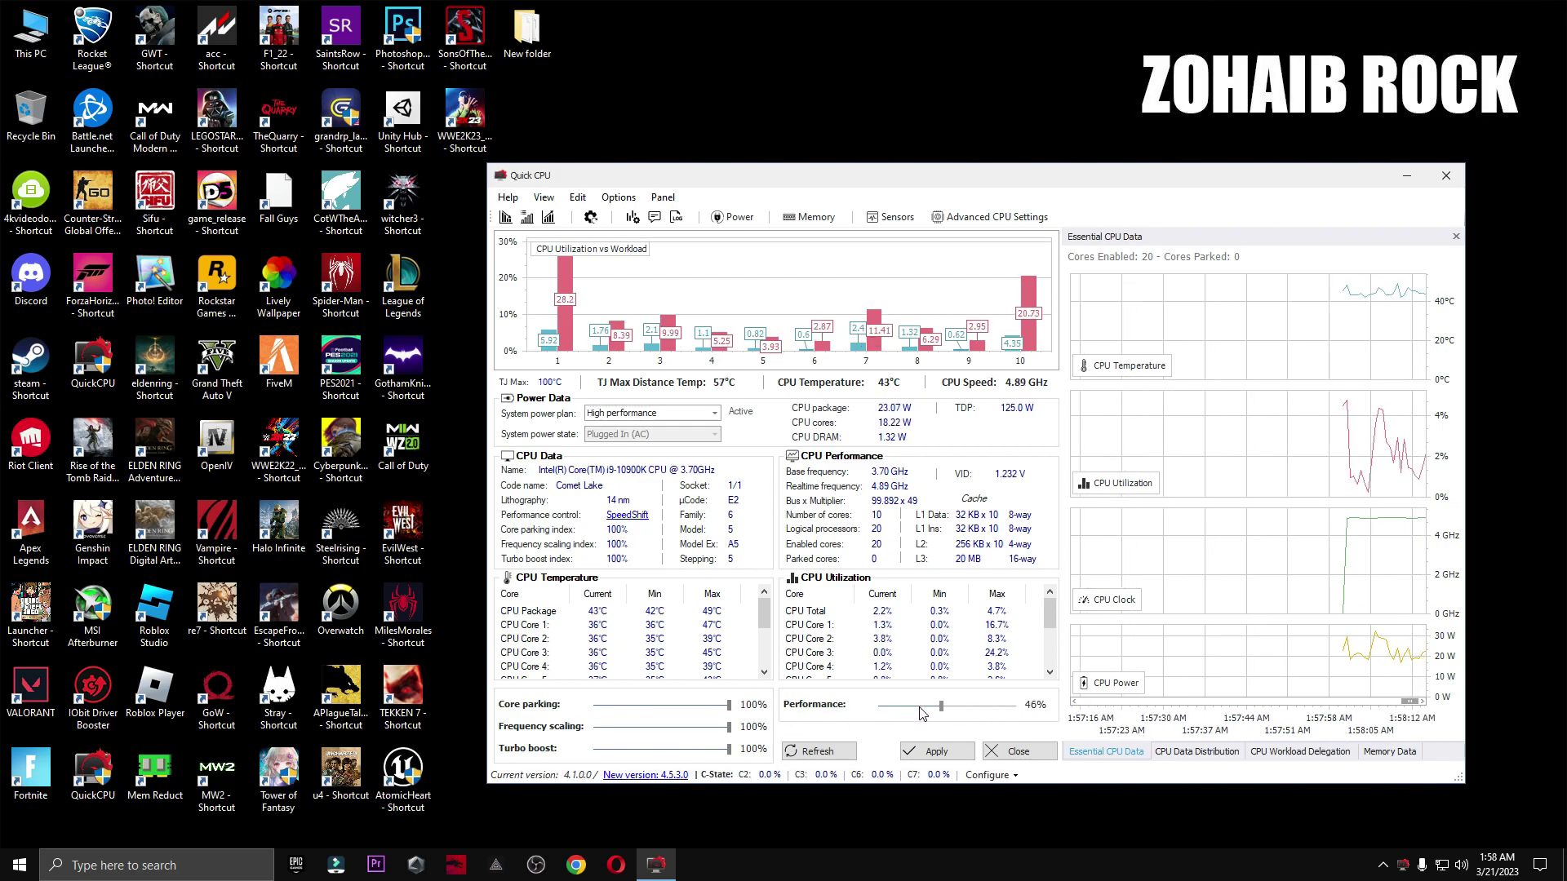
pyautogui.moveTo(729, 749); pyautogui.dragTo(601, 751)
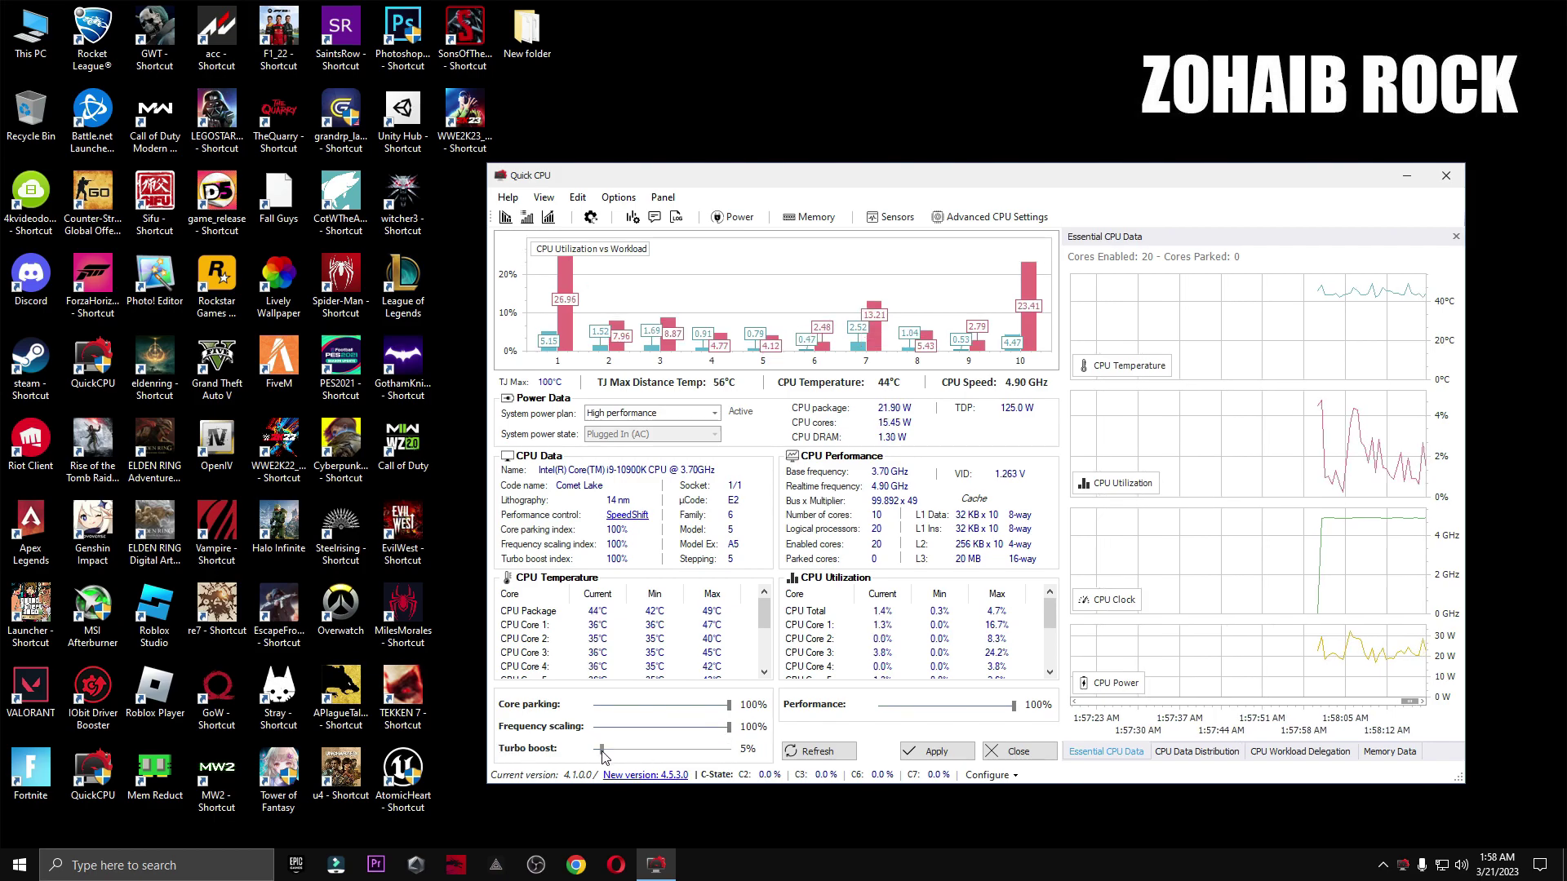
pyautogui.click(936, 750)
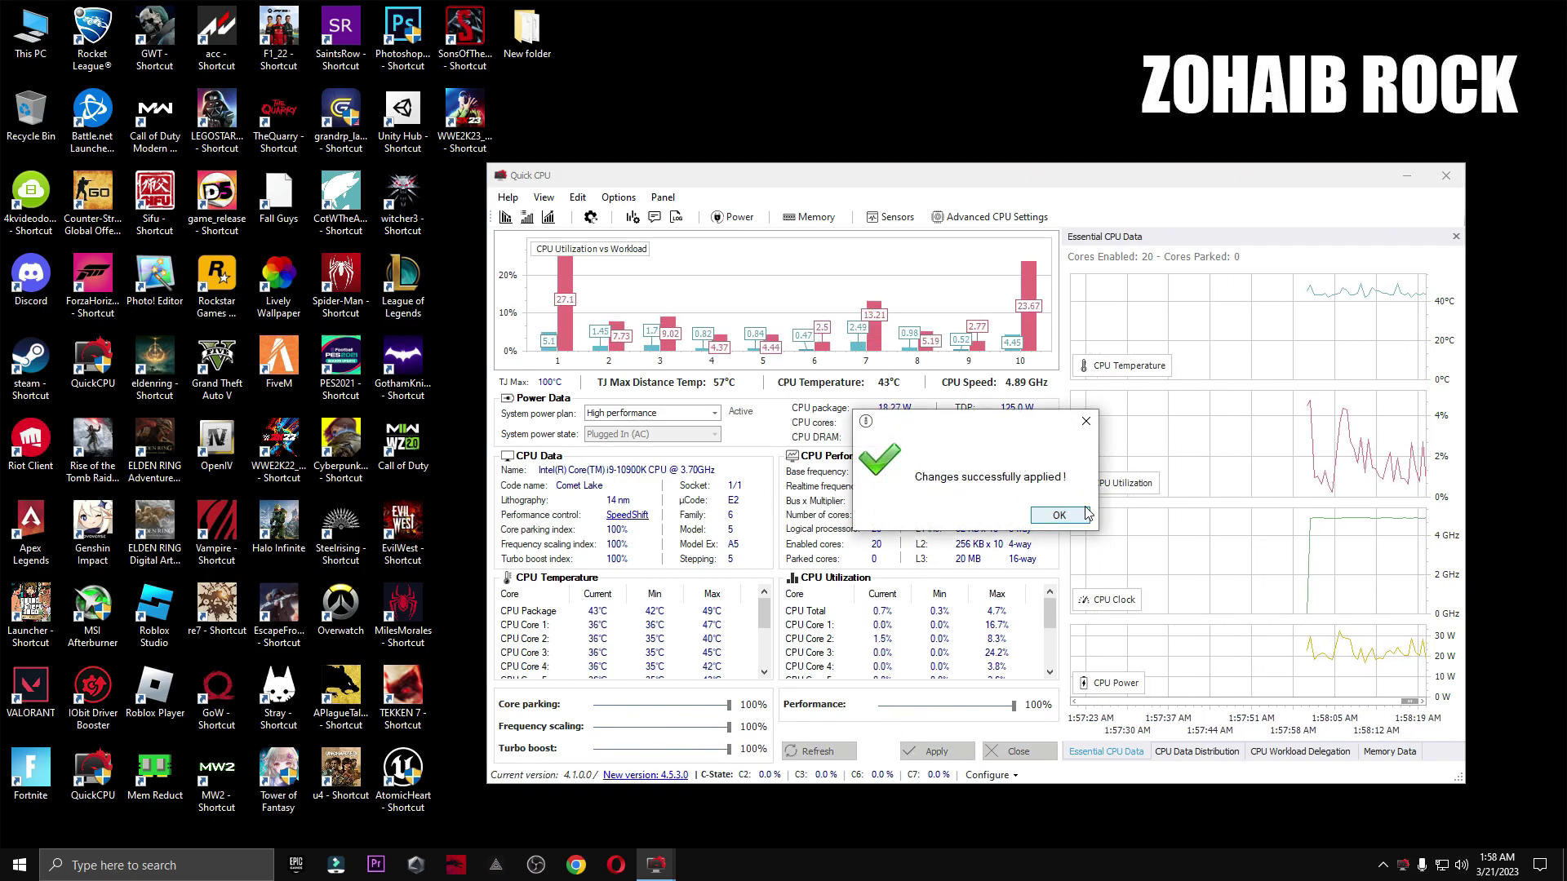
pyautogui.click(1058, 515)
pyautogui.click(1019, 751)
# - Check which power plan is active in the Windows Power Options, with the additional plans shown
pyautogui.press('super')
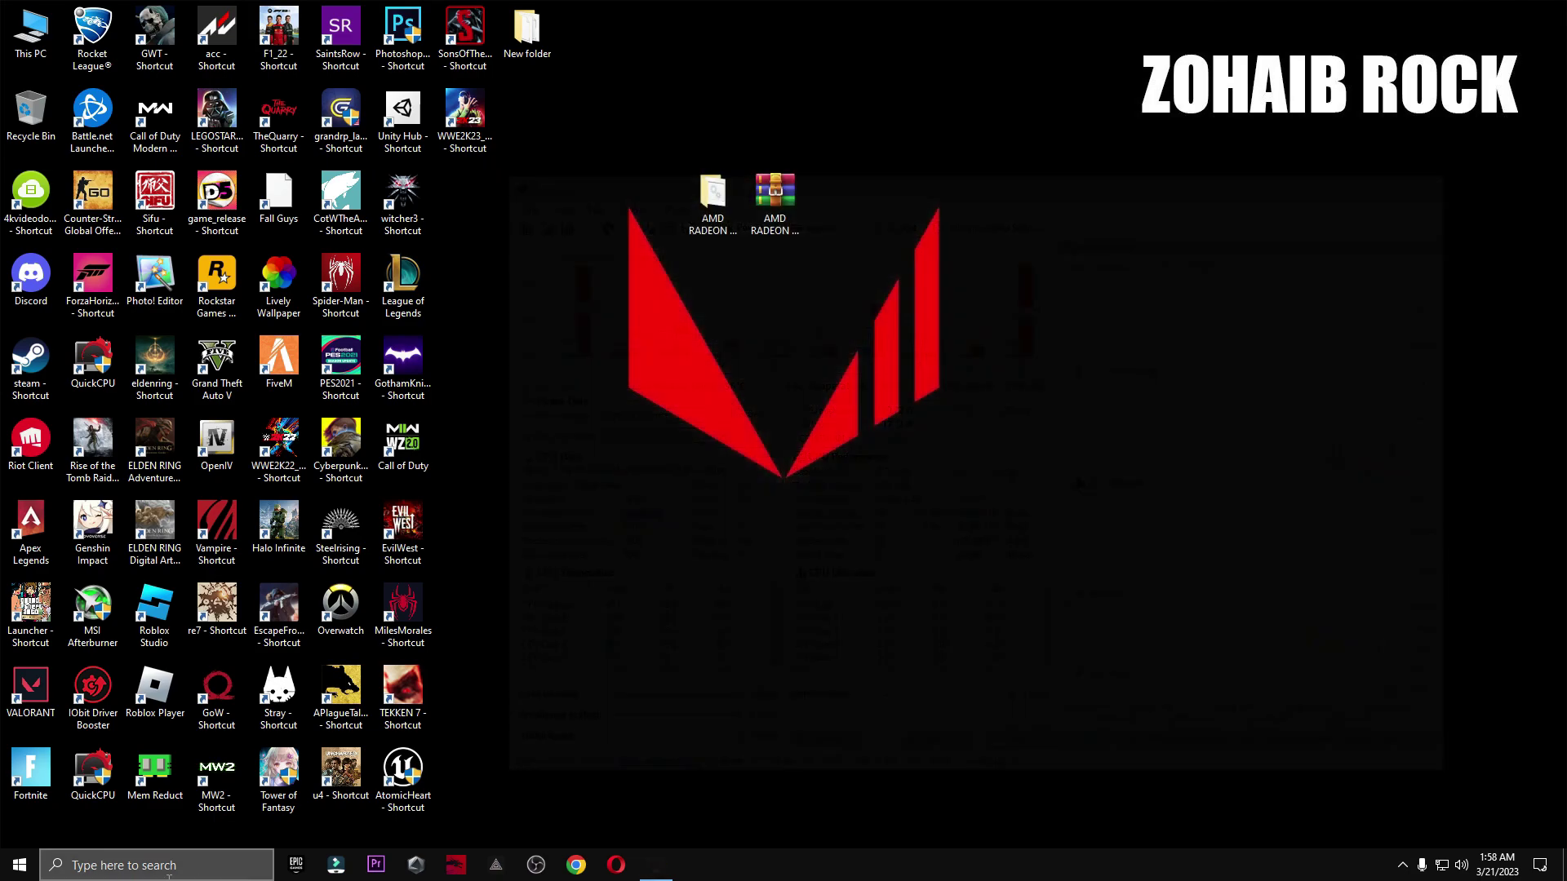
pyautogui.write('power')
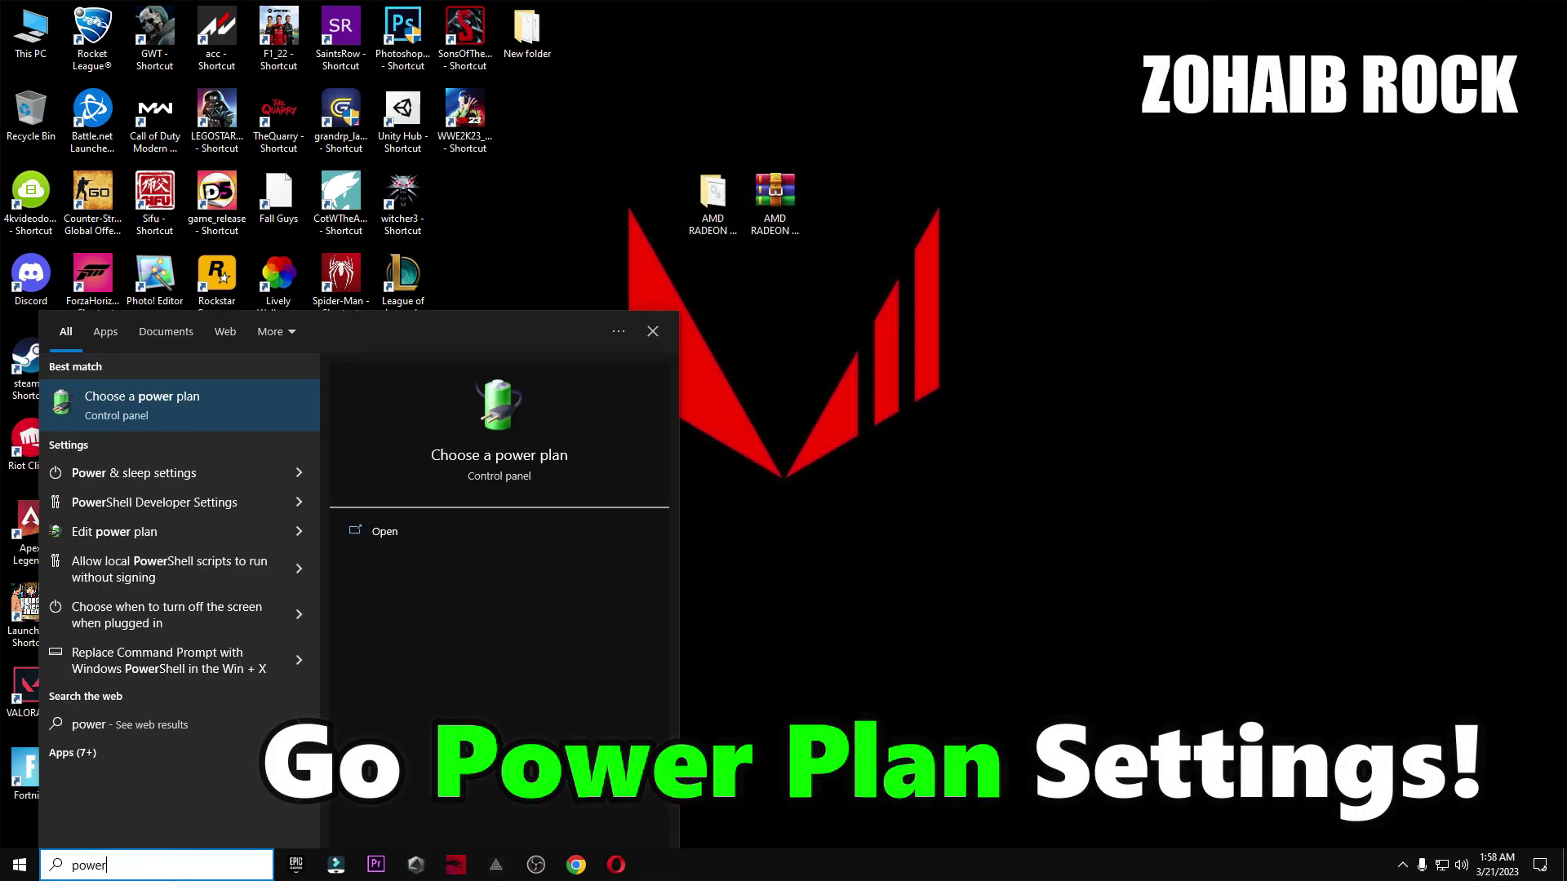
pyautogui.click(187, 418)
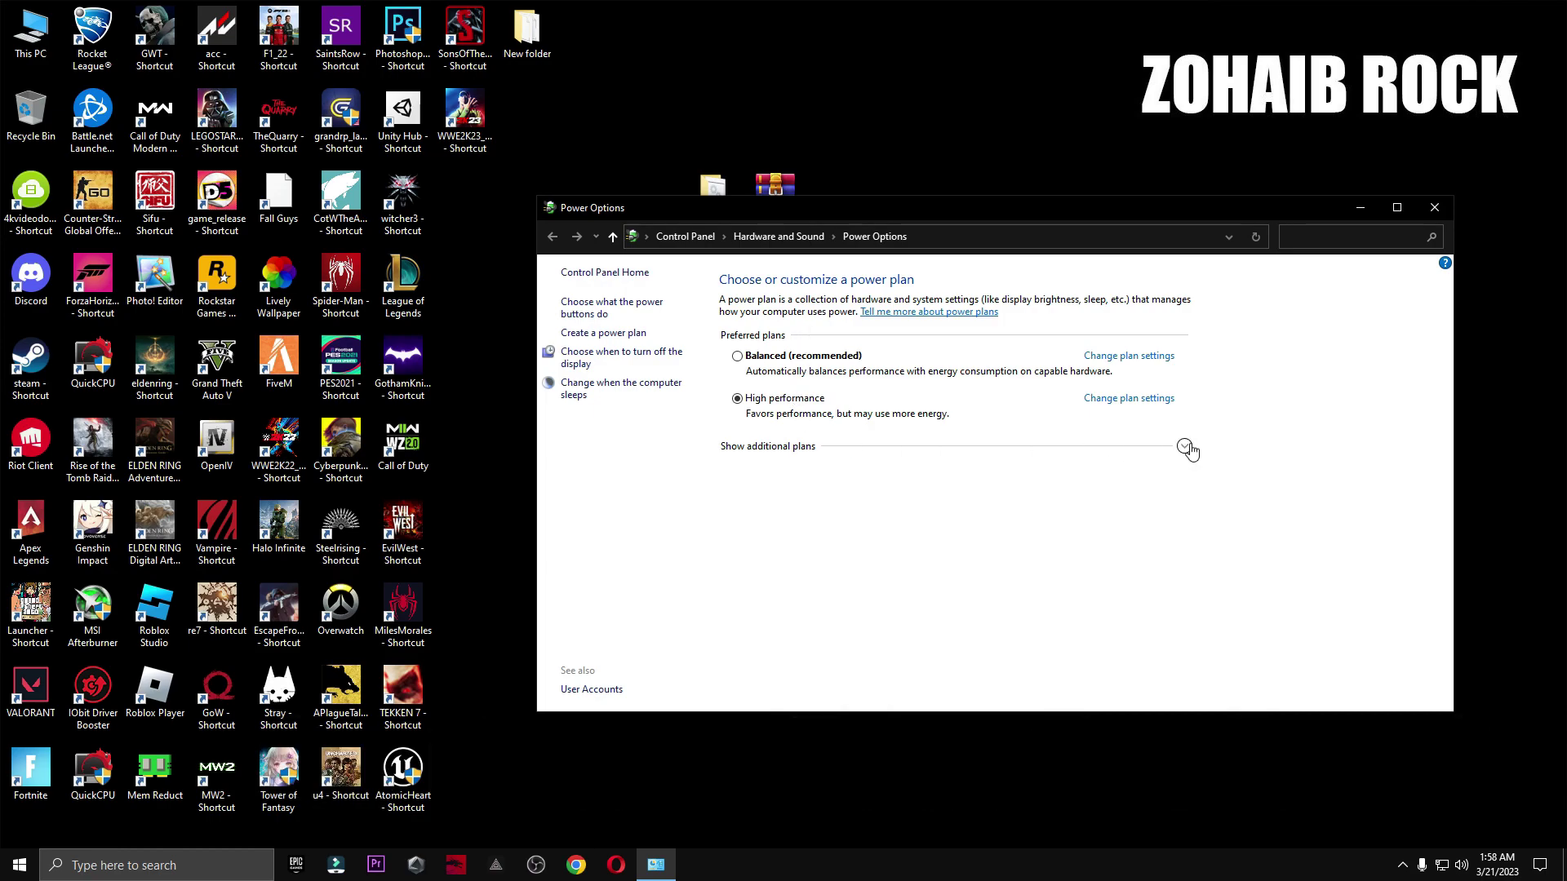
pyautogui.click(1184, 447)
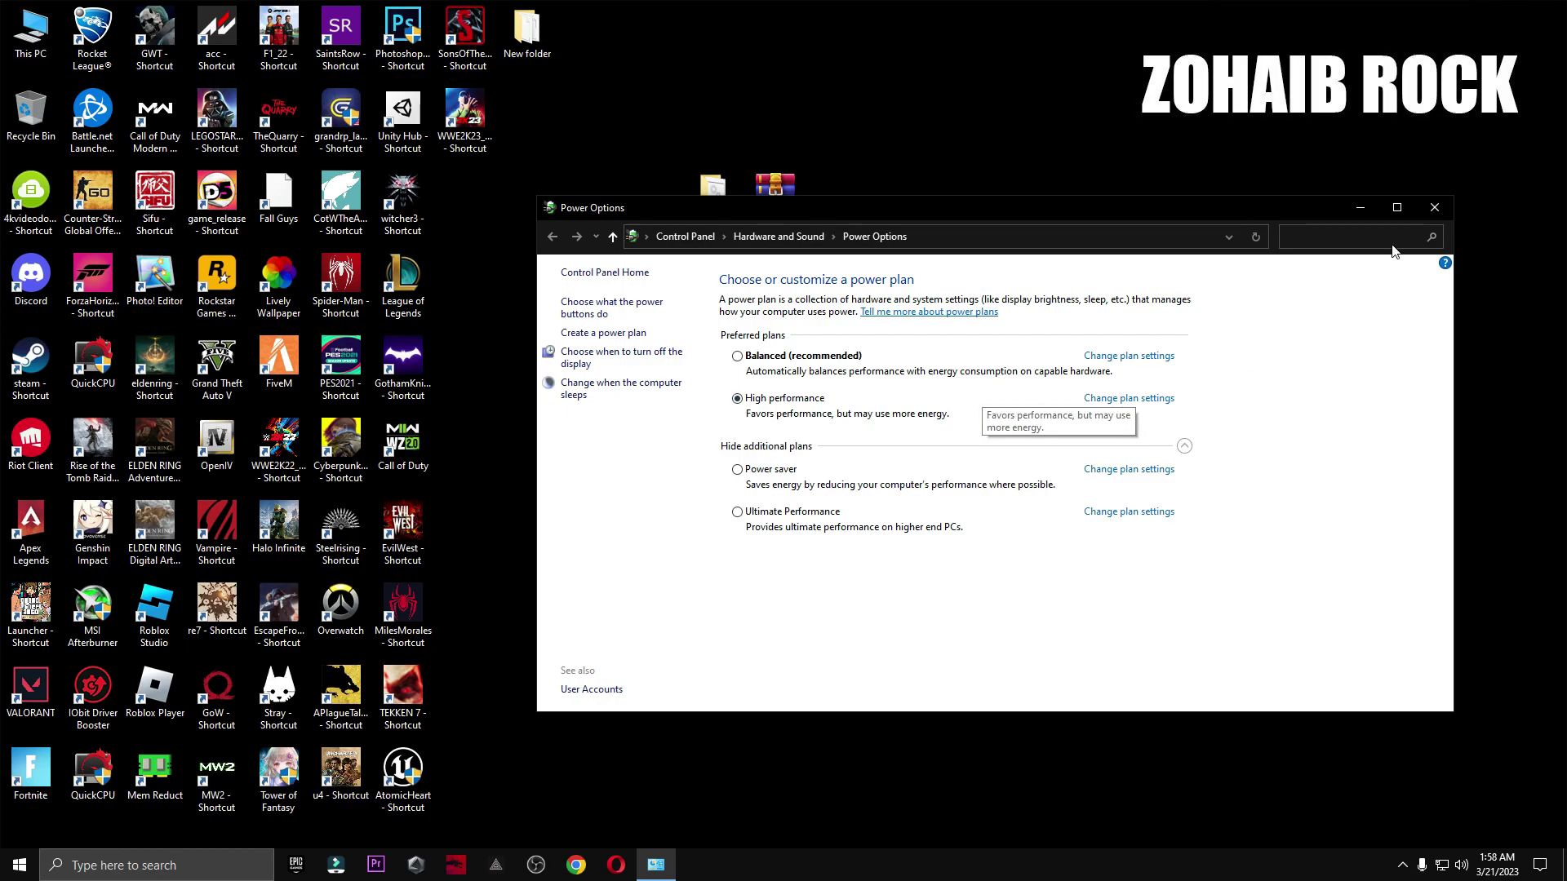
pyautogui.click(1434, 209)
# - Run the Delete Prefetch Files, Delete Temporary Files and Delete Windows Update Cache scripts from the pack's "3 Cleanup" folder
pyautogui.doubleClick(713, 186)
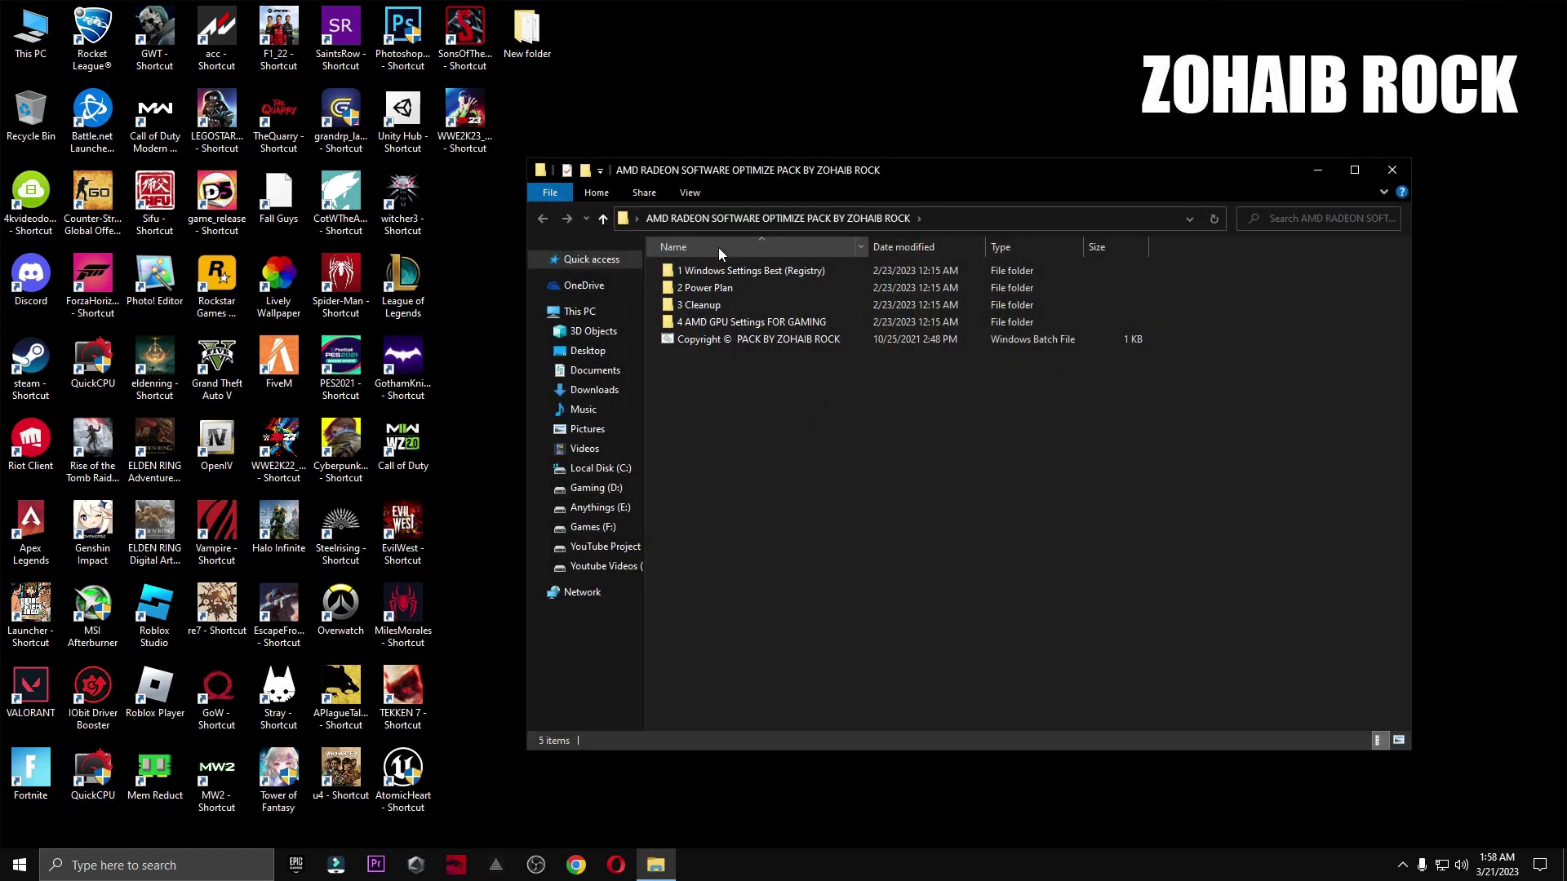
pyautogui.doubleClick(702, 305)
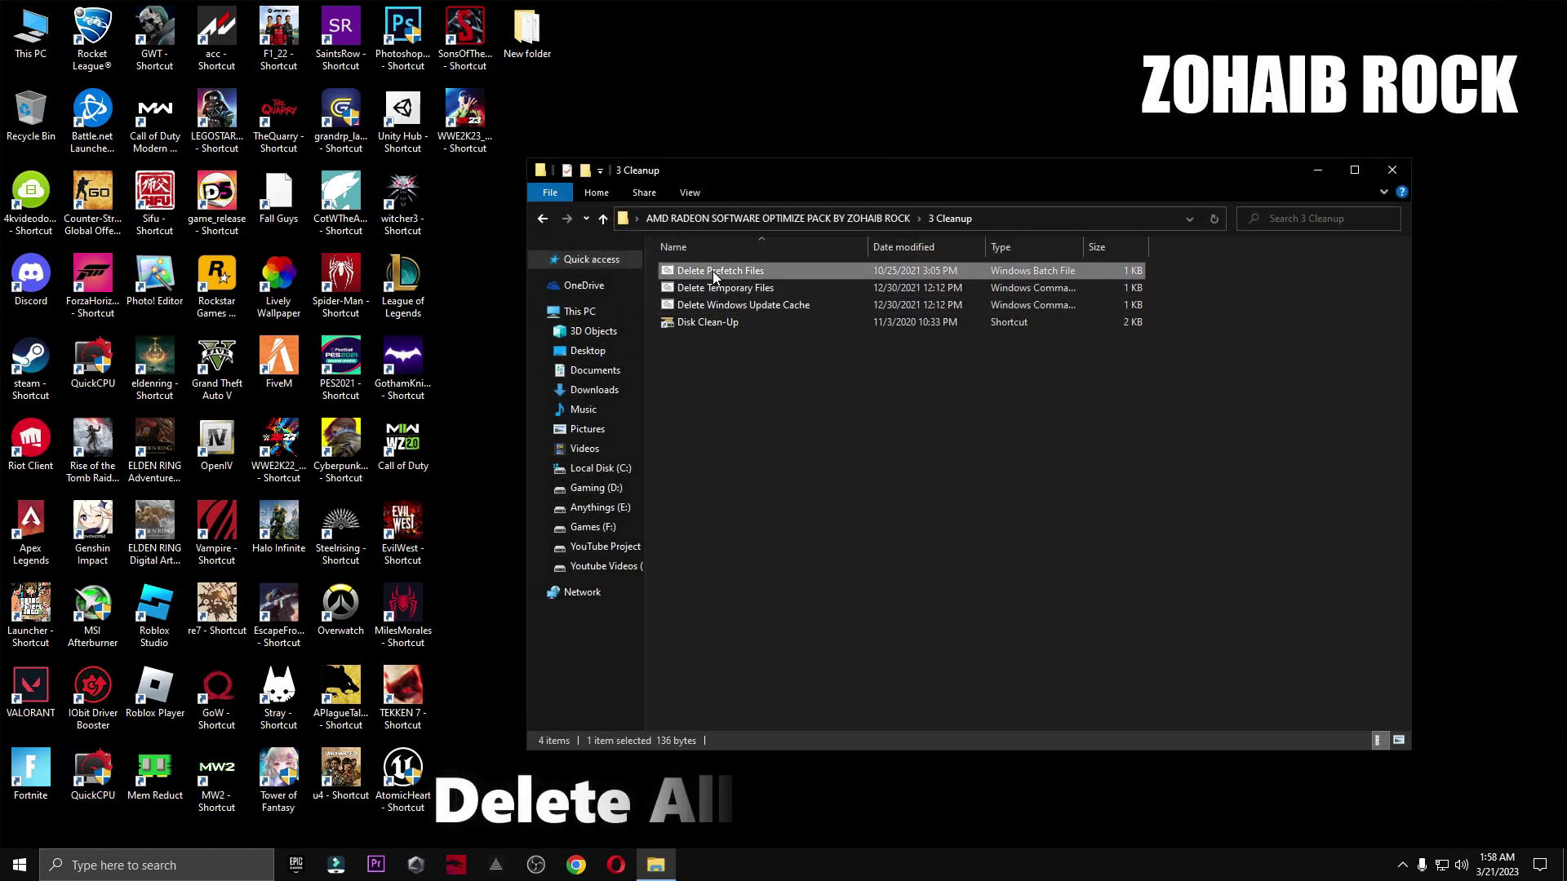
pyautogui.click(712, 271)
pyautogui.doubleClick(714, 290)
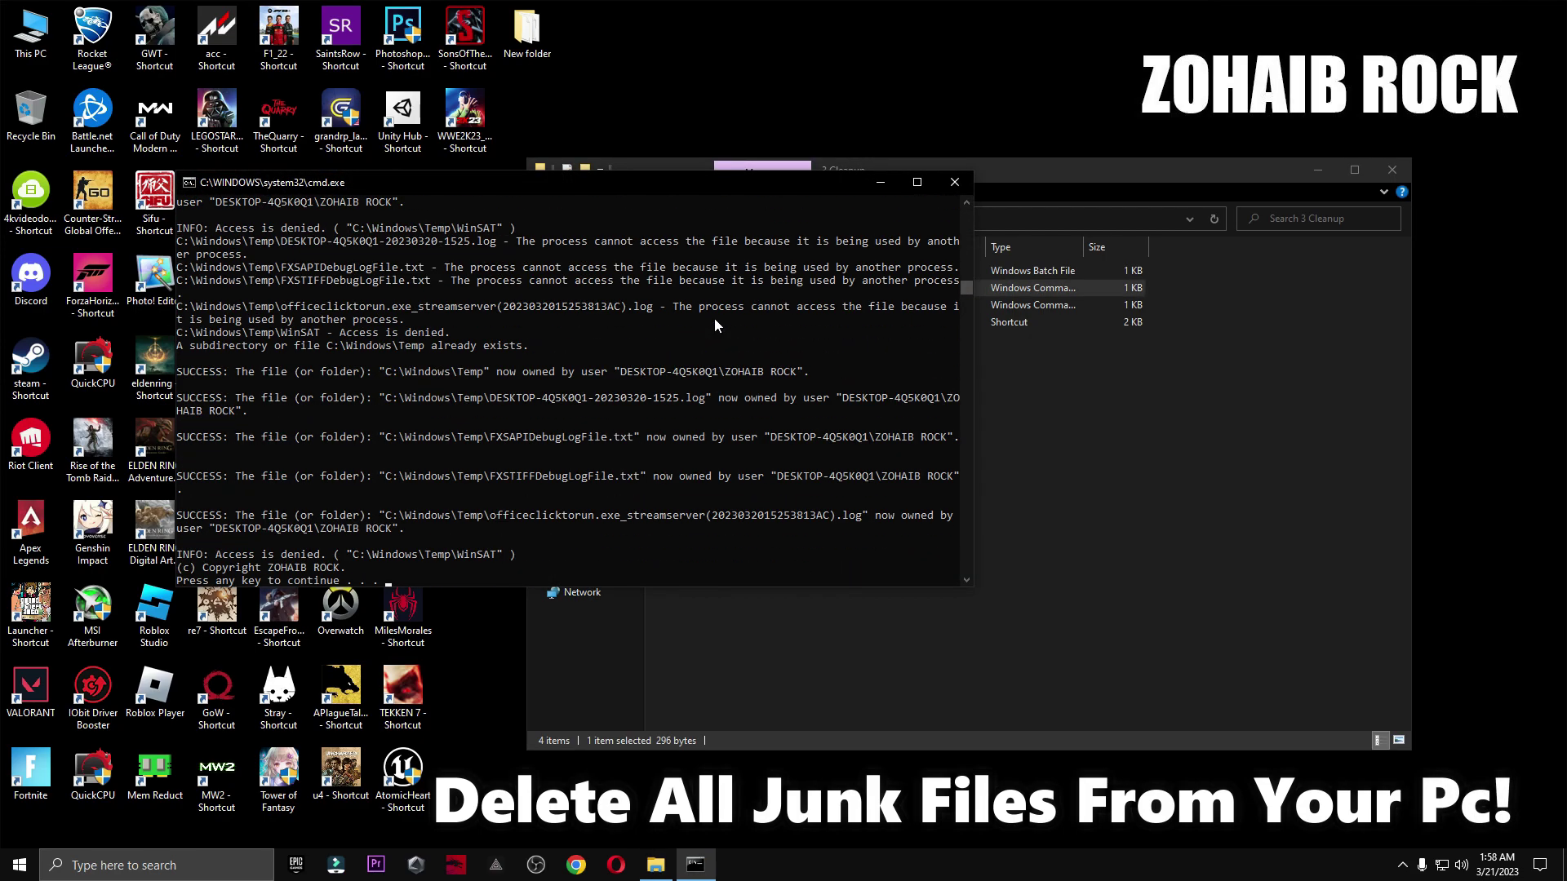
pyautogui.doubleClick(714, 308)
# - Run Disk Cleanup on drive C: with all listed file types selected and permanently delete the files
pyautogui.doubleClick(707, 322)
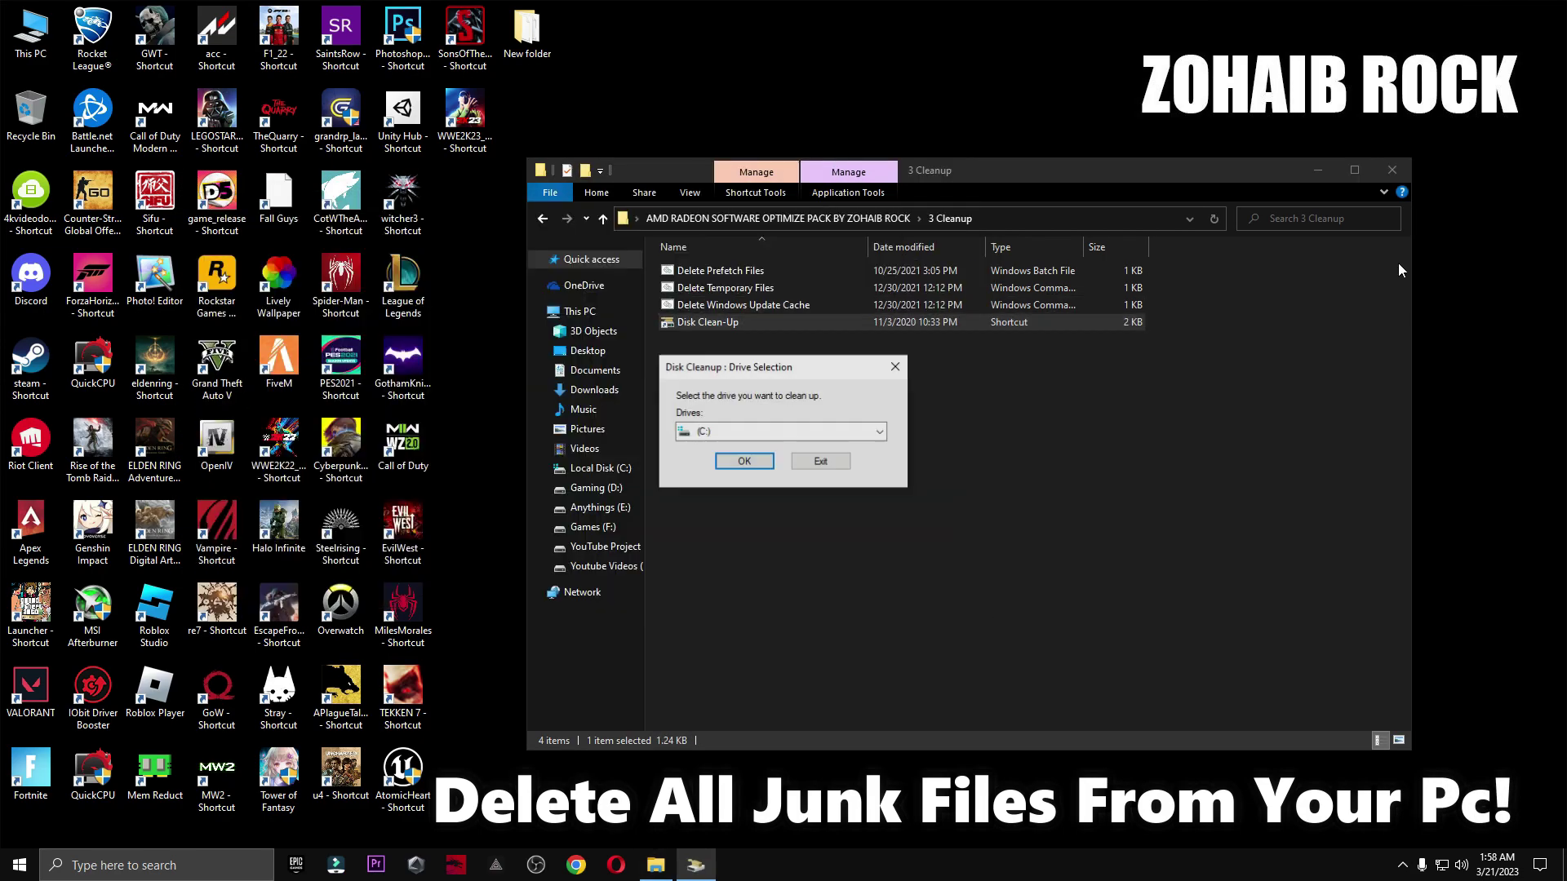
pyautogui.click(1392, 170)
pyautogui.click(743, 462)
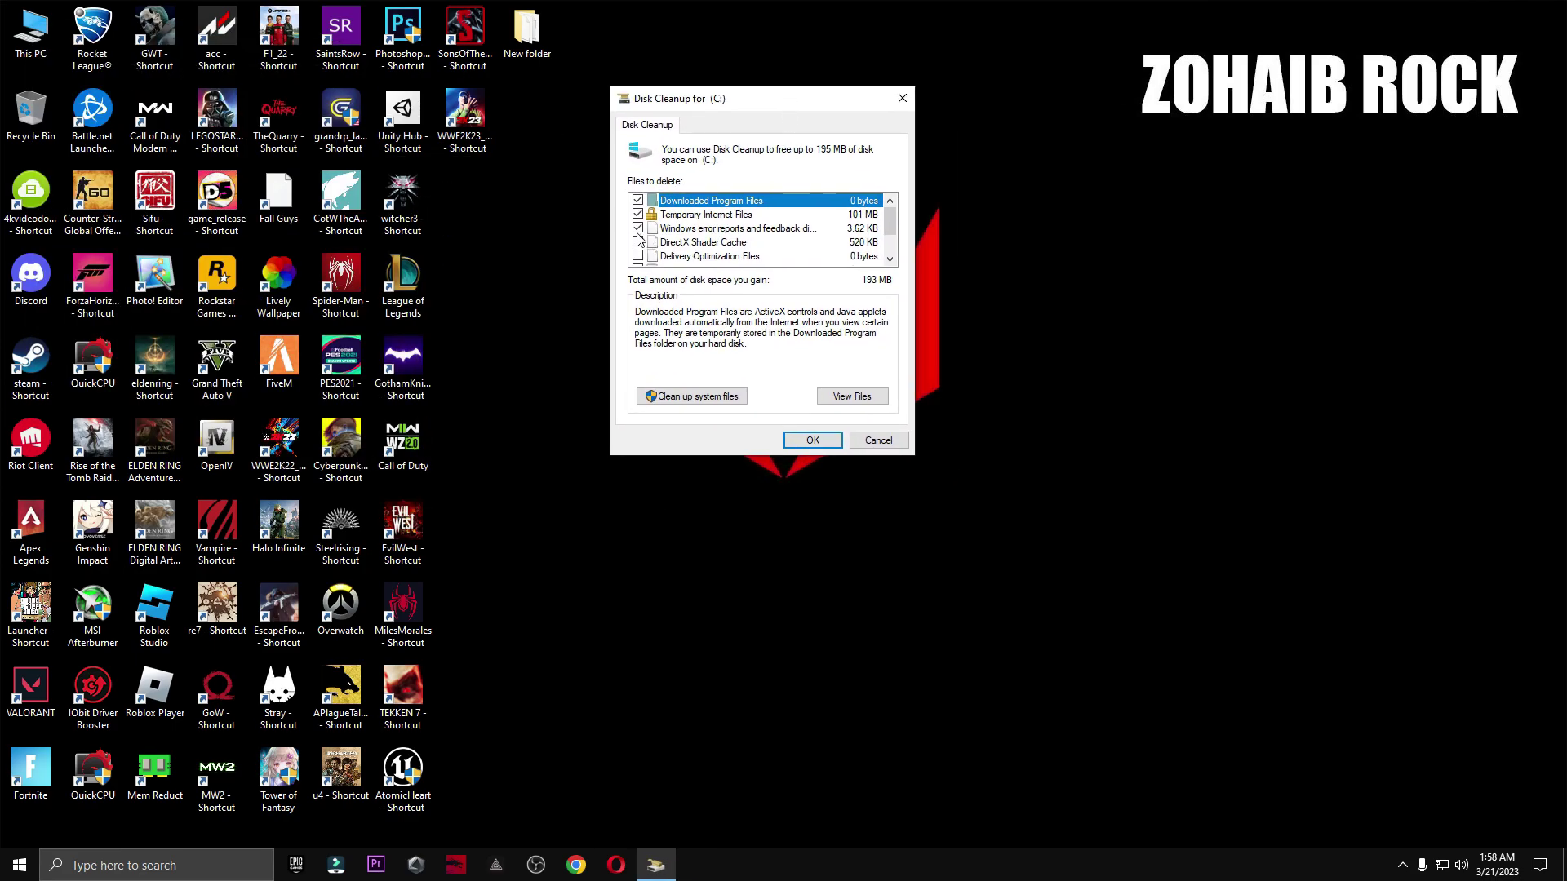
pyautogui.scroll(-1, 642, 260)
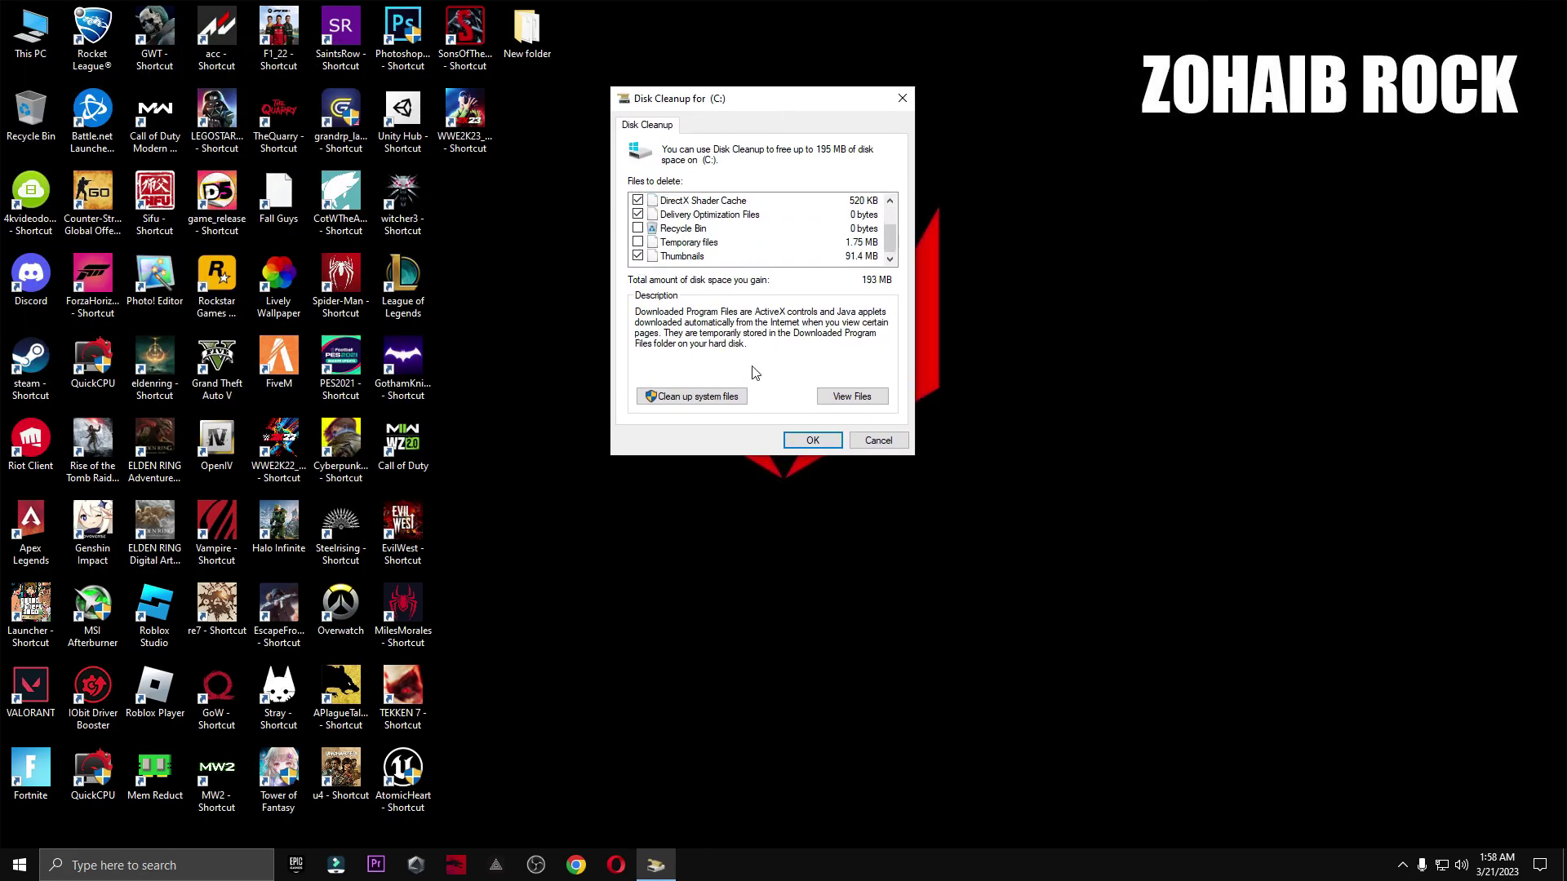
pyautogui.click(806, 440)
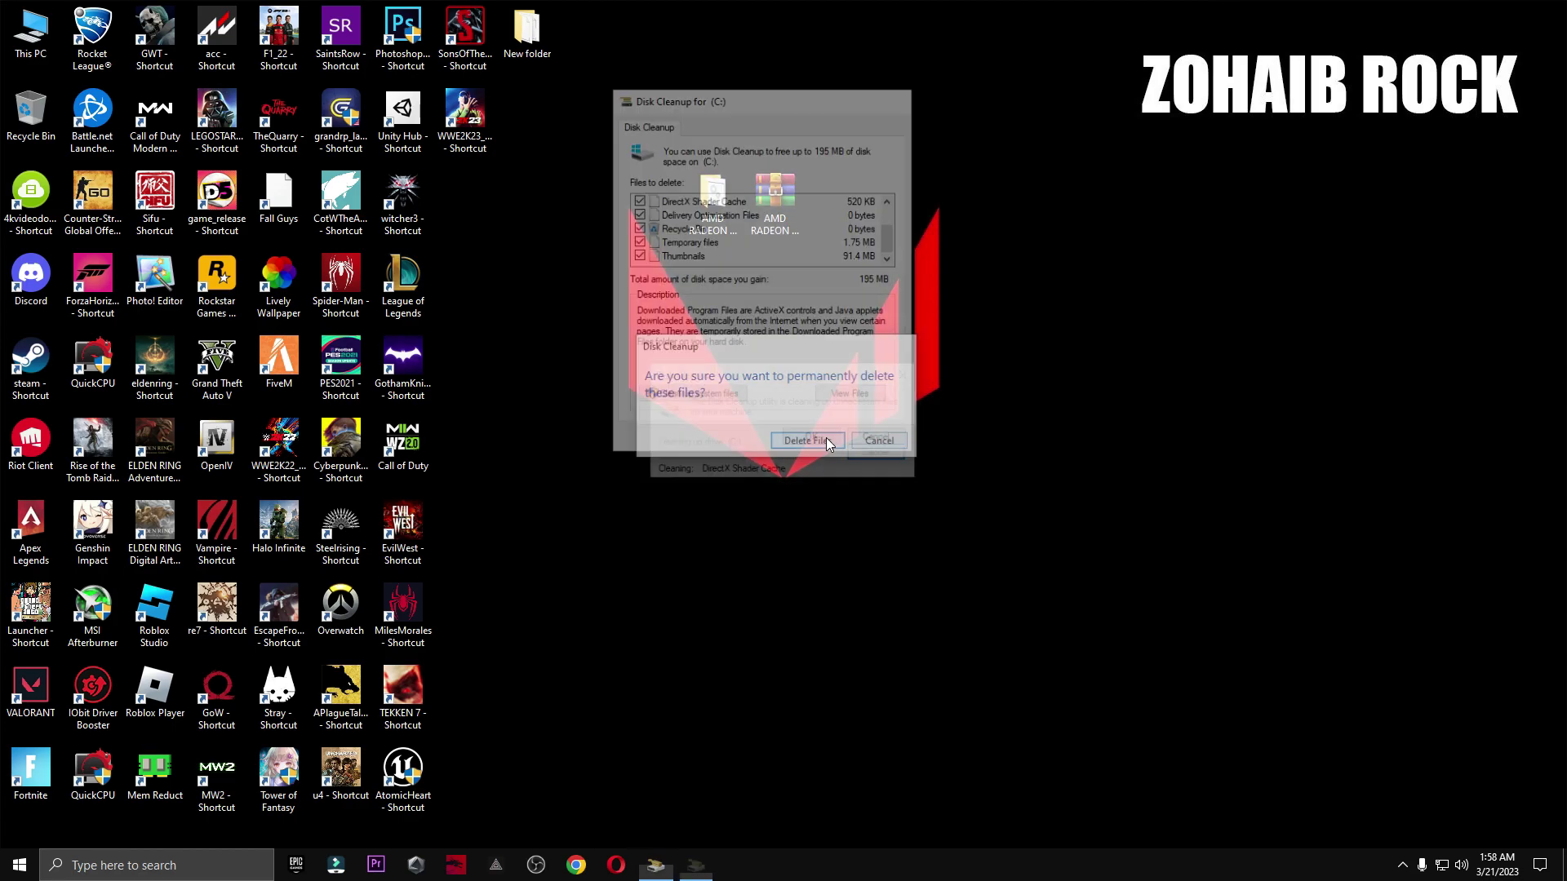
pyautogui.moveTo(818, 386); pyautogui.dragTo(836, 354)
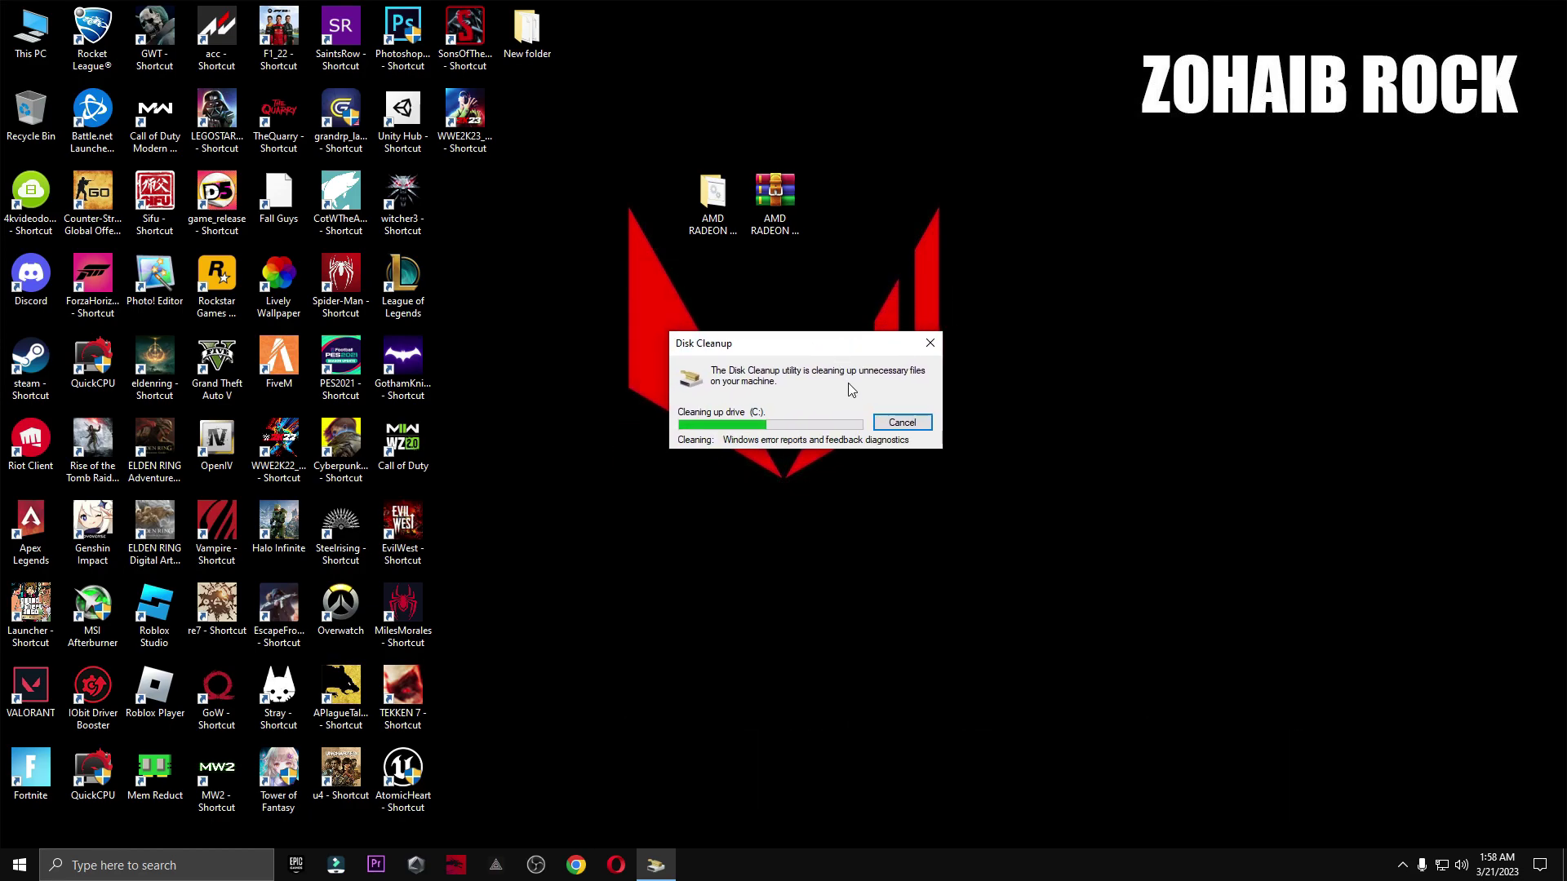
# - View the recommended AMD settings pictures in the pack's "4 AMD GPU Settings FOR GAMING" folder, and close the viewer and folder
pyautogui.doubleClick(713, 204)
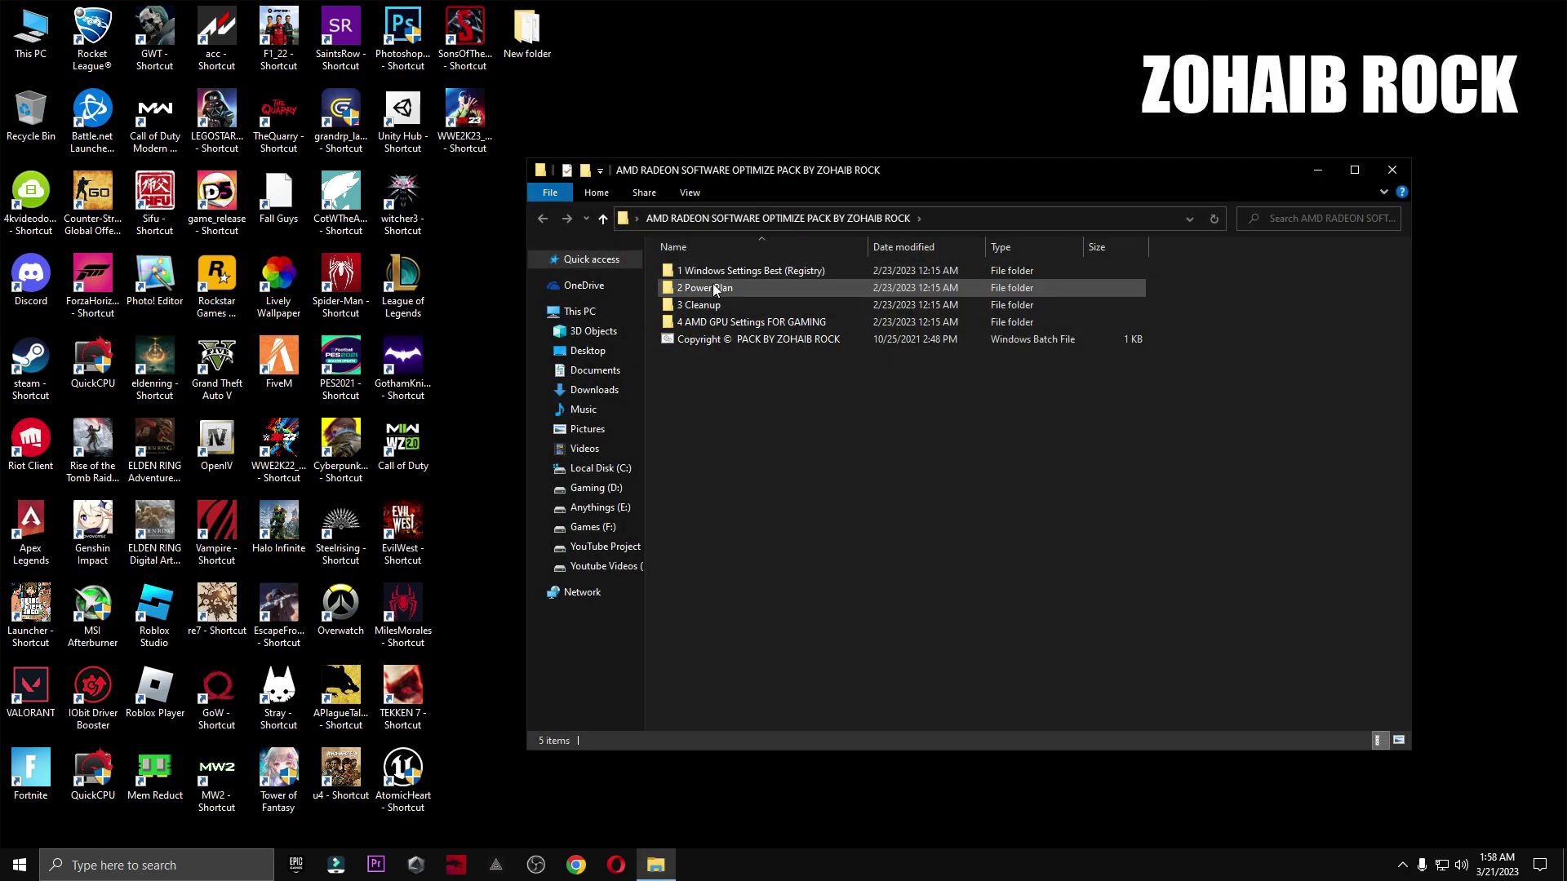
pyautogui.doubleClick(756, 322)
pyautogui.doubleClick(718, 318)
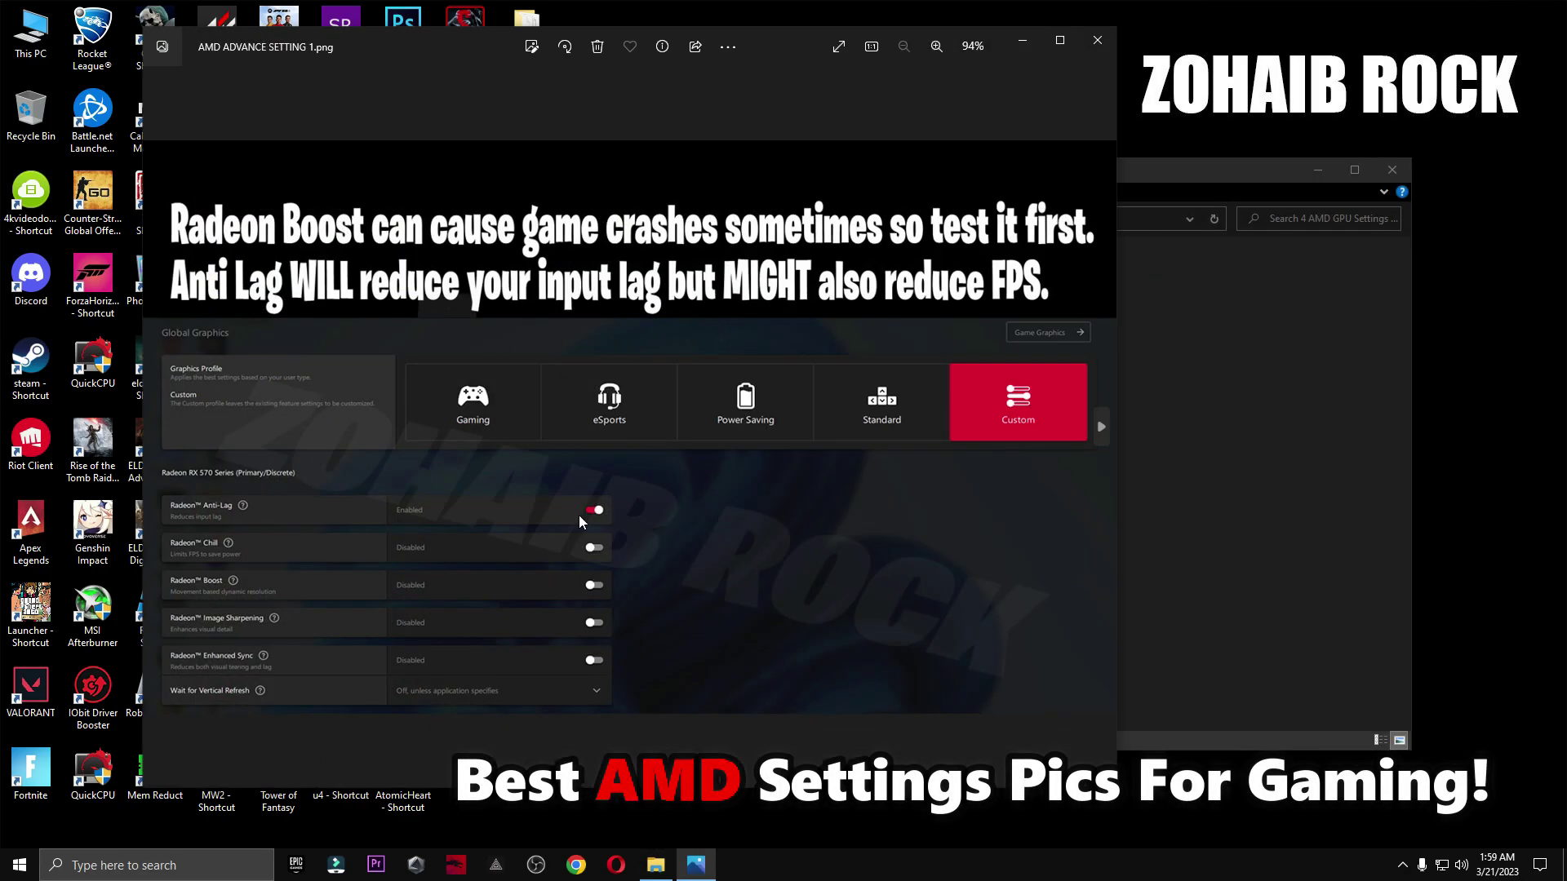
pyautogui.press('Right')
pyautogui.press('Right')
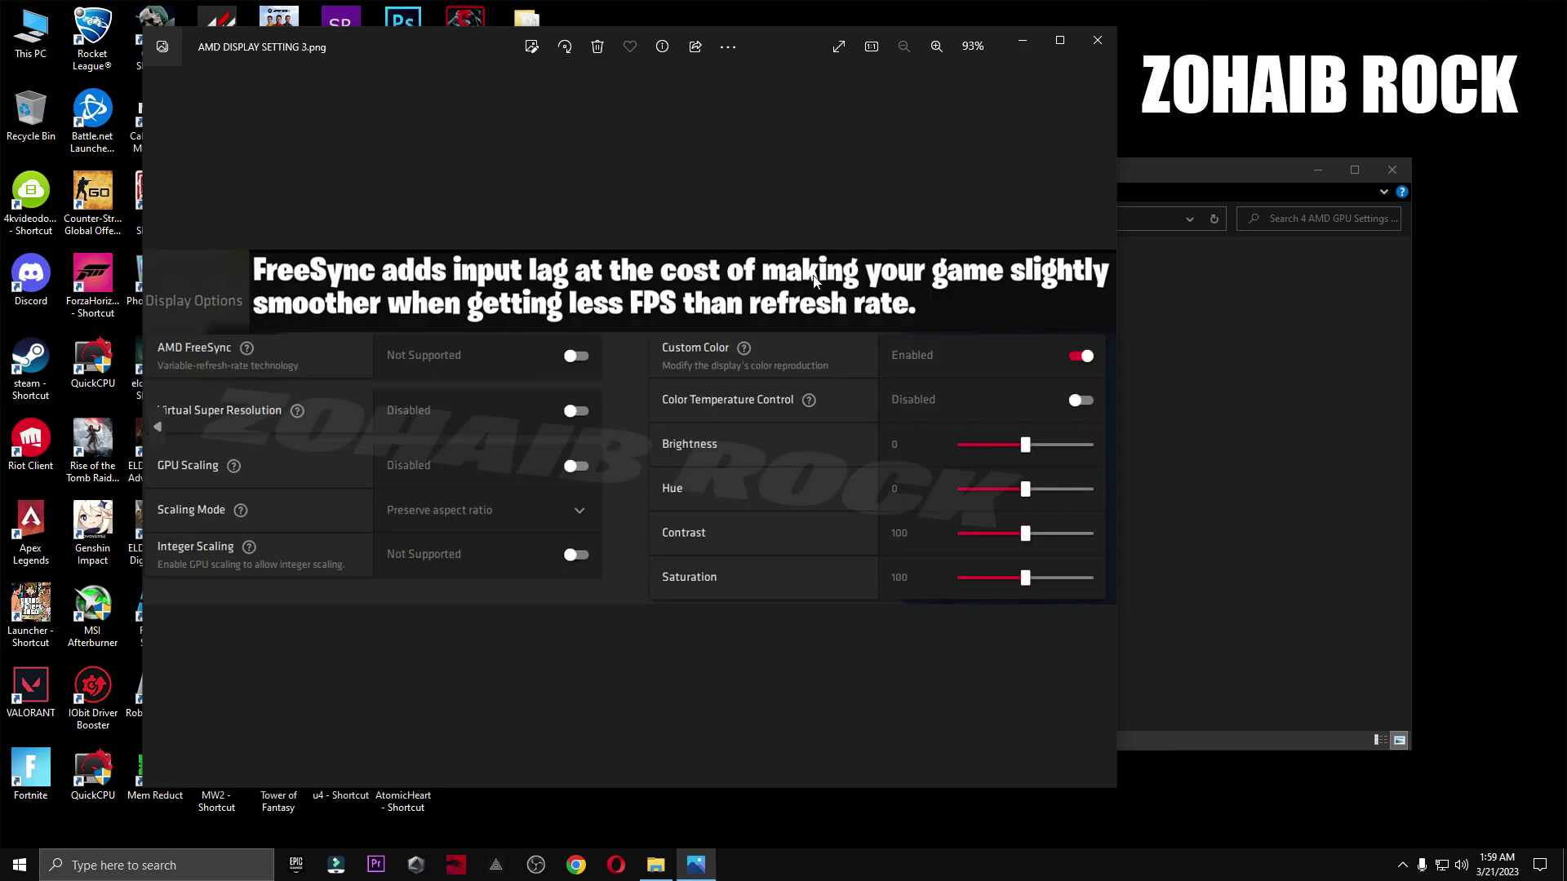
pyautogui.click(1098, 40)
pyautogui.click(1392, 169)
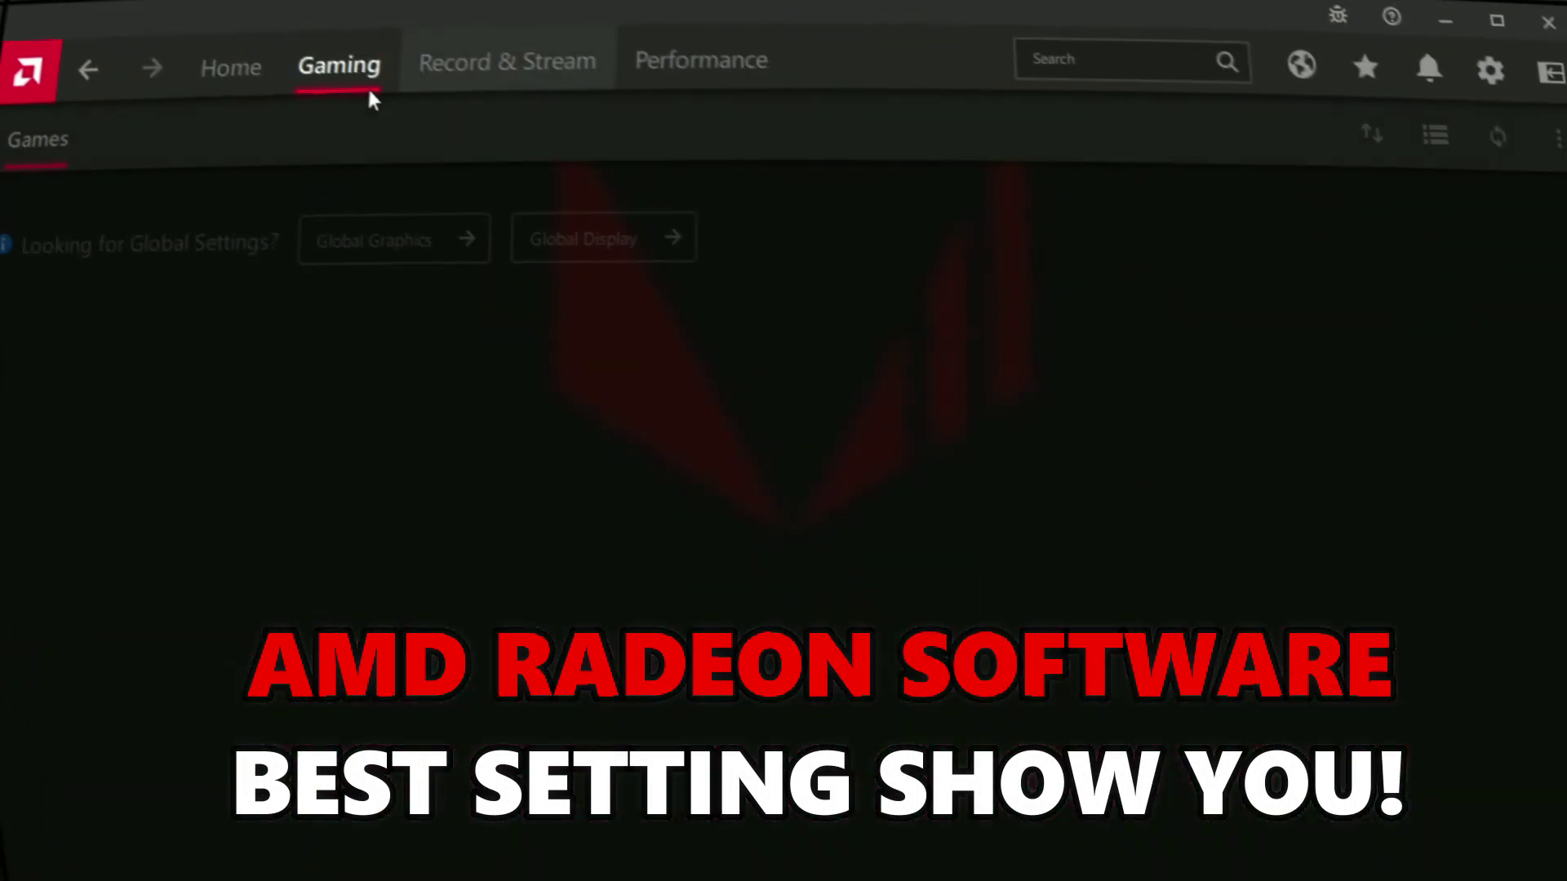
# - Set Wait for Vertical Refresh to "Always off (Not Recommended)" in the AMD Radeon Software global graphics settings
pyautogui.click(374, 248)
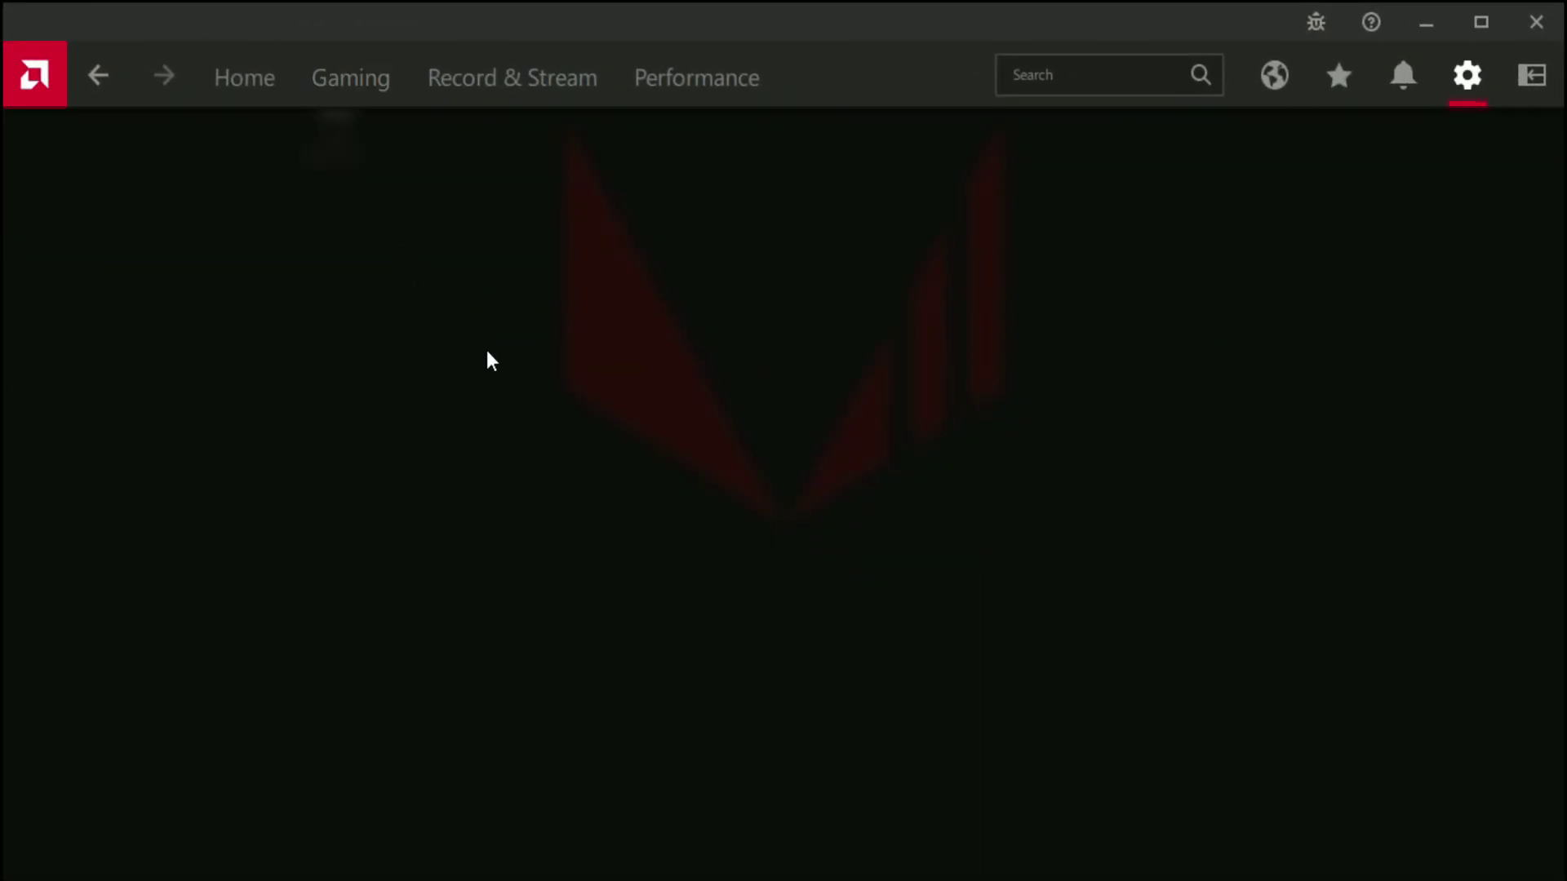
pyautogui.scroll(-5, 340, 447)
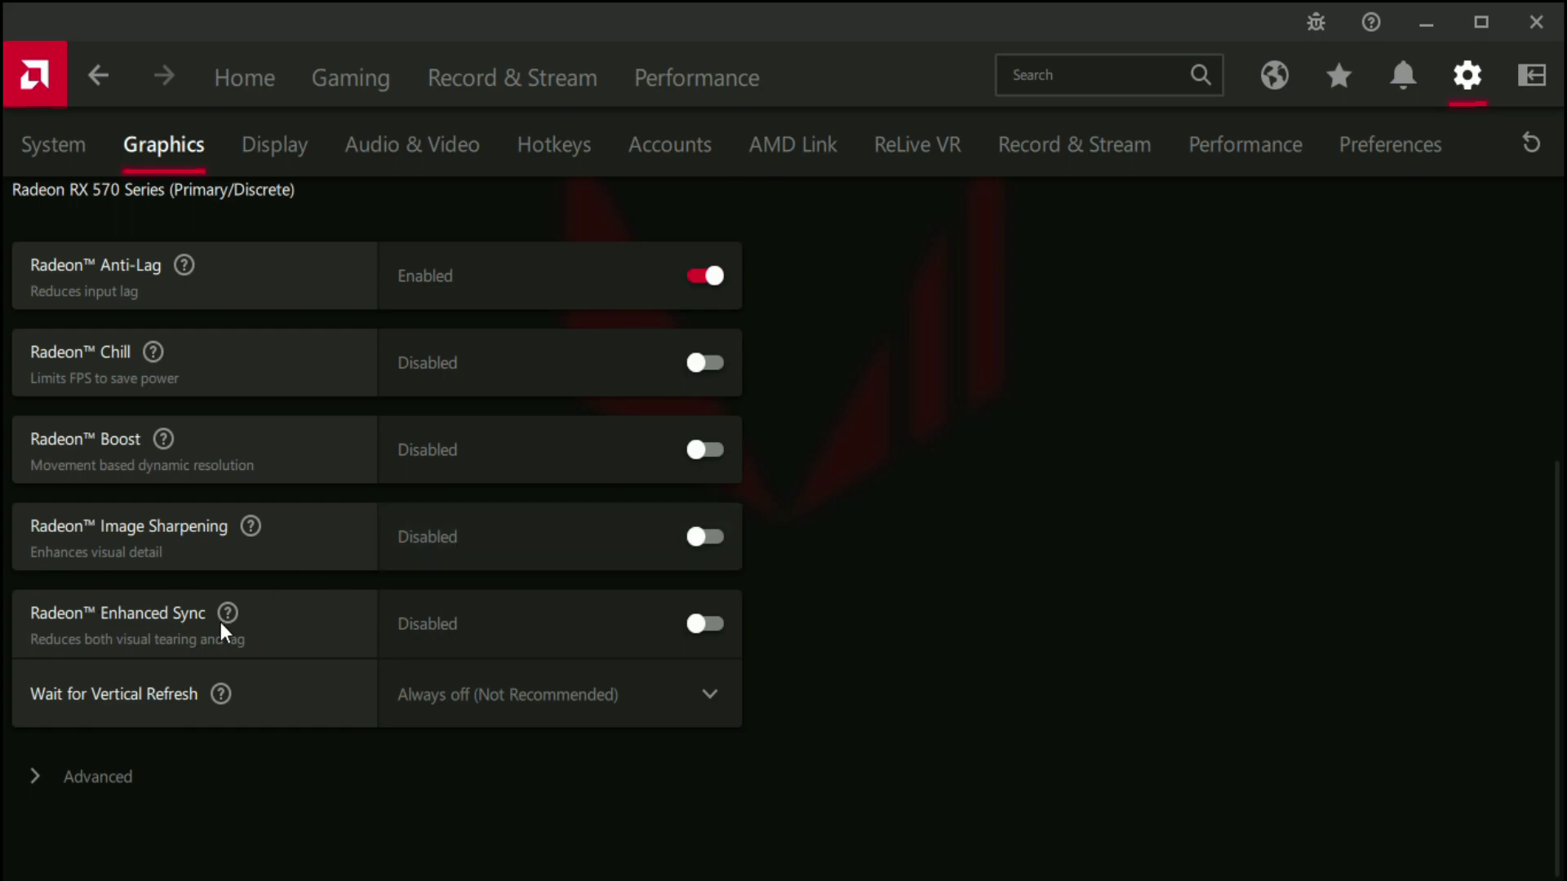
pyautogui.click(512, 702)
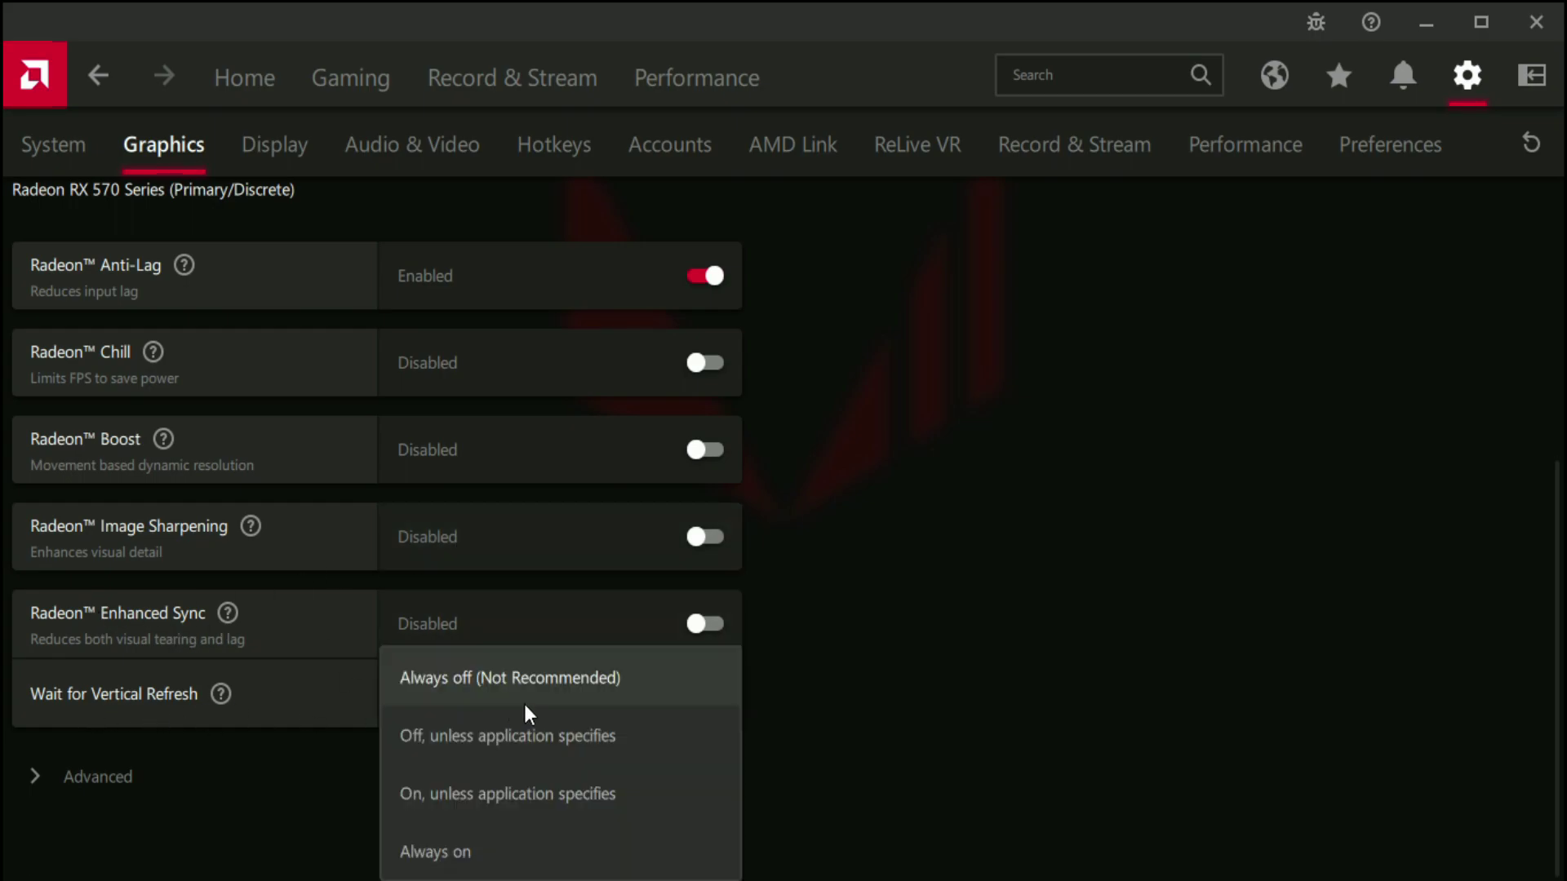
pyautogui.click(521, 700)
# - Expand the advanced graphics settings and set Texture Filtering Quality to Performance
pyautogui.click(108, 772)
pyautogui.scroll(-3, 343, 629)
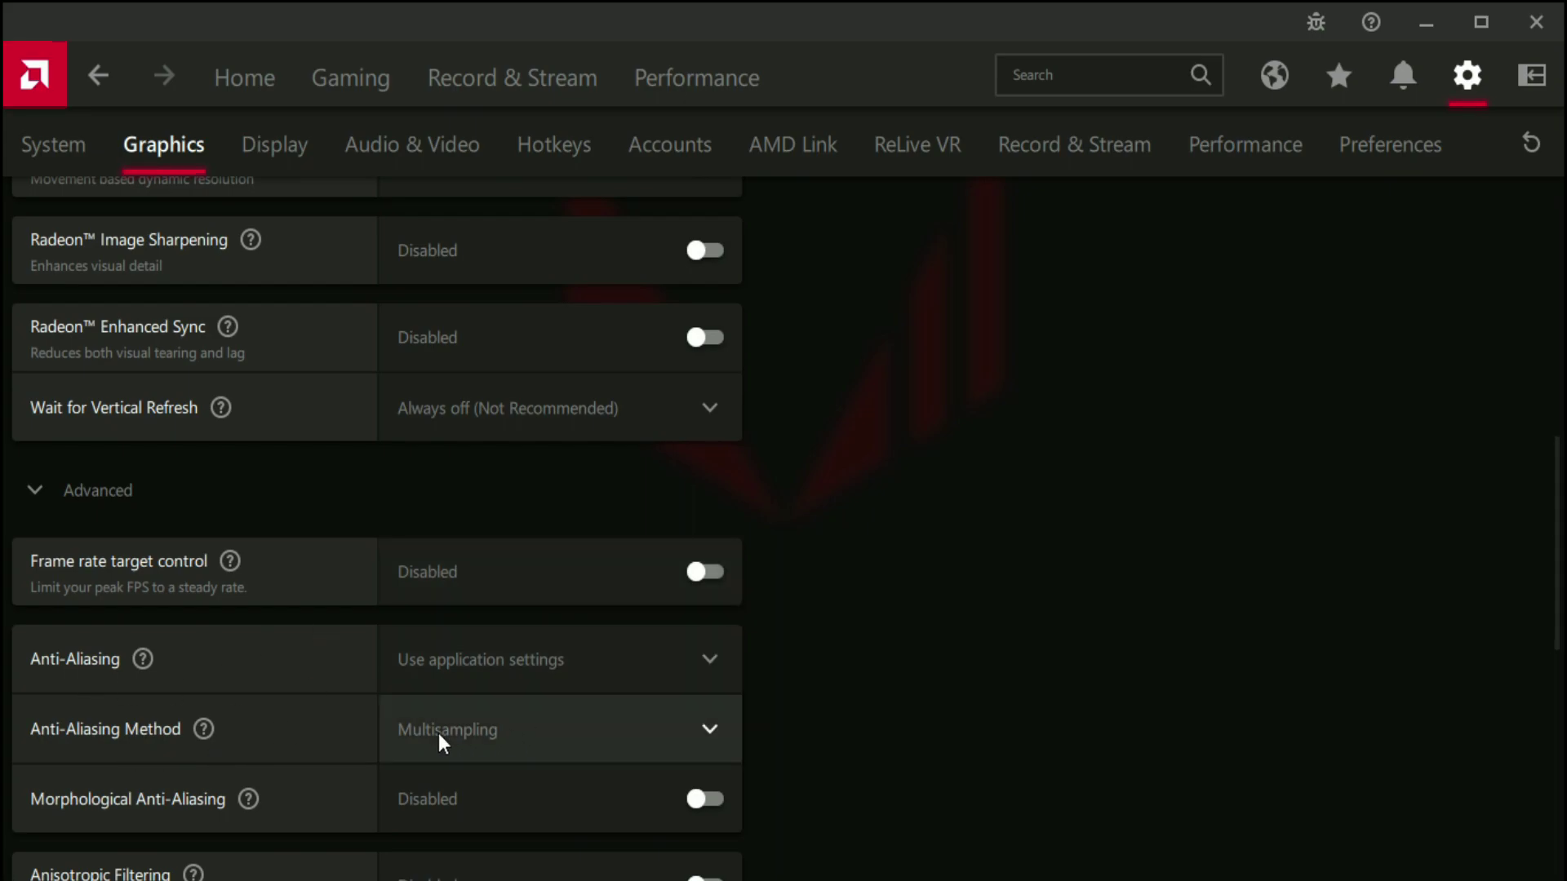
pyautogui.scroll(-7, 185, 796)
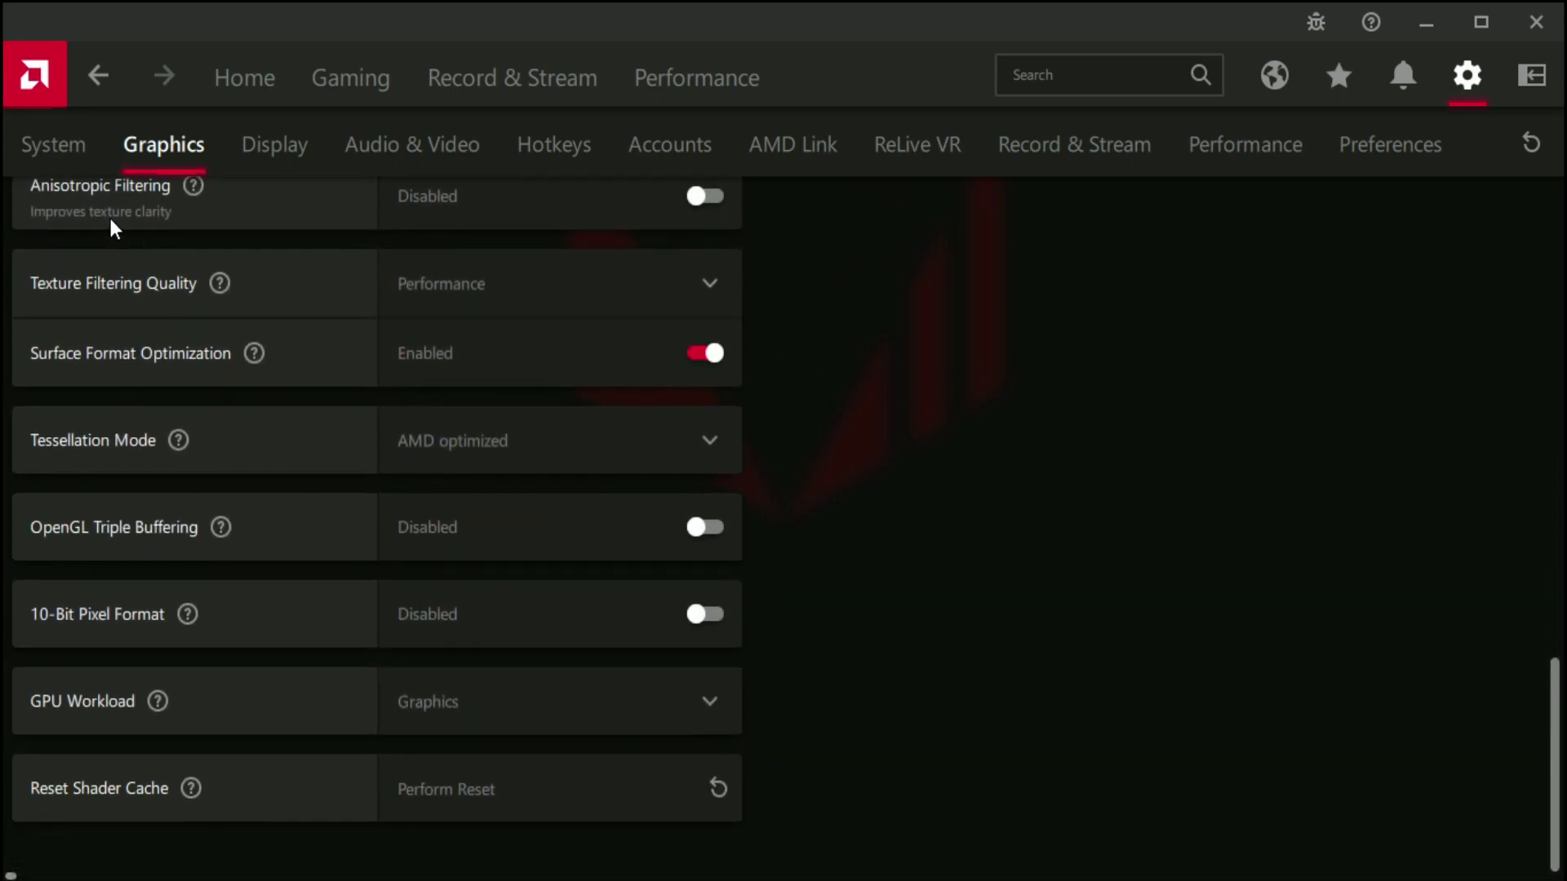
pyautogui.click(523, 292)
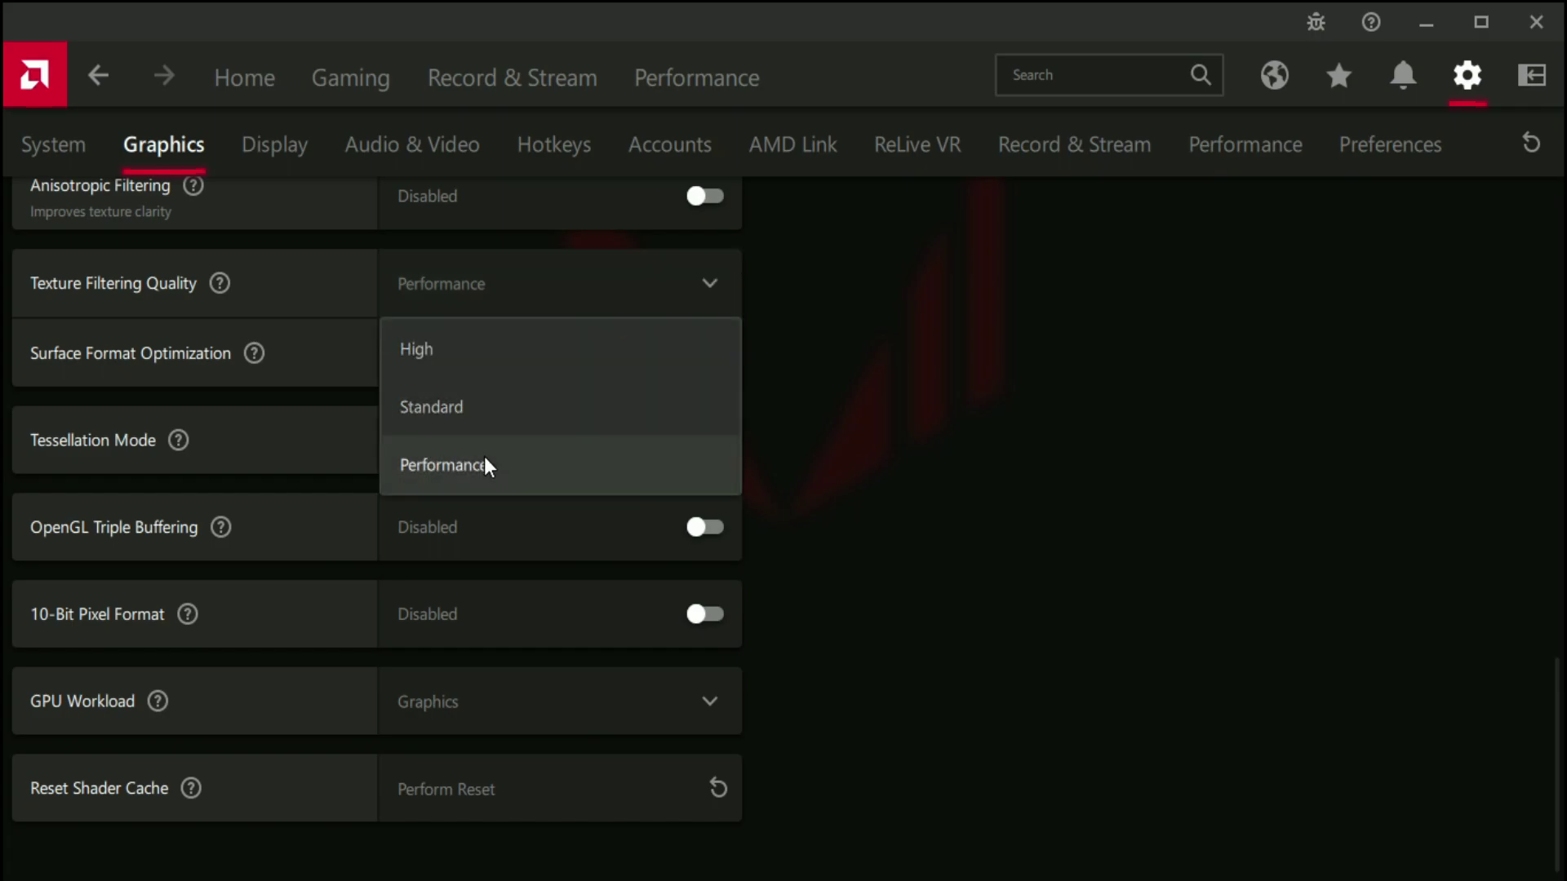
pyautogui.click(449, 473)
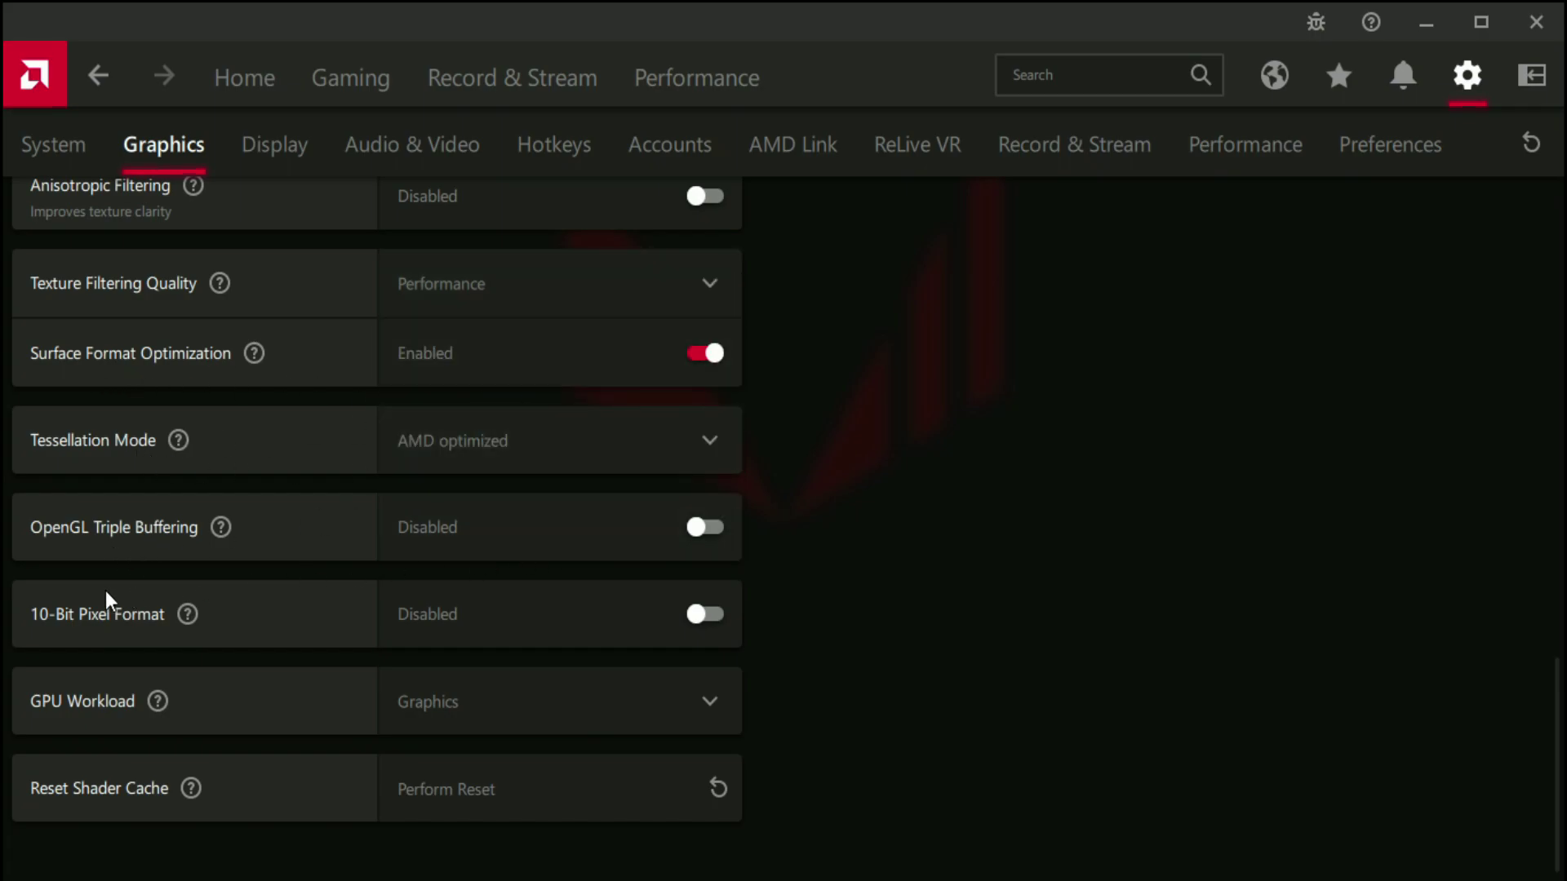
# - Set the Scaling Mode to Full panel in the global display settings
pyautogui.click(274, 147)
pyautogui.scroll(-2, 469, 438)
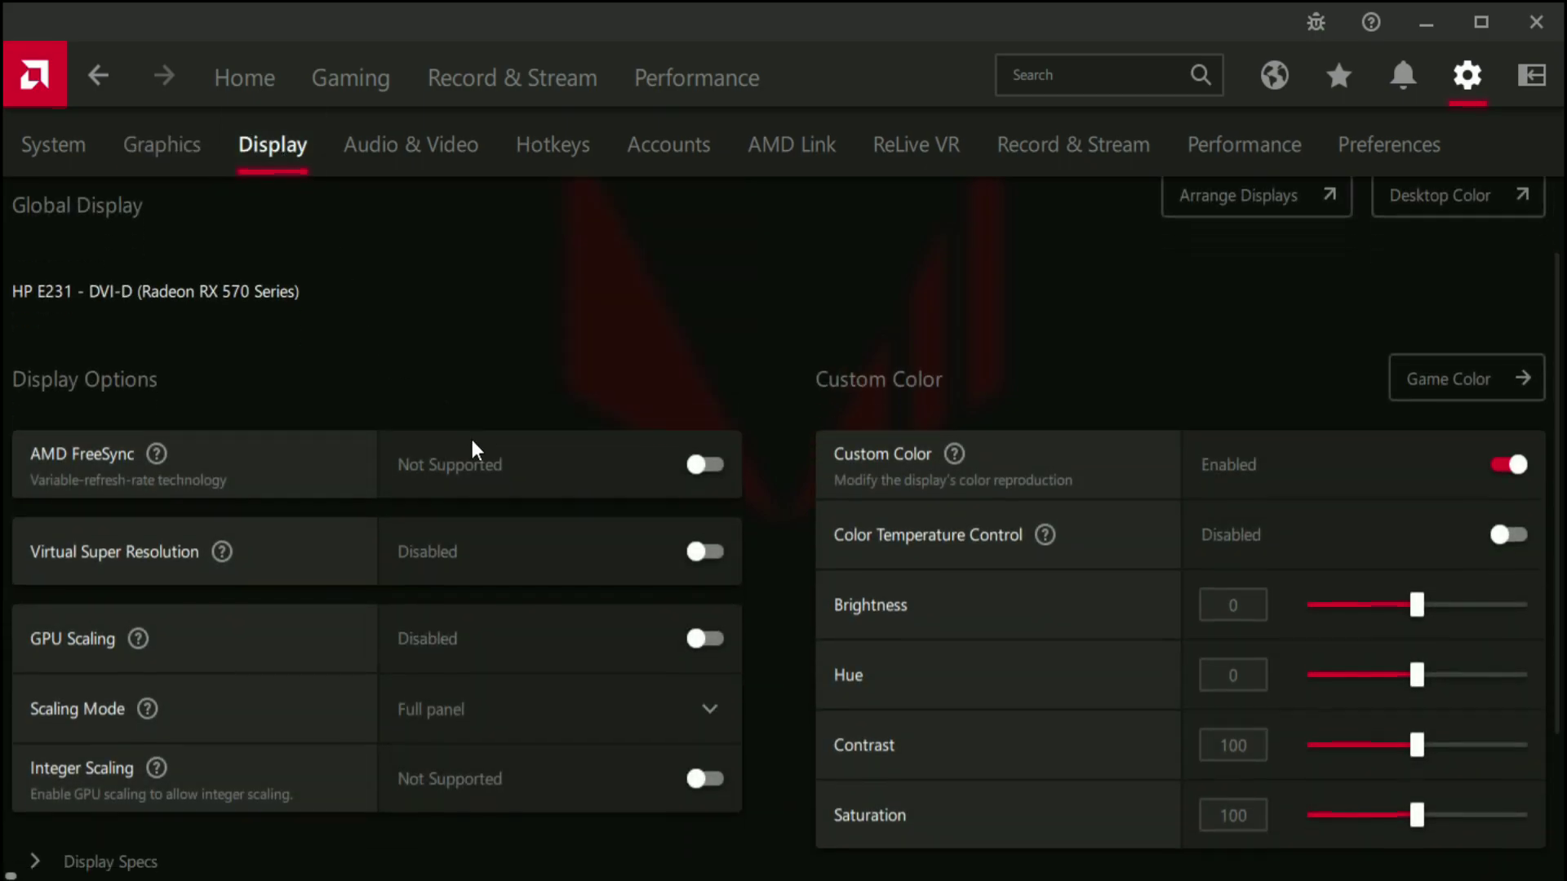
pyautogui.click(477, 667)
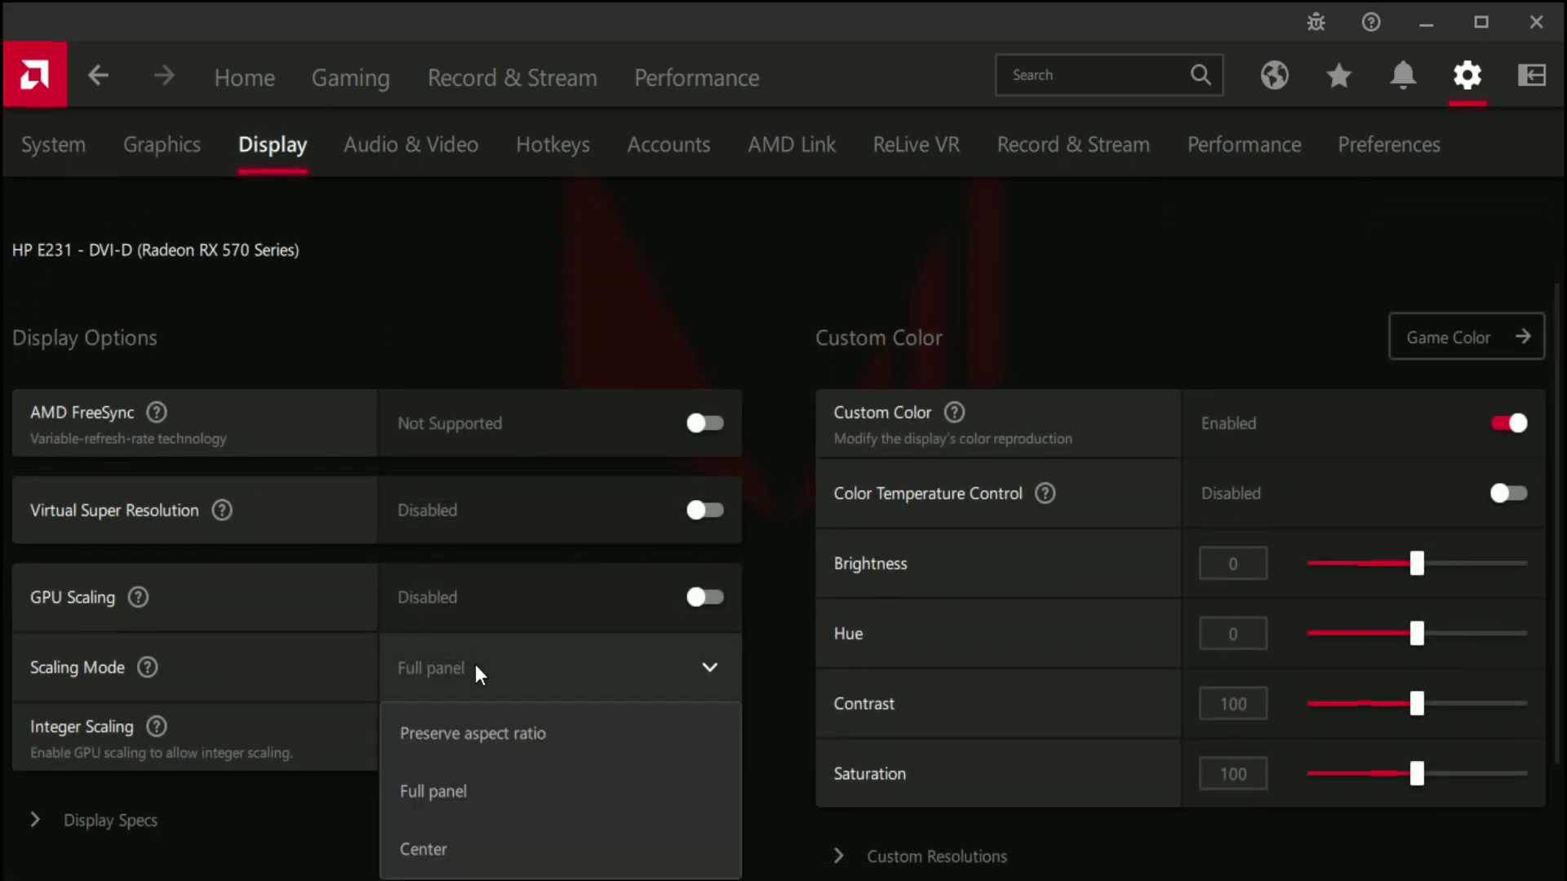
pyautogui.click(475, 791)
pyautogui.scroll(2, 885, 566)
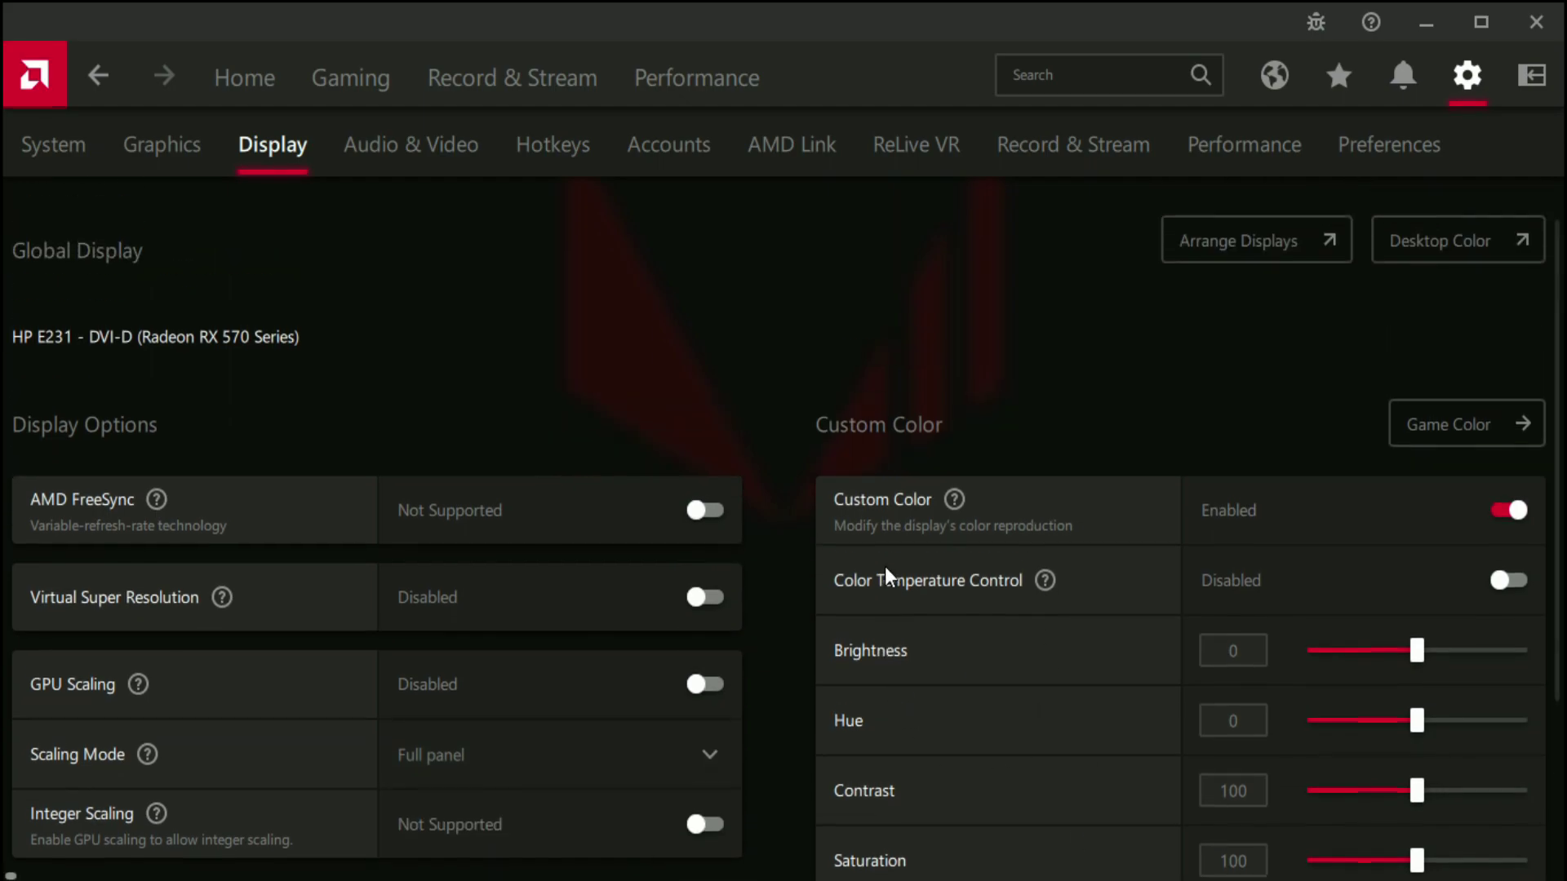
# - Review the Audio & Video, Hotkeys, Accounts, AMD Link and ReLive VR settings pages
pyautogui.click(431, 145)
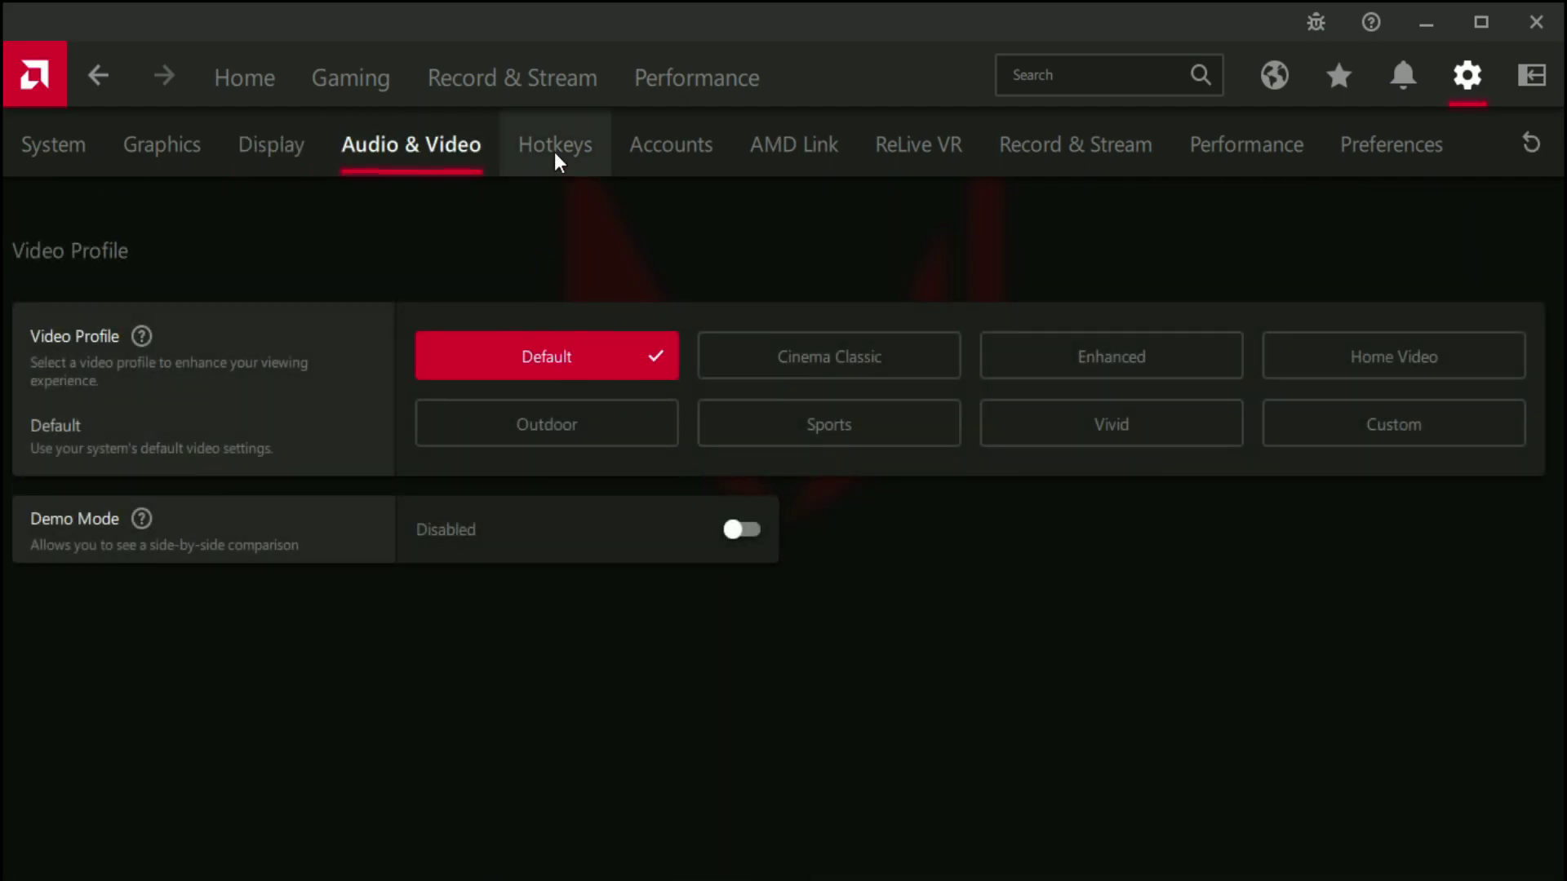
pyautogui.click(555, 155)
pyautogui.scroll(-2, 775, 522)
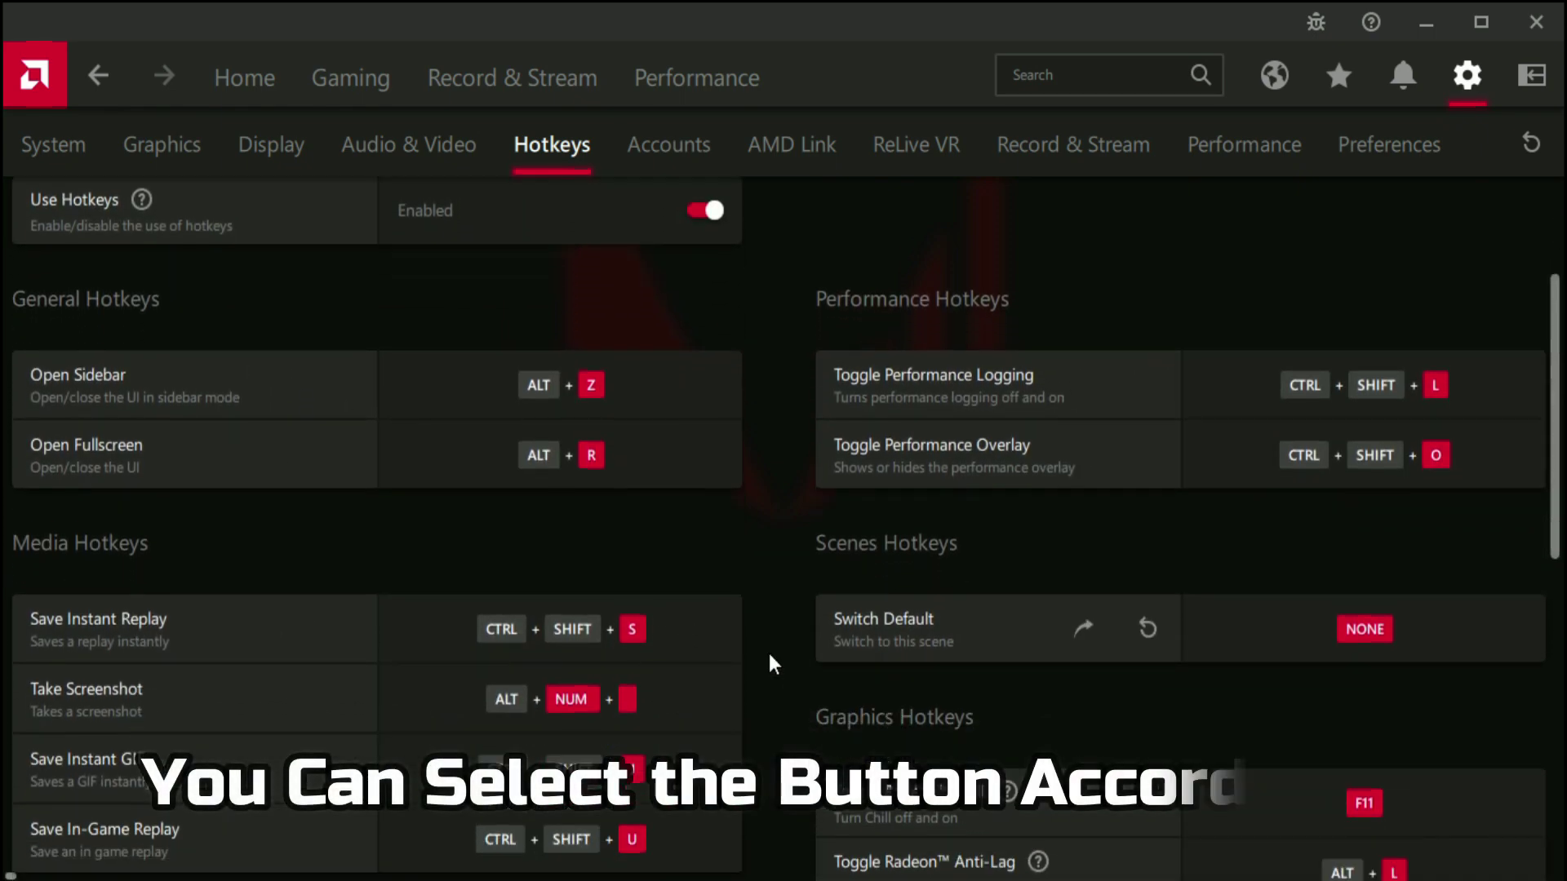
pyautogui.scroll(-10, 490, 364)
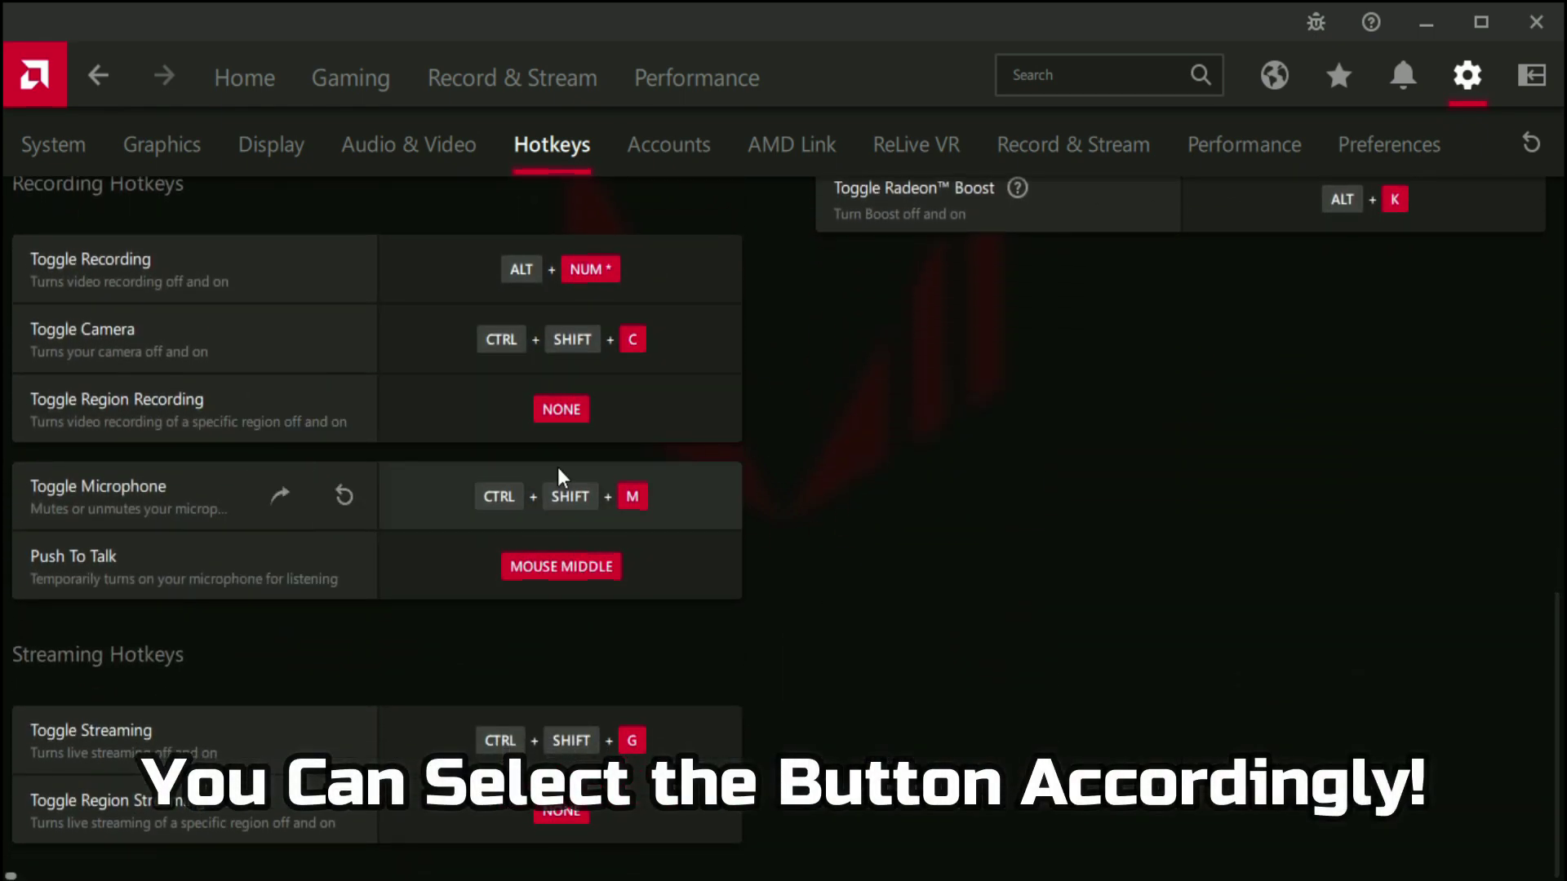
pyautogui.scroll(10, 628, 367)
pyautogui.click(668, 151)
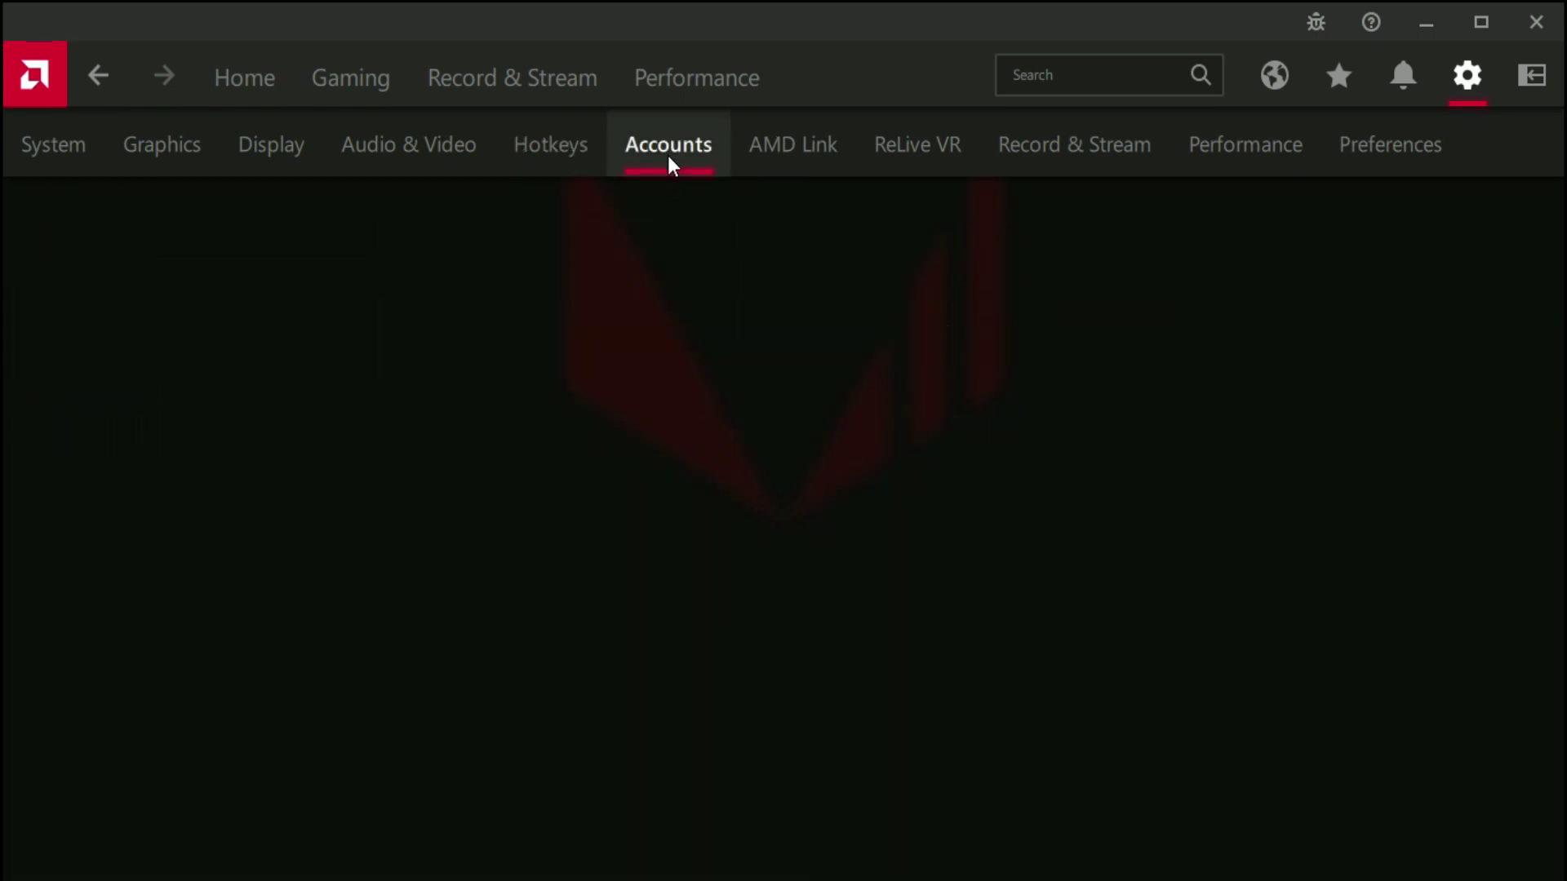
pyautogui.click(797, 150)
pyautogui.click(904, 152)
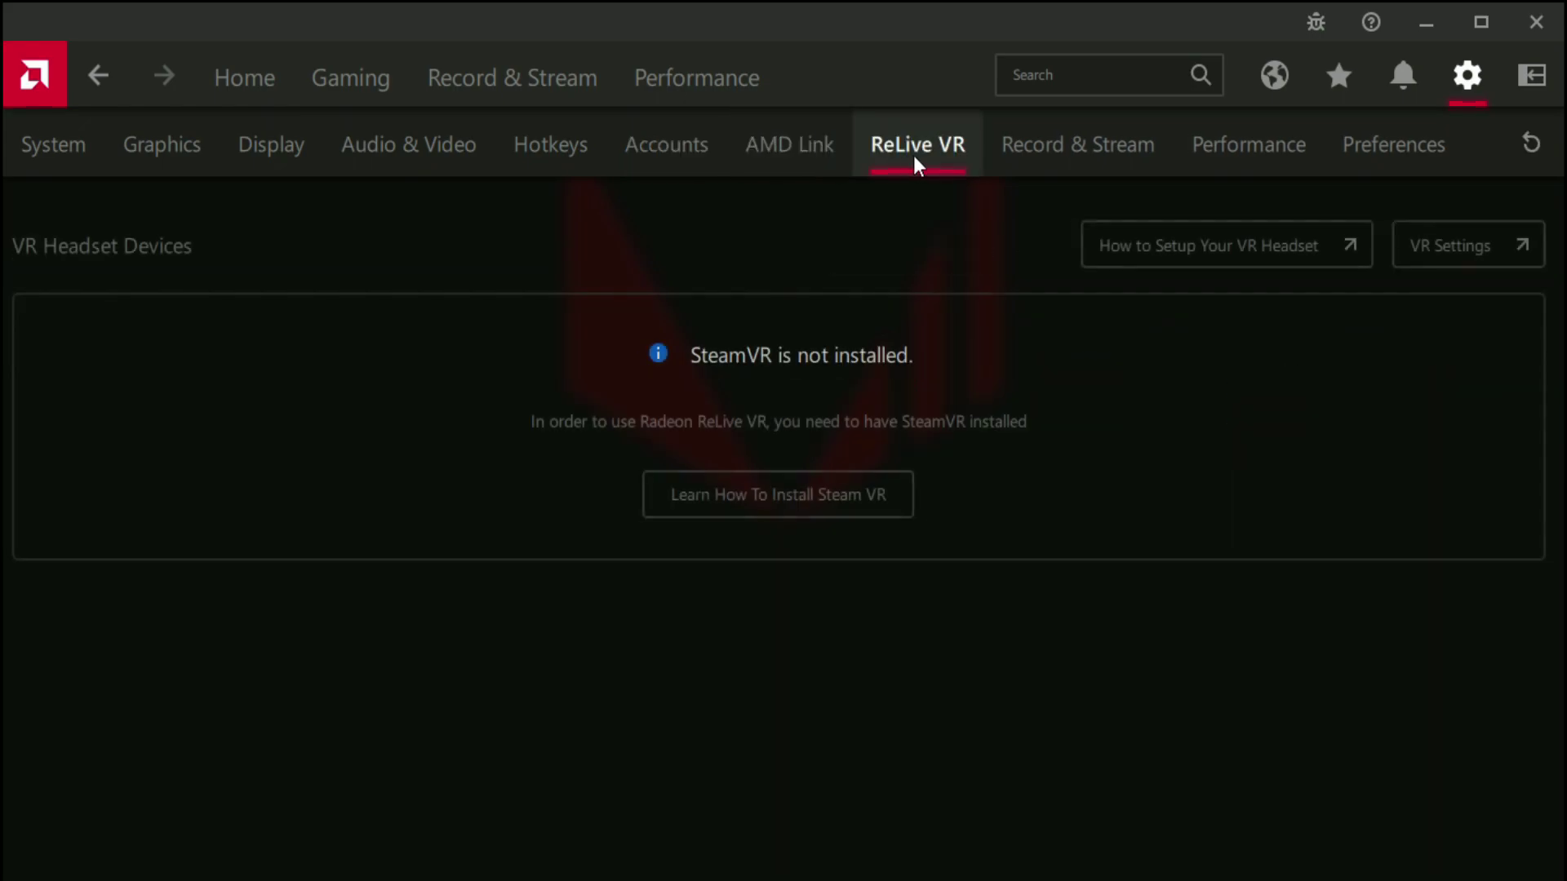
# - Review the recording, live streaming and media options in the Record & Stream settings
pyautogui.click(1062, 159)
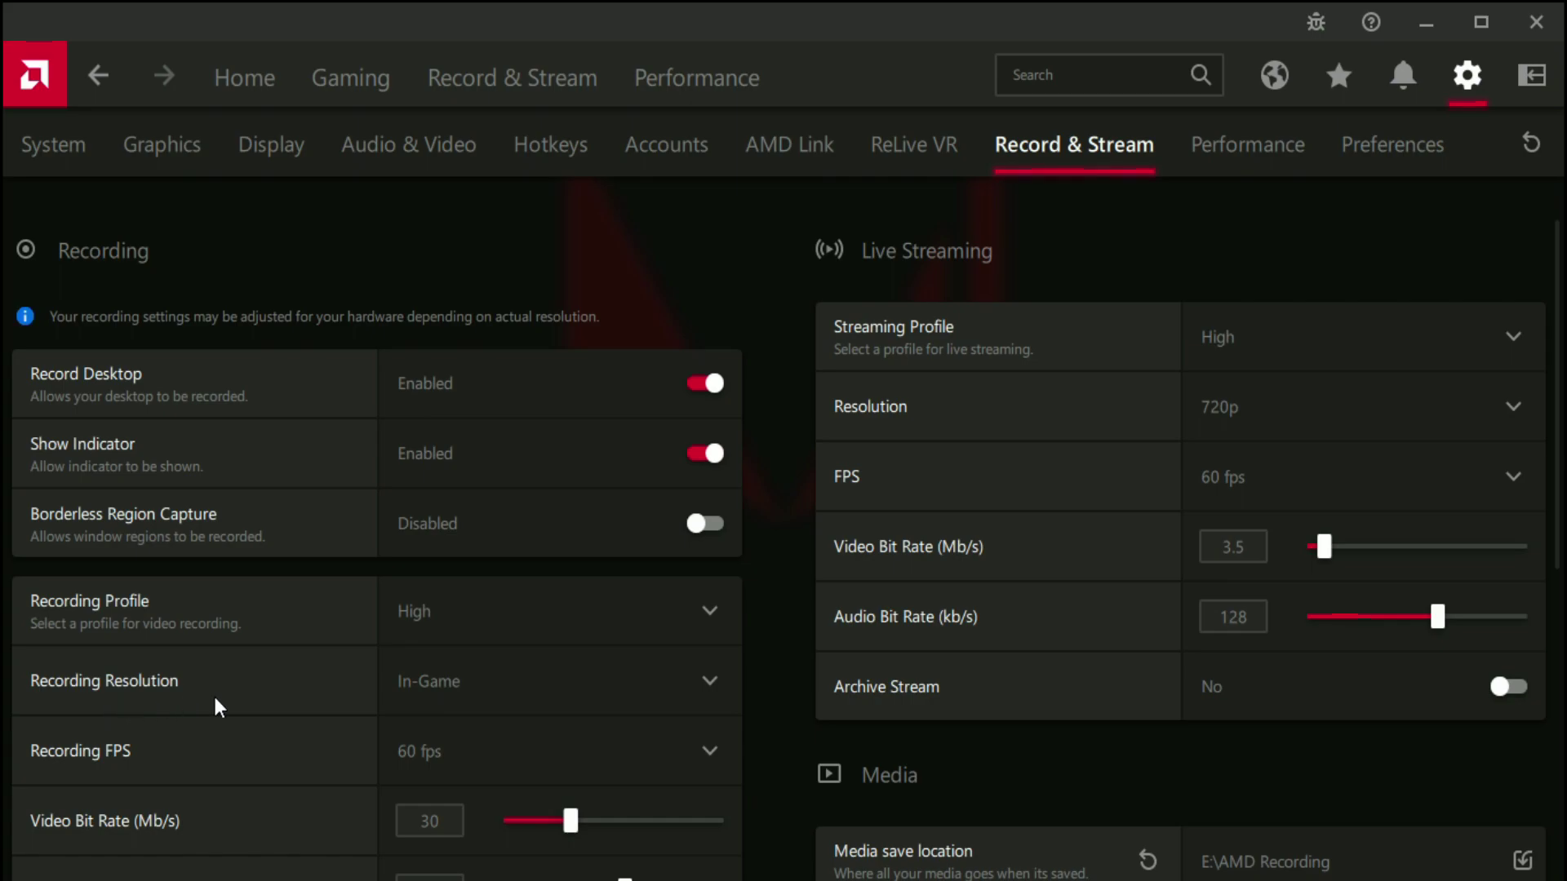
pyautogui.scroll(-6, 546, 595)
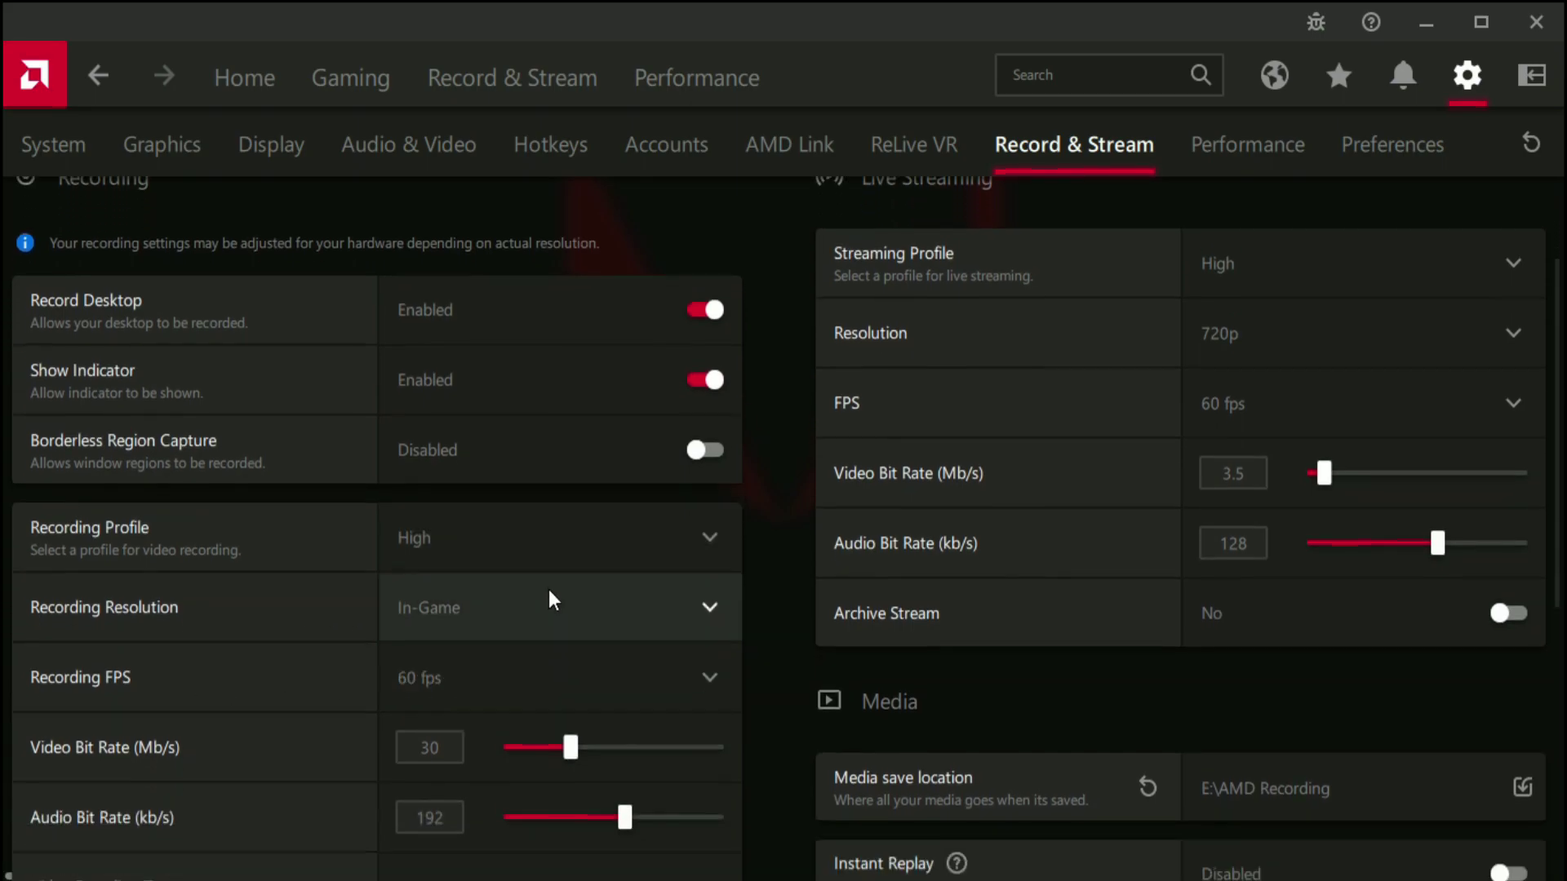
pyautogui.scroll(-1, 535, 543)
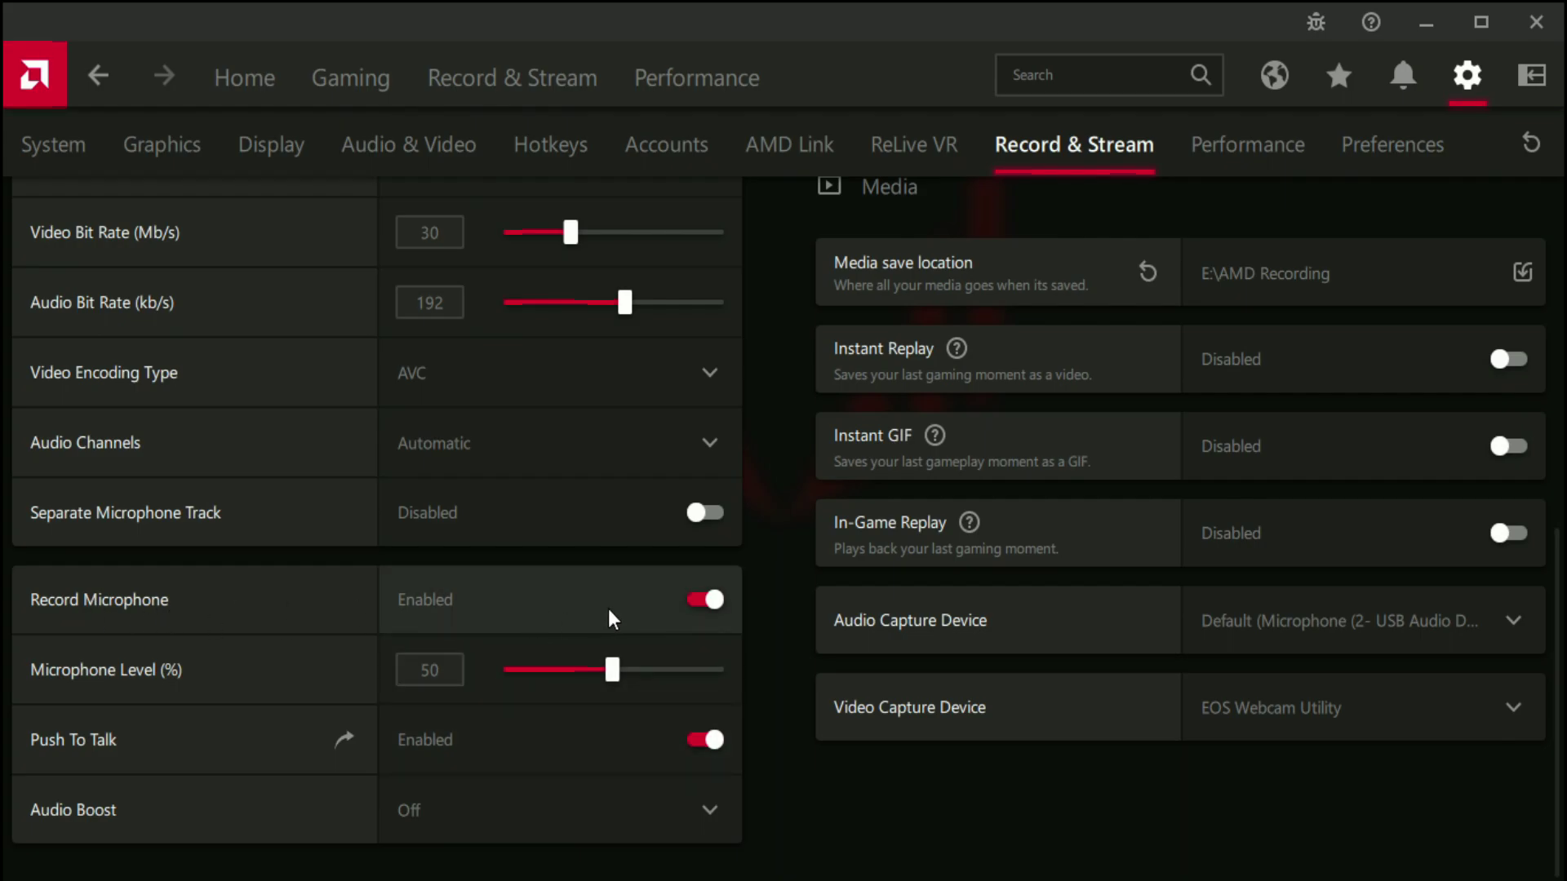
pyautogui.scroll(4, 738, 659)
pyautogui.scroll(4, 737, 658)
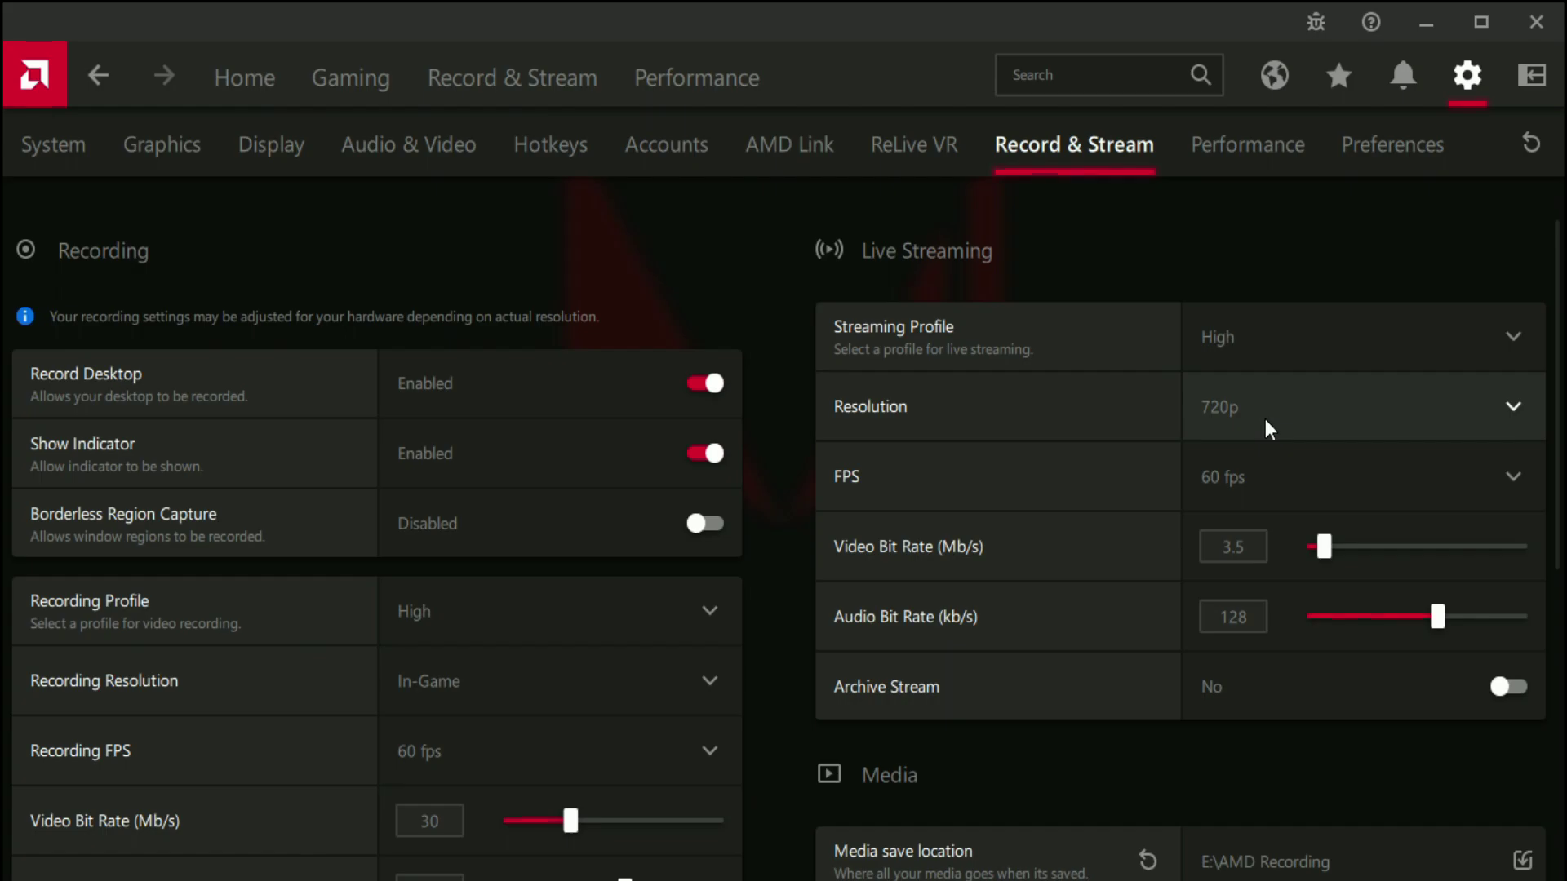
pyautogui.scroll(-5, 1195, 584)
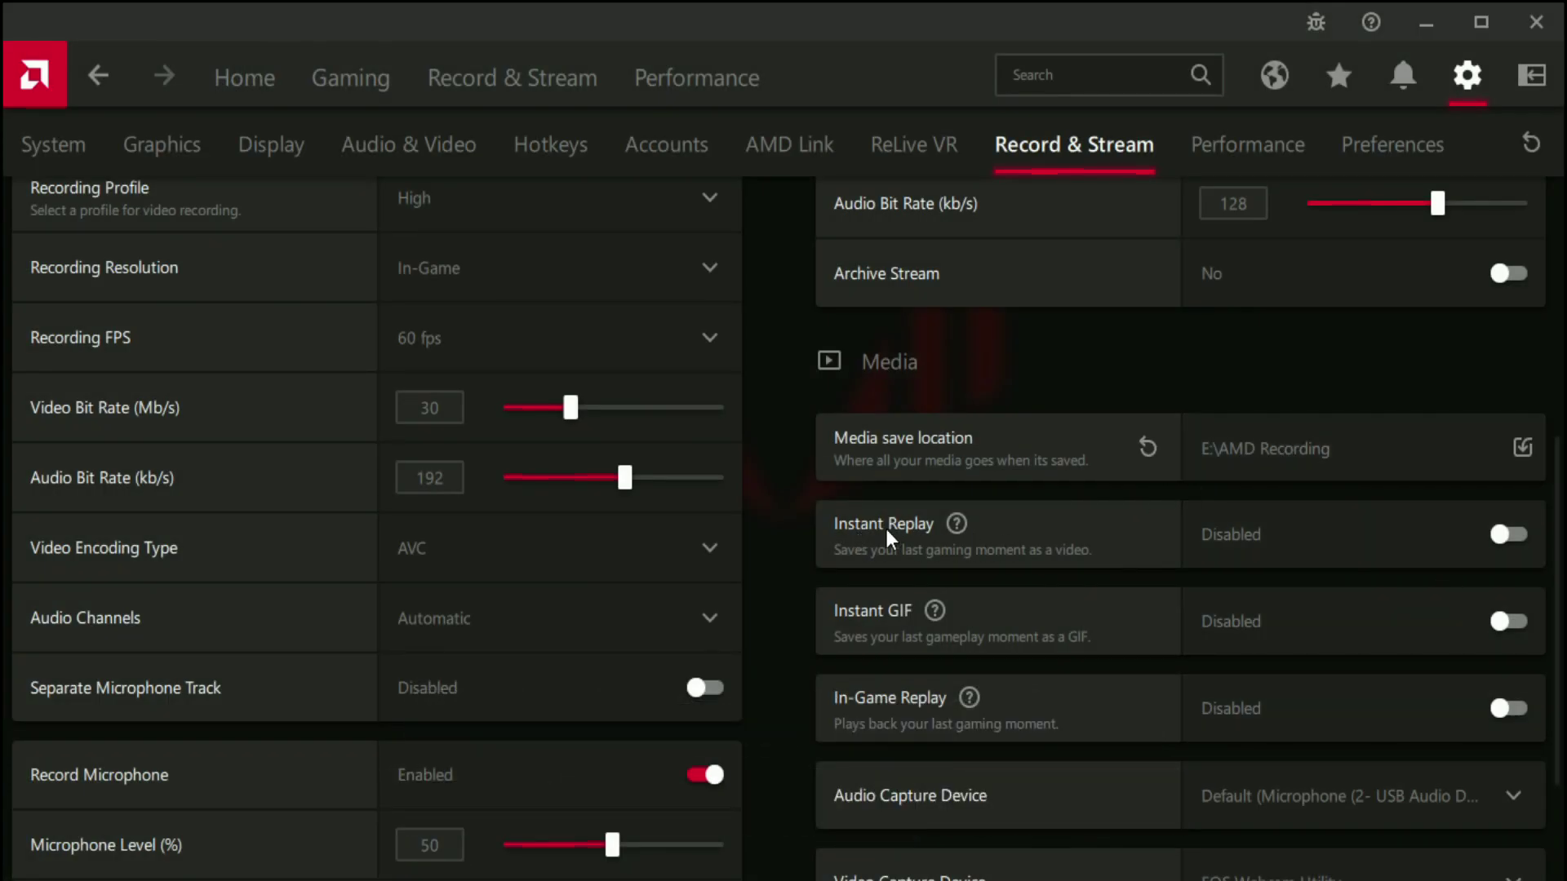
# - Try Instant Replay with a duration of 30 seconds and turn it back off
pyautogui.click(1305, 546)
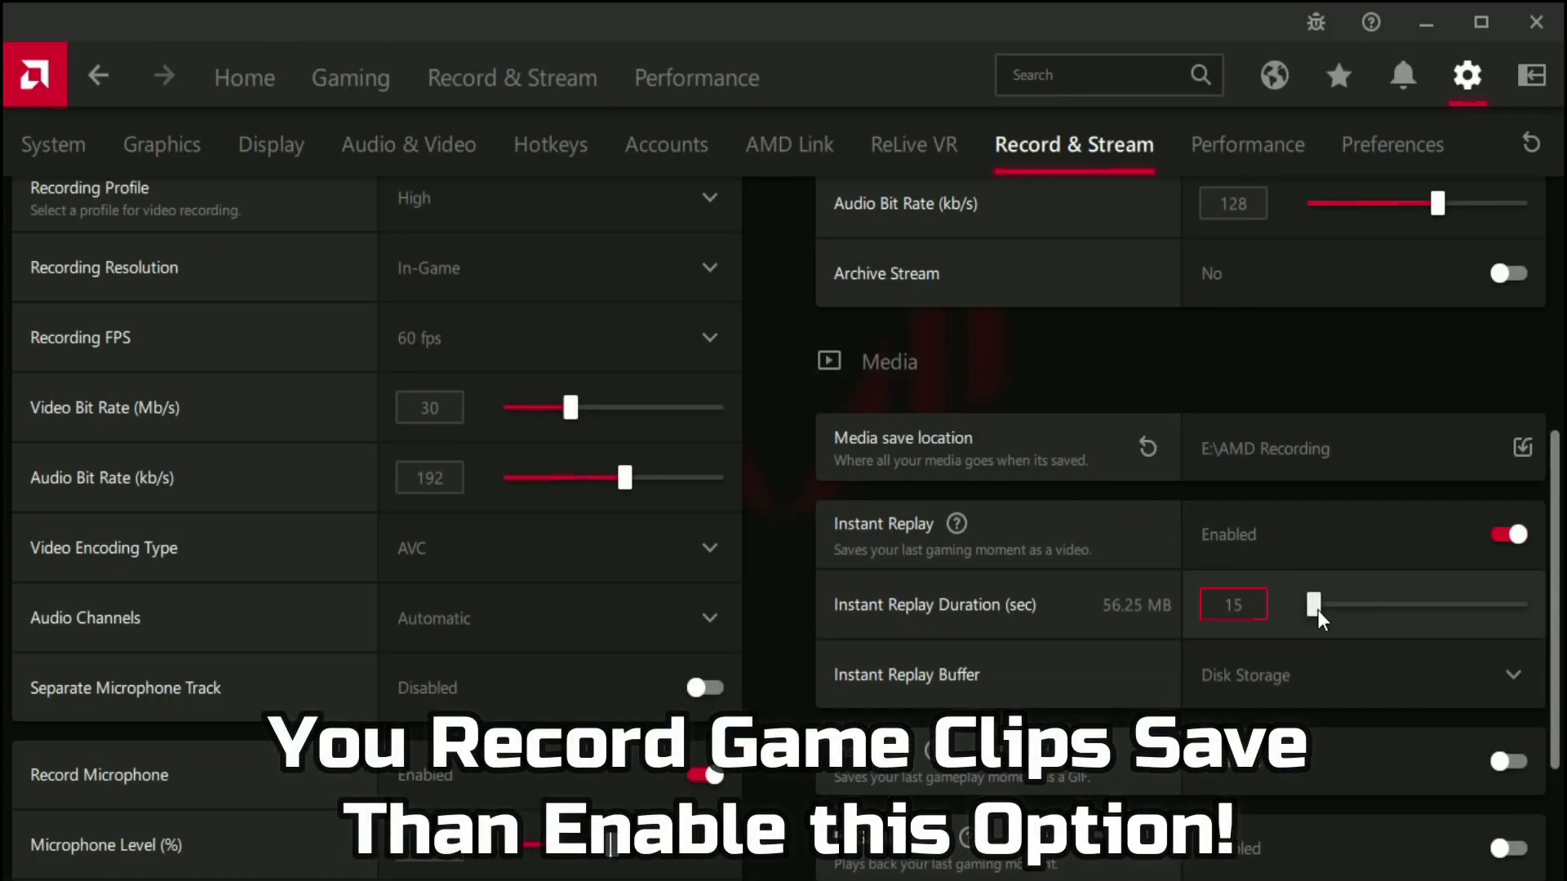
pyautogui.moveTo(1323, 609); pyautogui.dragTo(1319, 601)
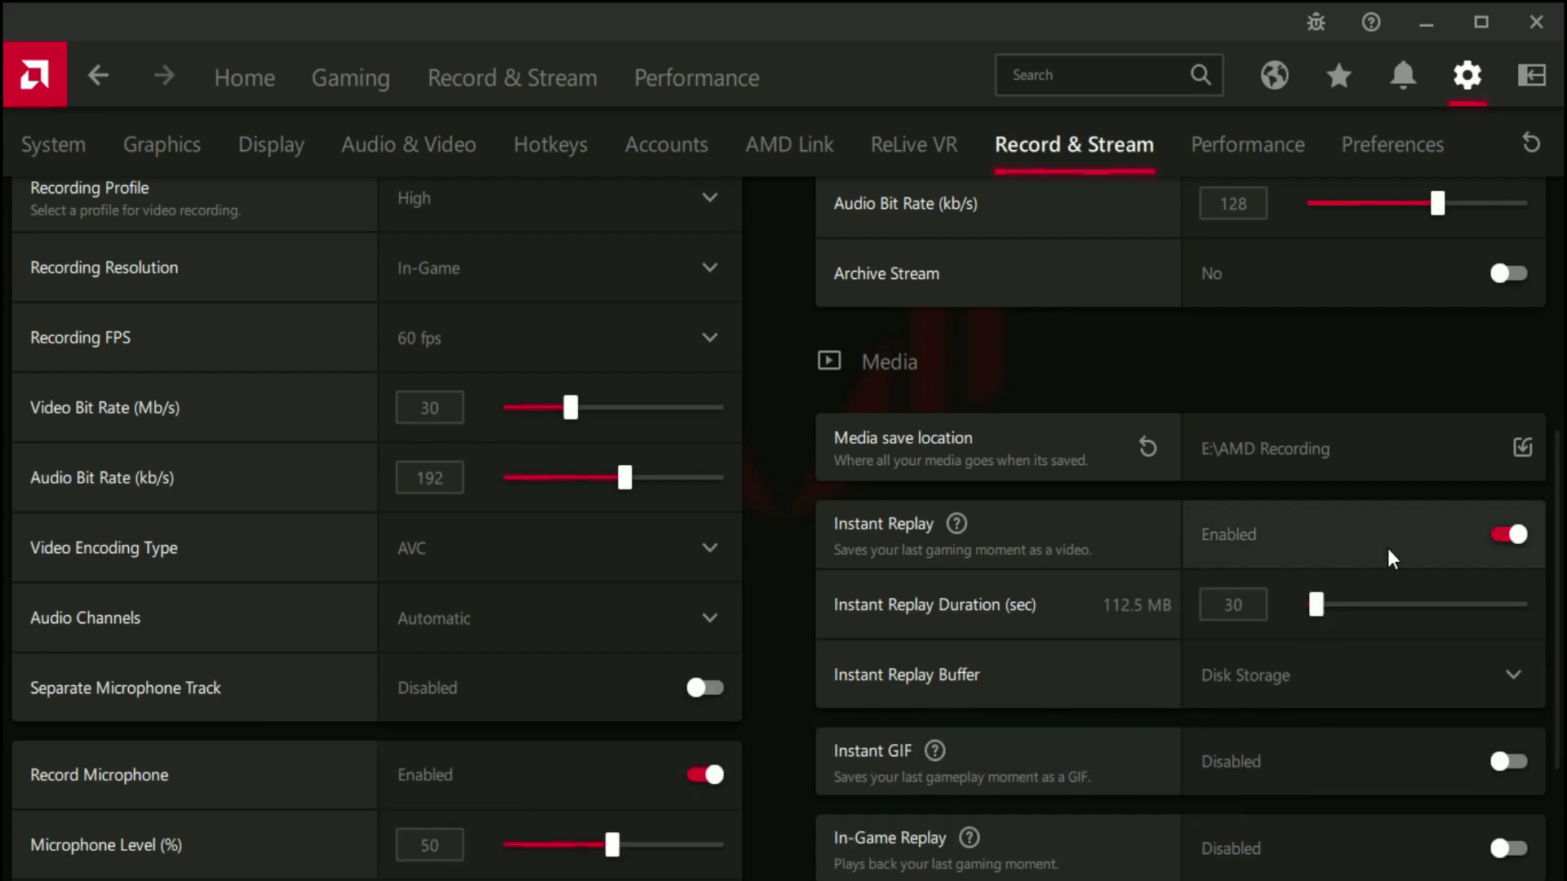
pyautogui.click(1460, 535)
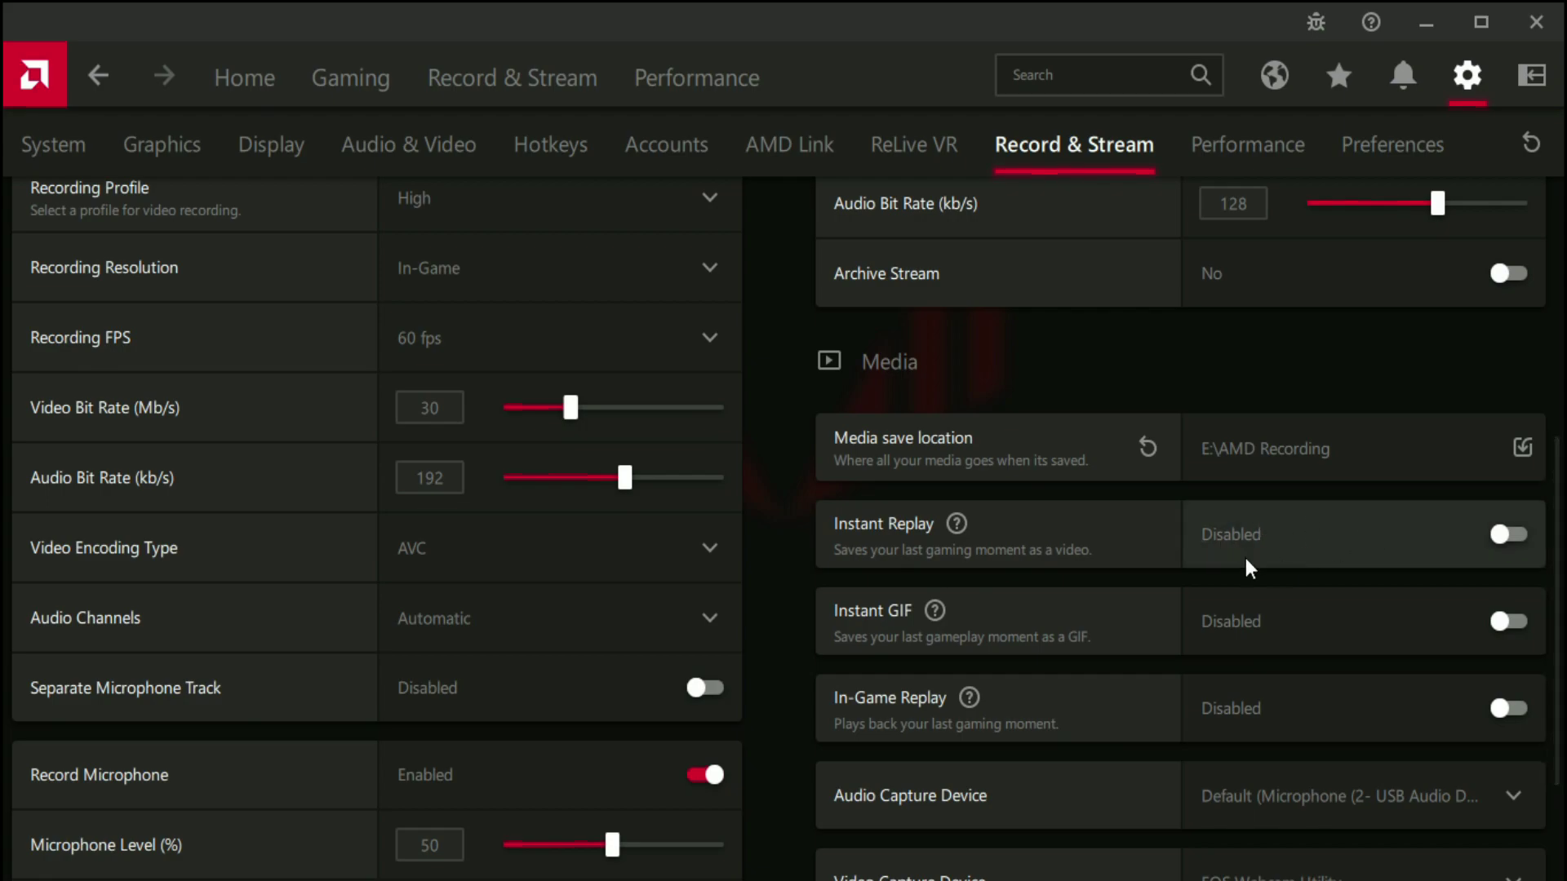
pyautogui.scroll(-1, 1191, 645)
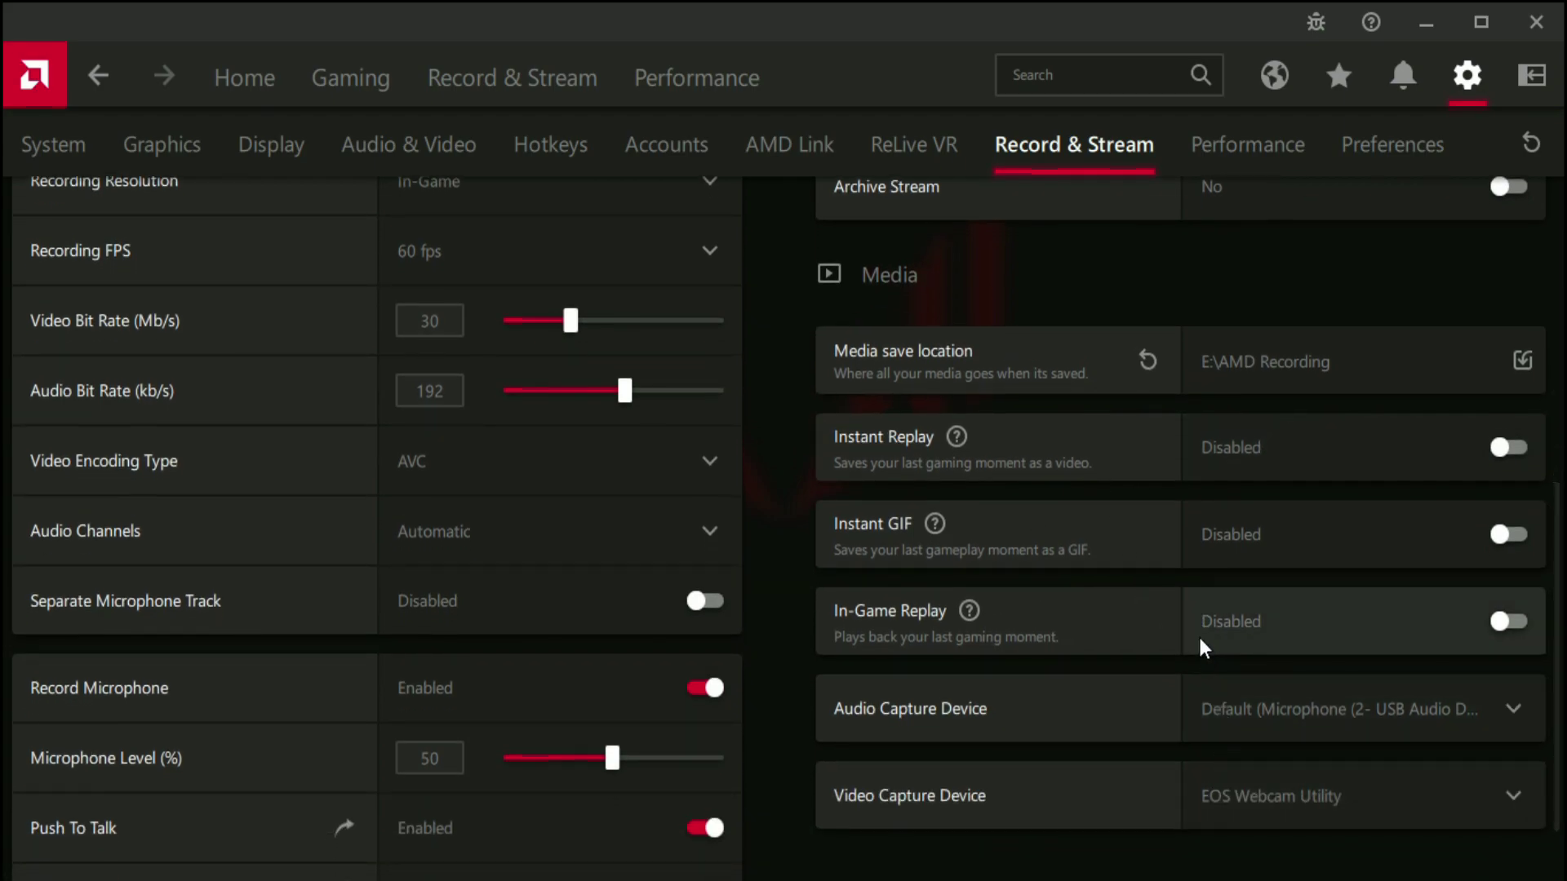
# - Try the metrics overlay in the Performance settings and turn it back off
pyautogui.click(1234, 151)
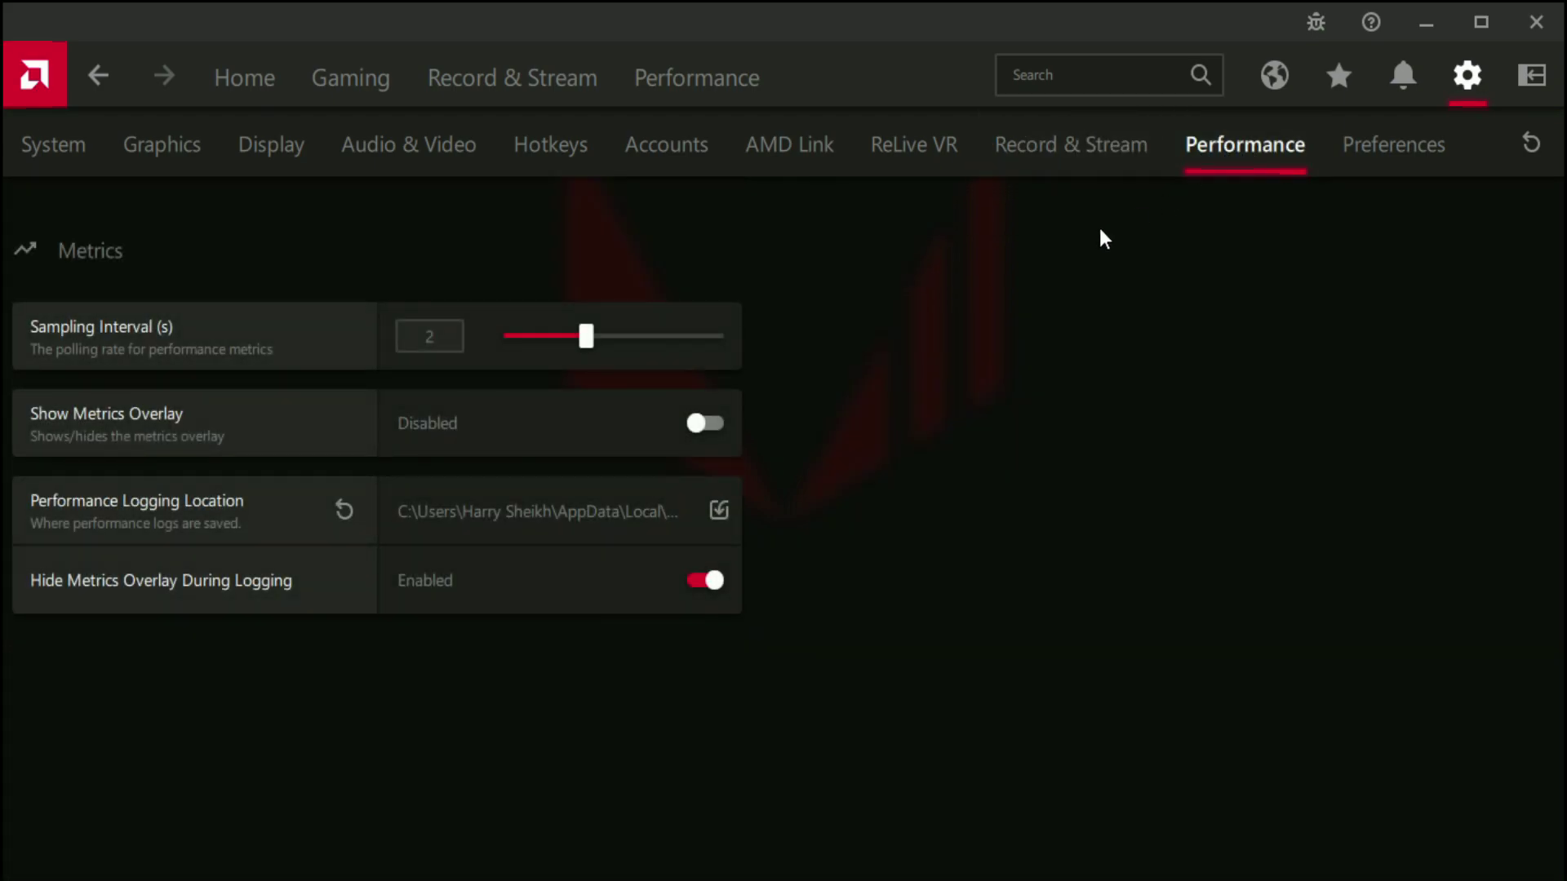
pyautogui.click(664, 419)
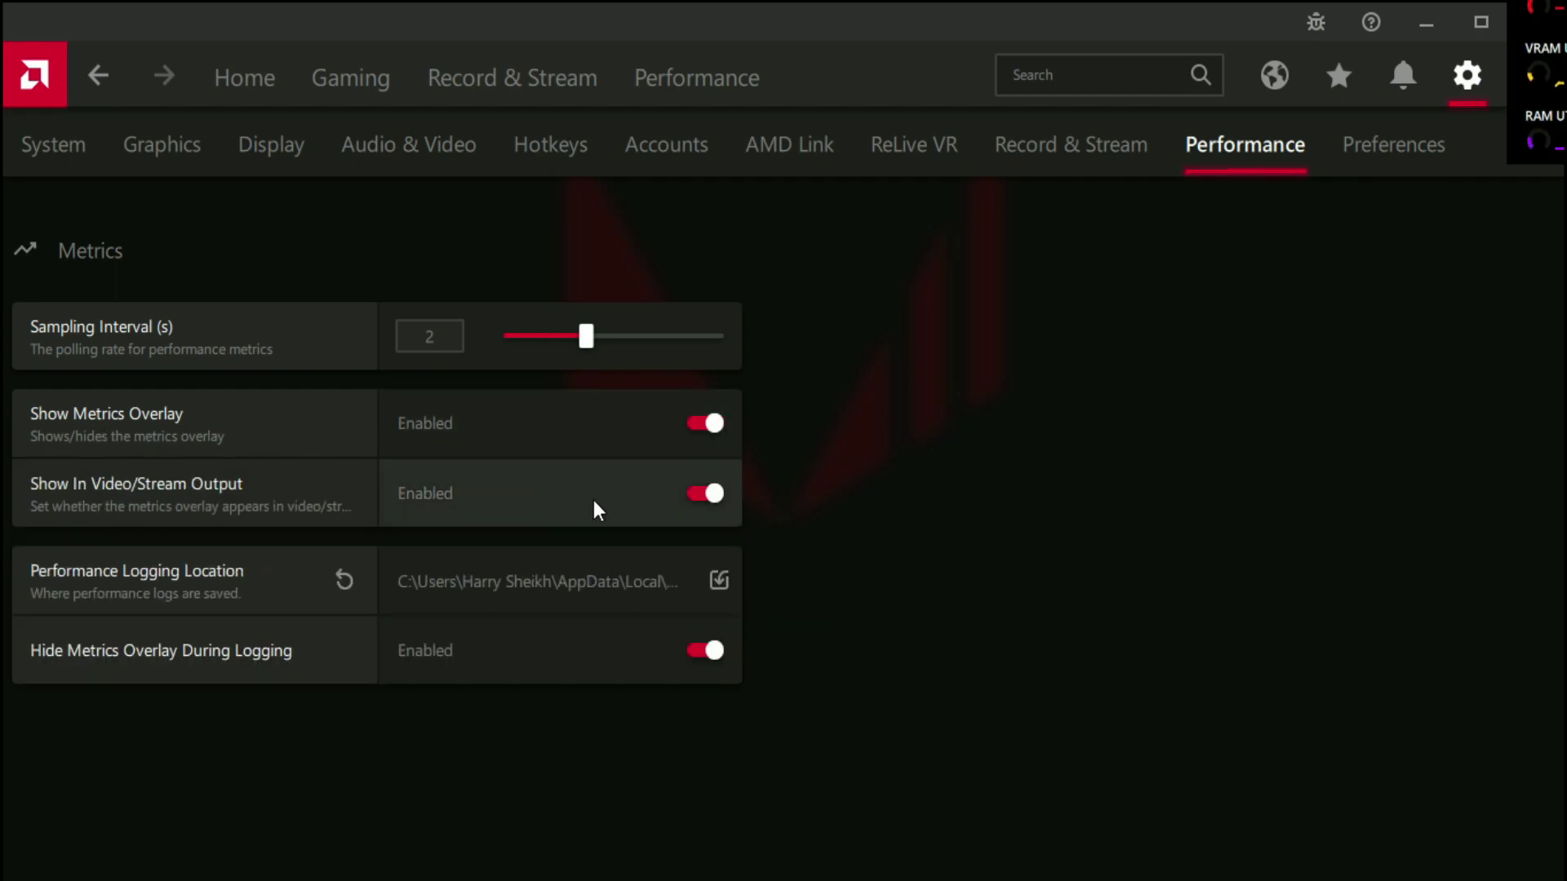
pyautogui.click(690, 425)
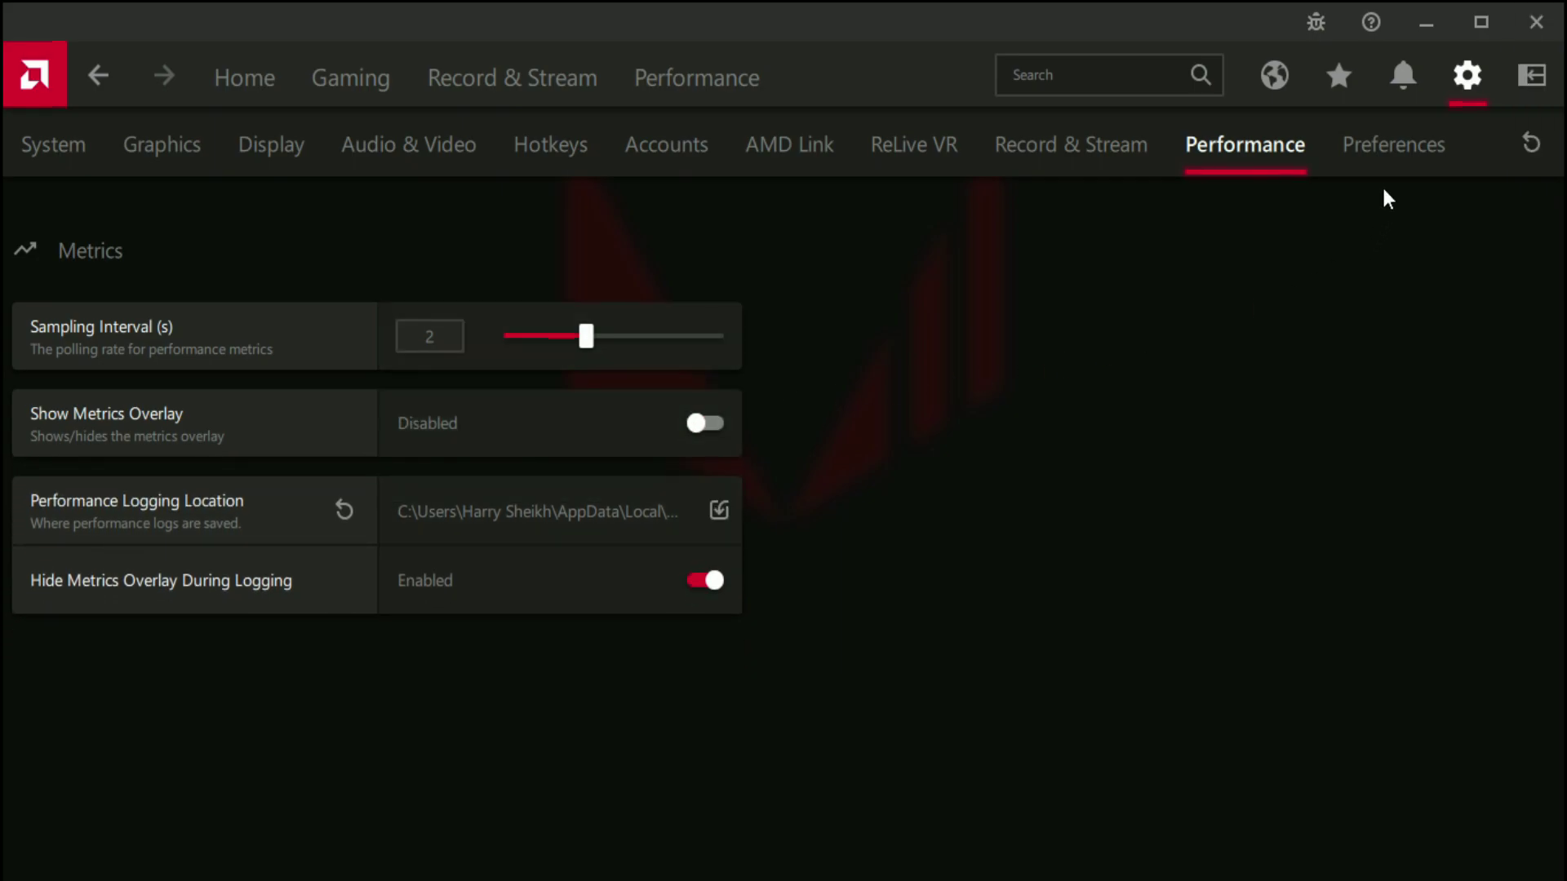
# - Review the general options in Preferences and the hardware metrics with their tracking options
pyautogui.click(1355, 167)
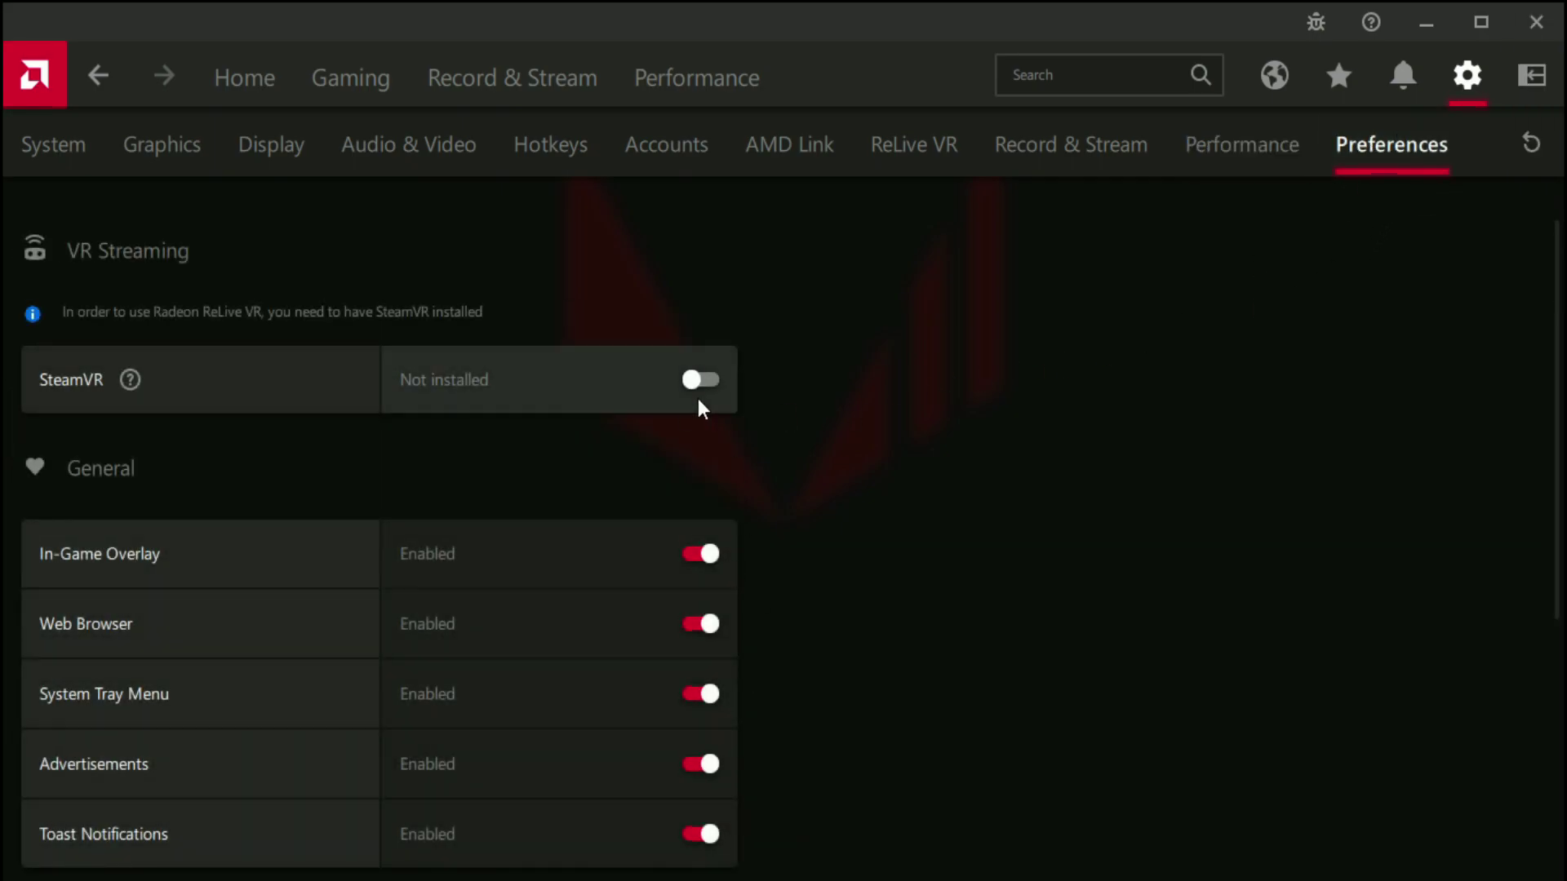
pyautogui.scroll(-1, 662, 784)
pyautogui.scroll(-5, 663, 783)
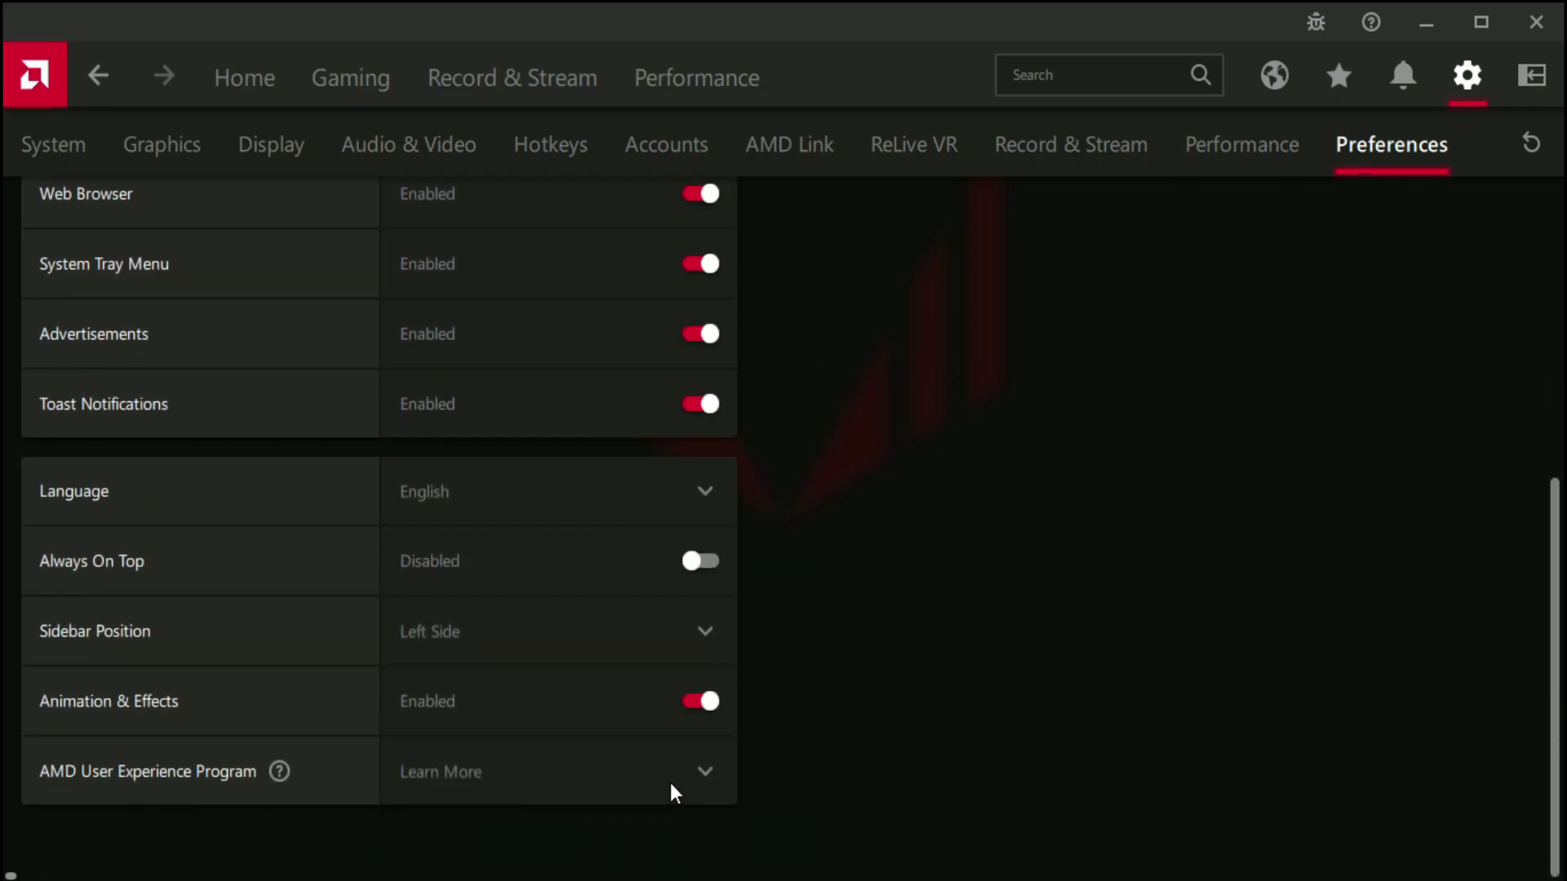
pyautogui.click(707, 82)
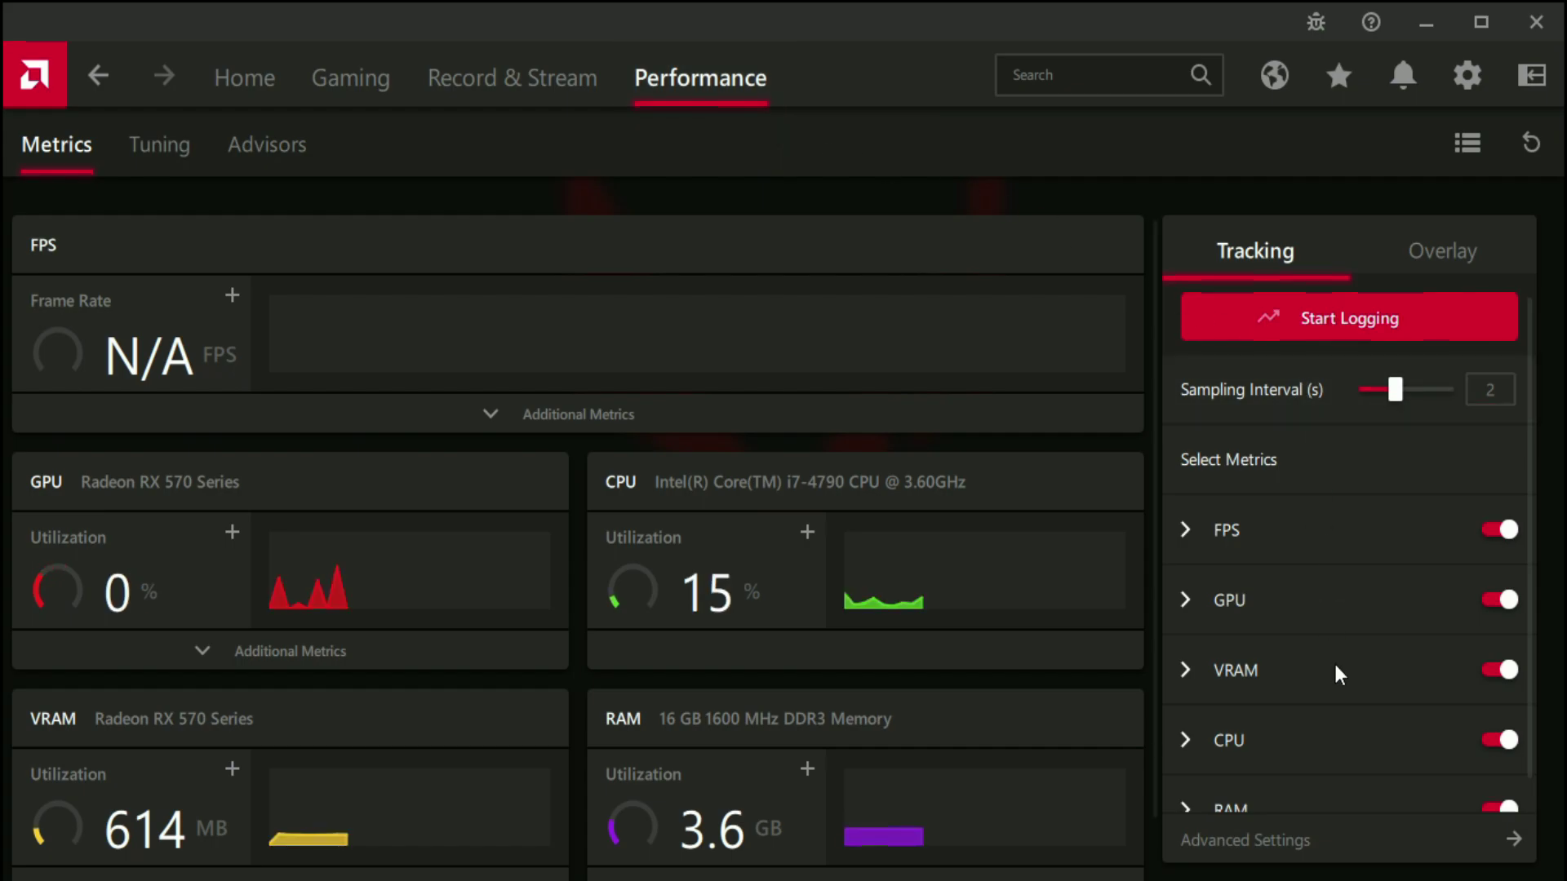
pyautogui.scroll(-1, 1373, 541)
pyautogui.scroll(1, 1363, 588)
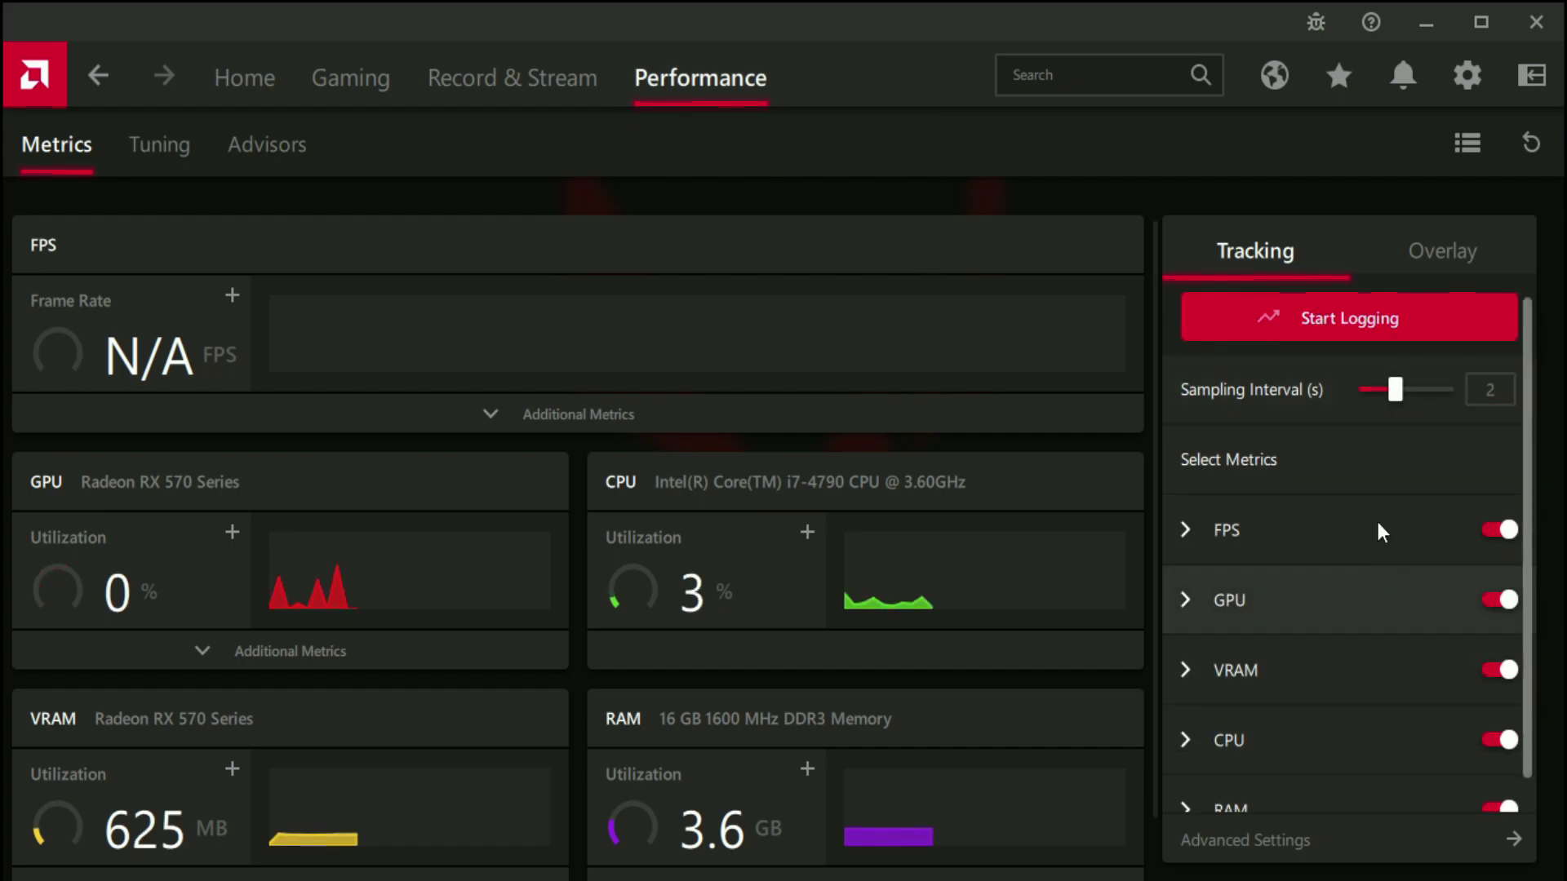
# - Turn on the metrics overlay and try other size and column settings, returning to 100% size and 2 columns
pyautogui.click(1474, 255)
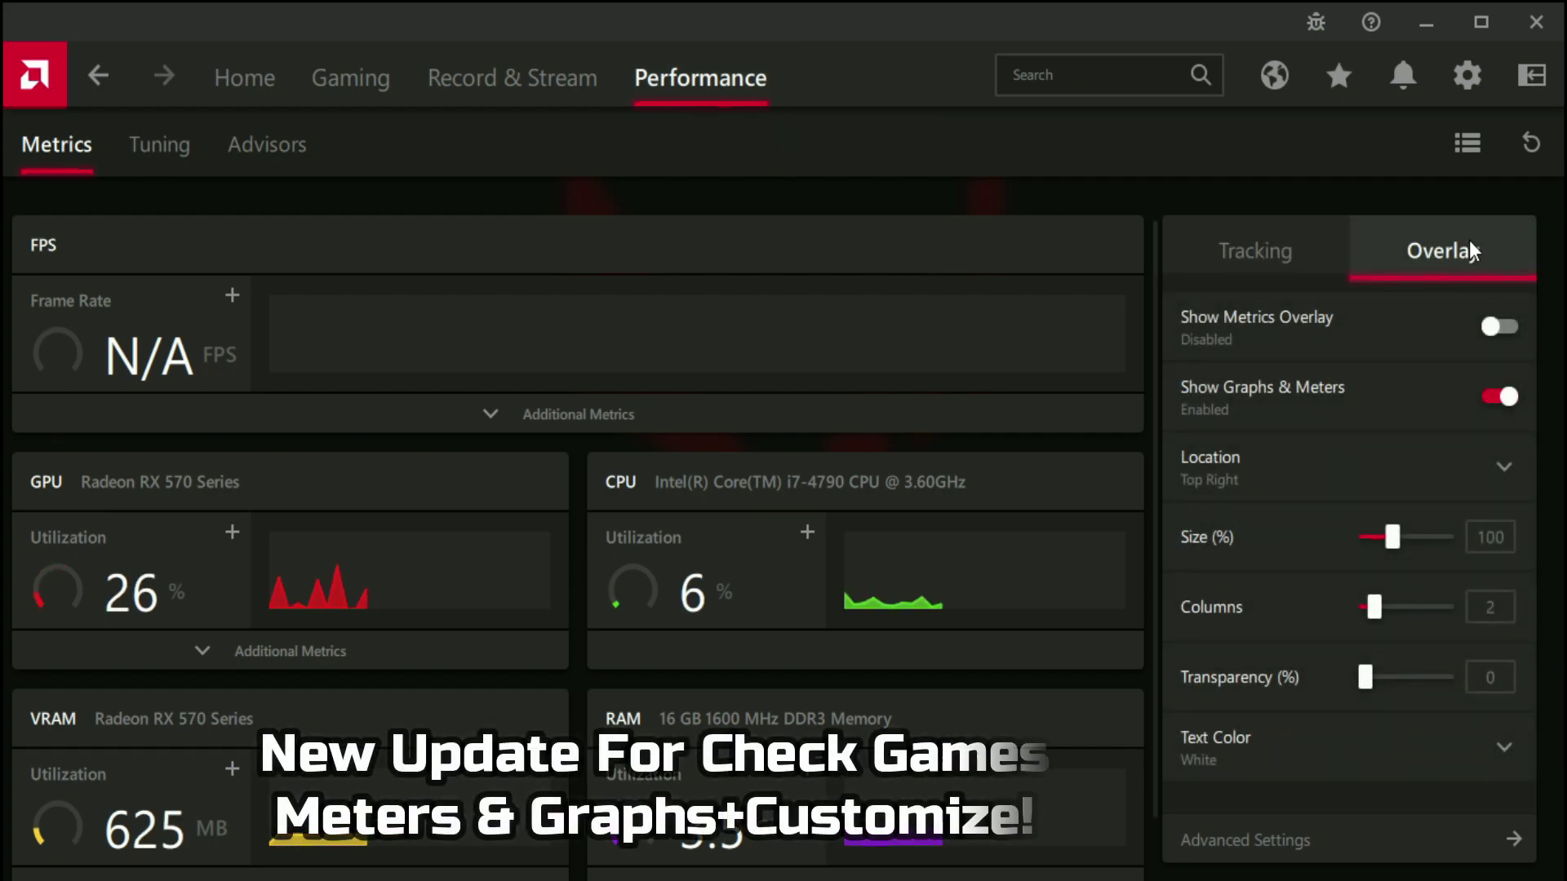
pyautogui.click(1454, 338)
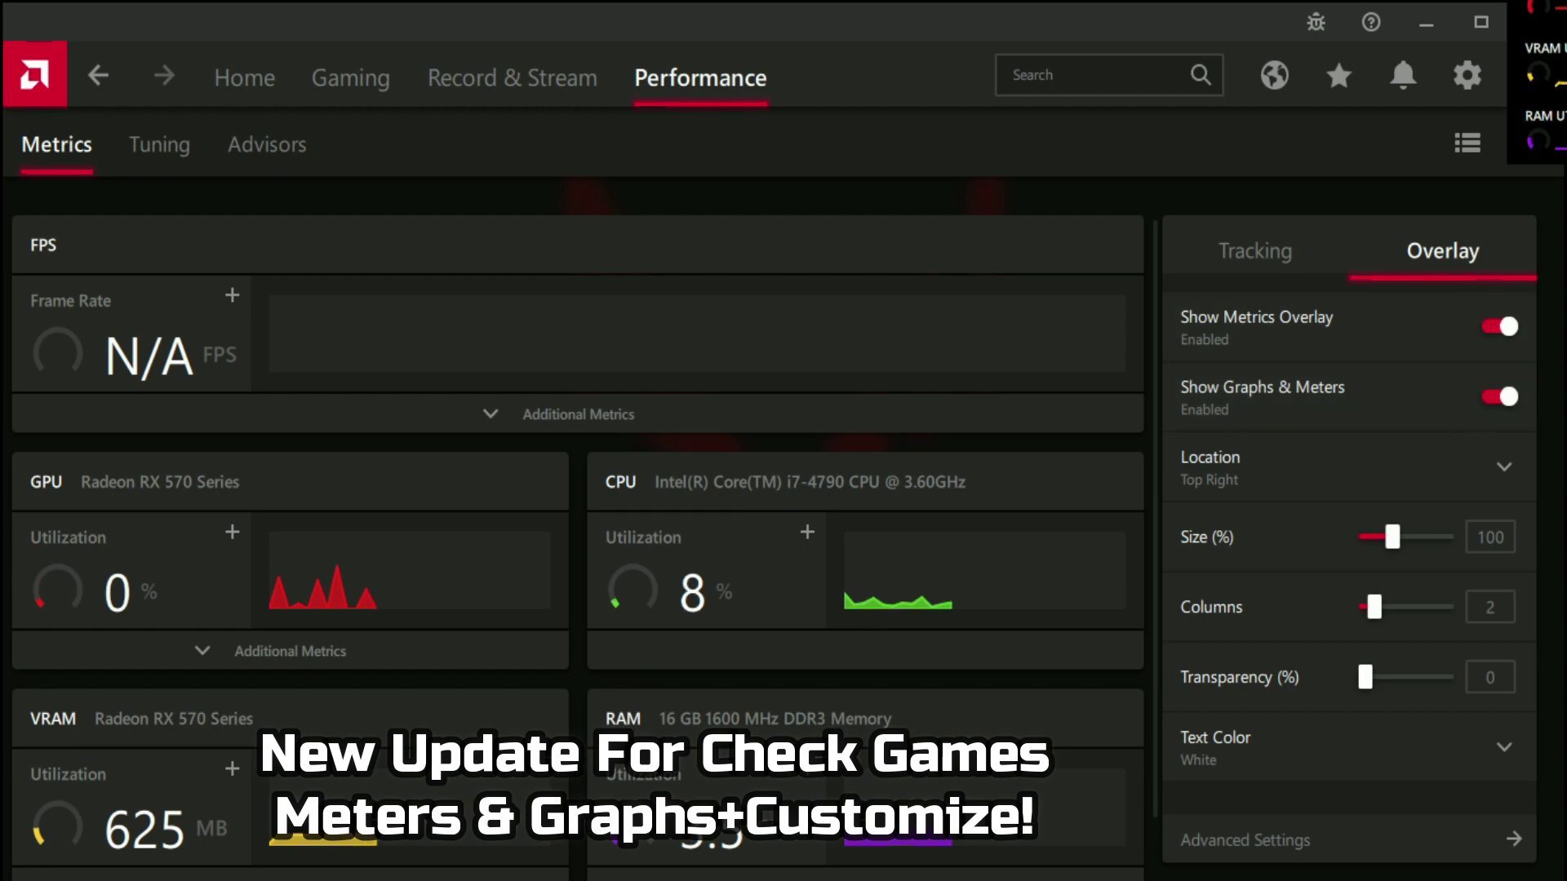
pyautogui.moveTo(1393, 541)
pyautogui.mouseDown()
pyautogui.moveTo(1420, 540)
pyautogui.moveTo(1397, 548)
pyautogui.mouseUp()
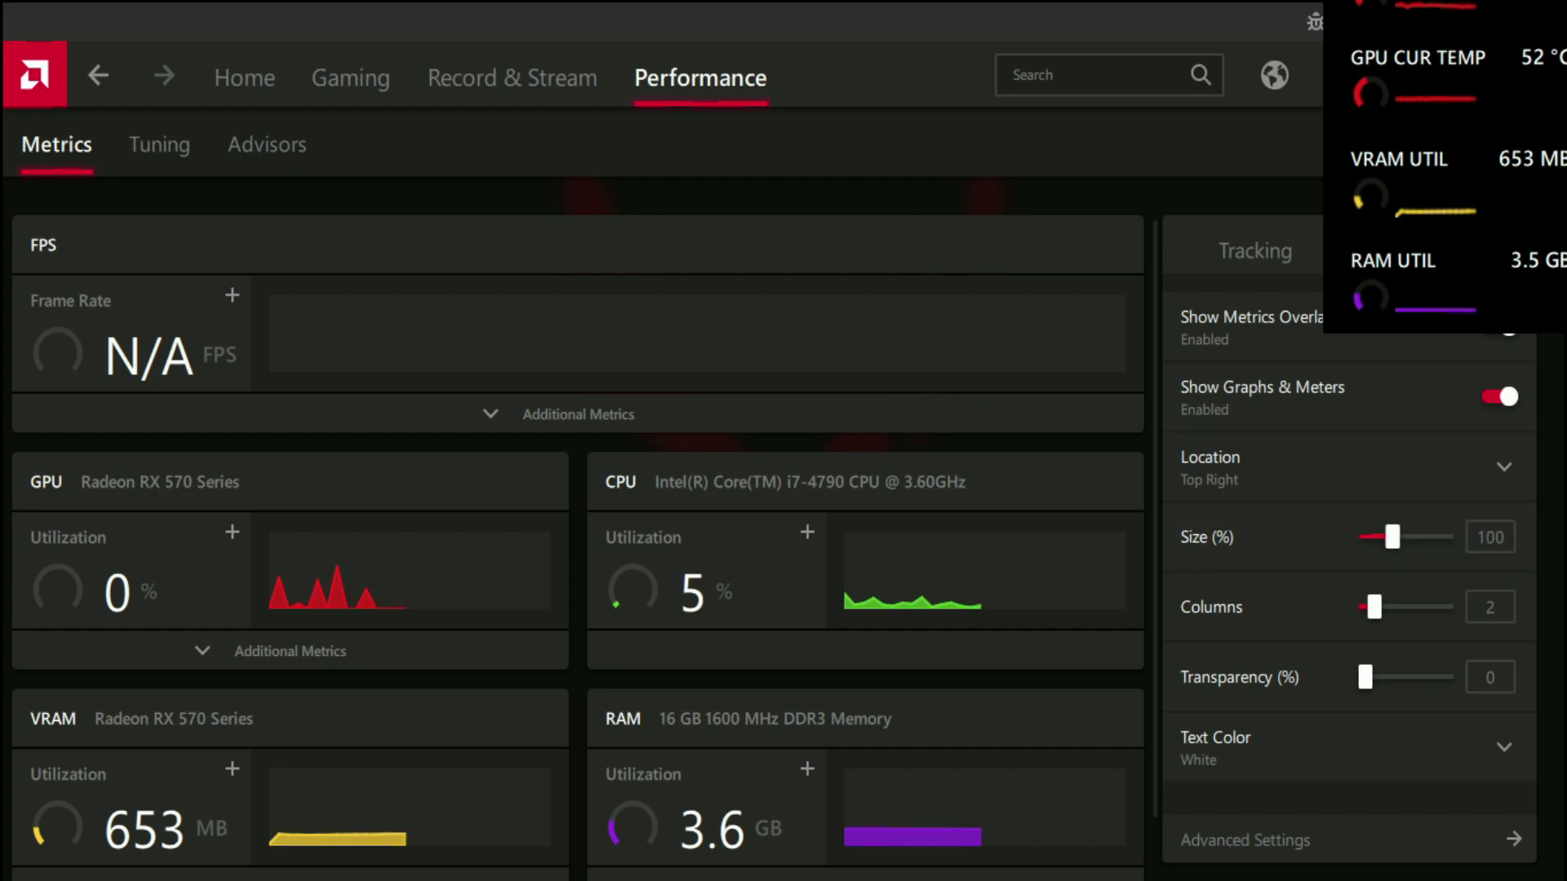
pyautogui.moveTo(1375, 608); pyautogui.dragTo(1409, 618)
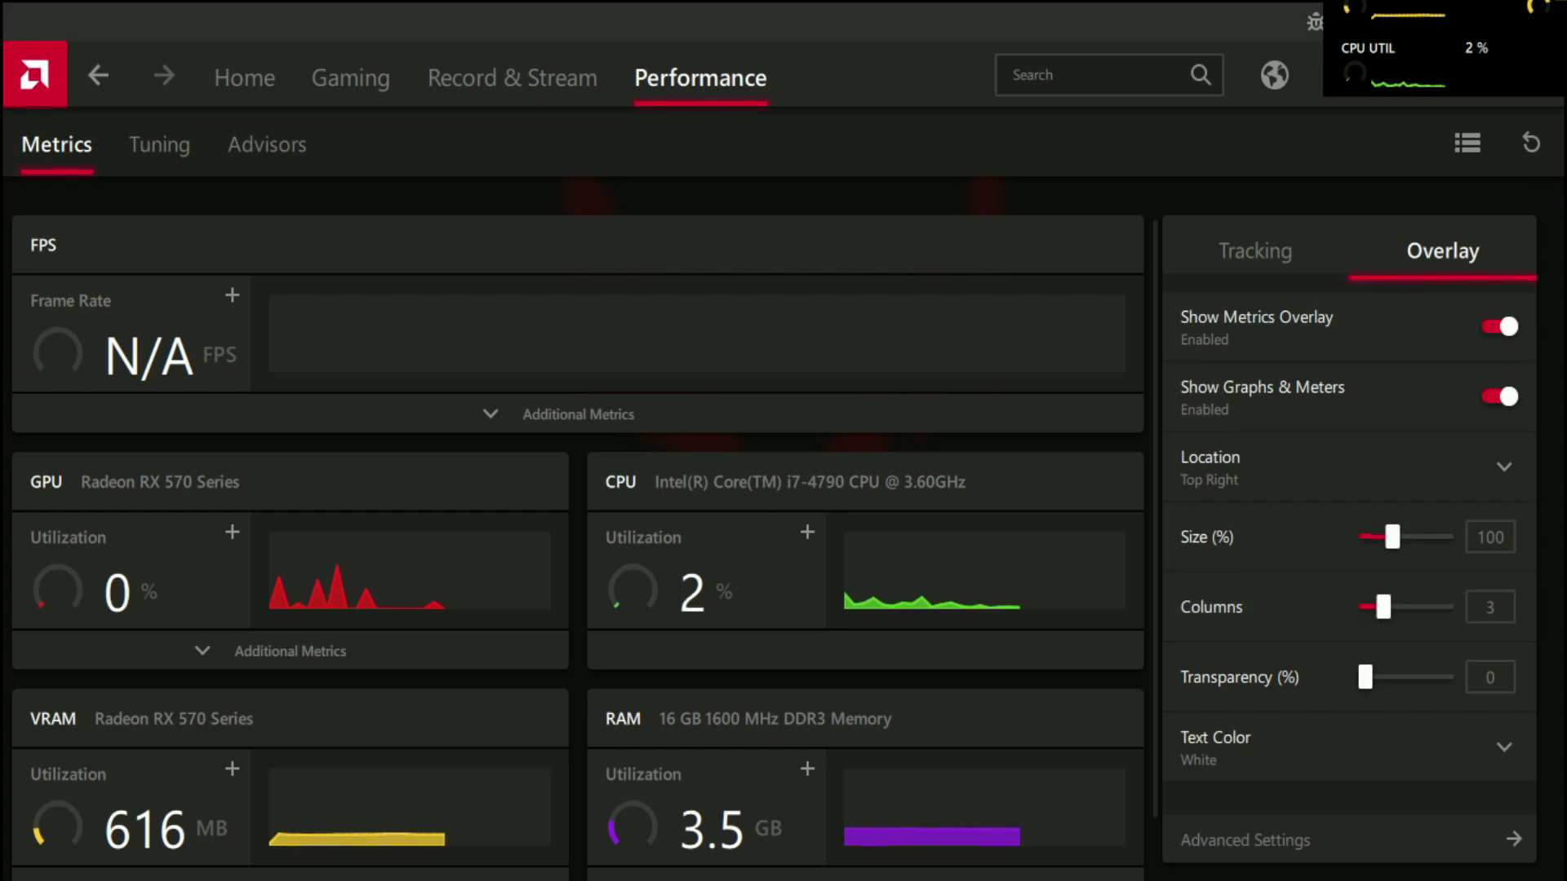
pyautogui.scroll(-1, 1379, 615)
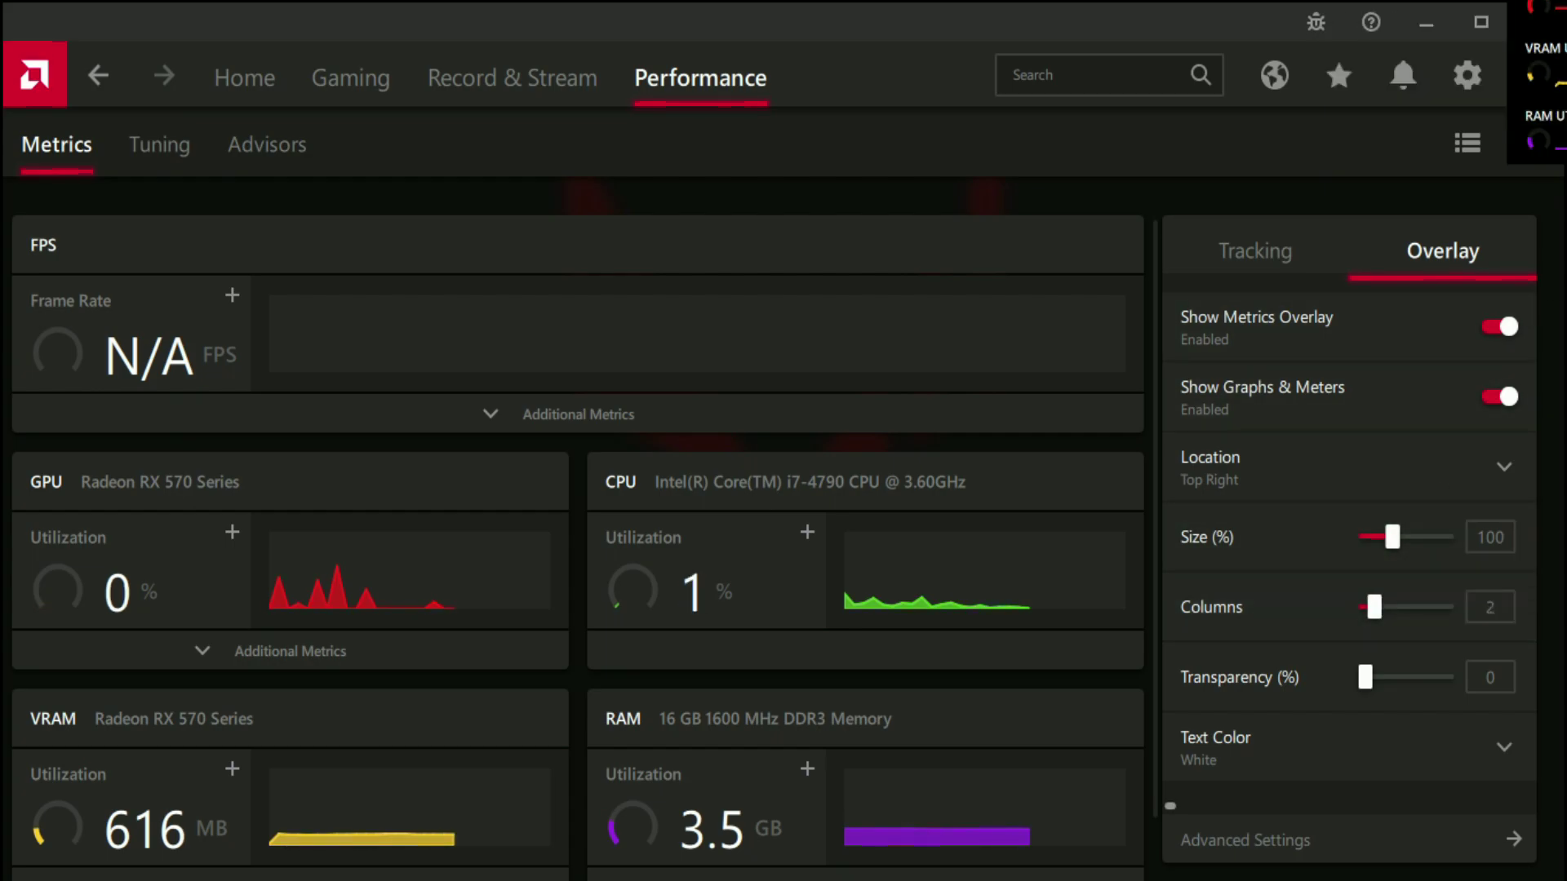
pyautogui.scroll(3, 1387, 686)
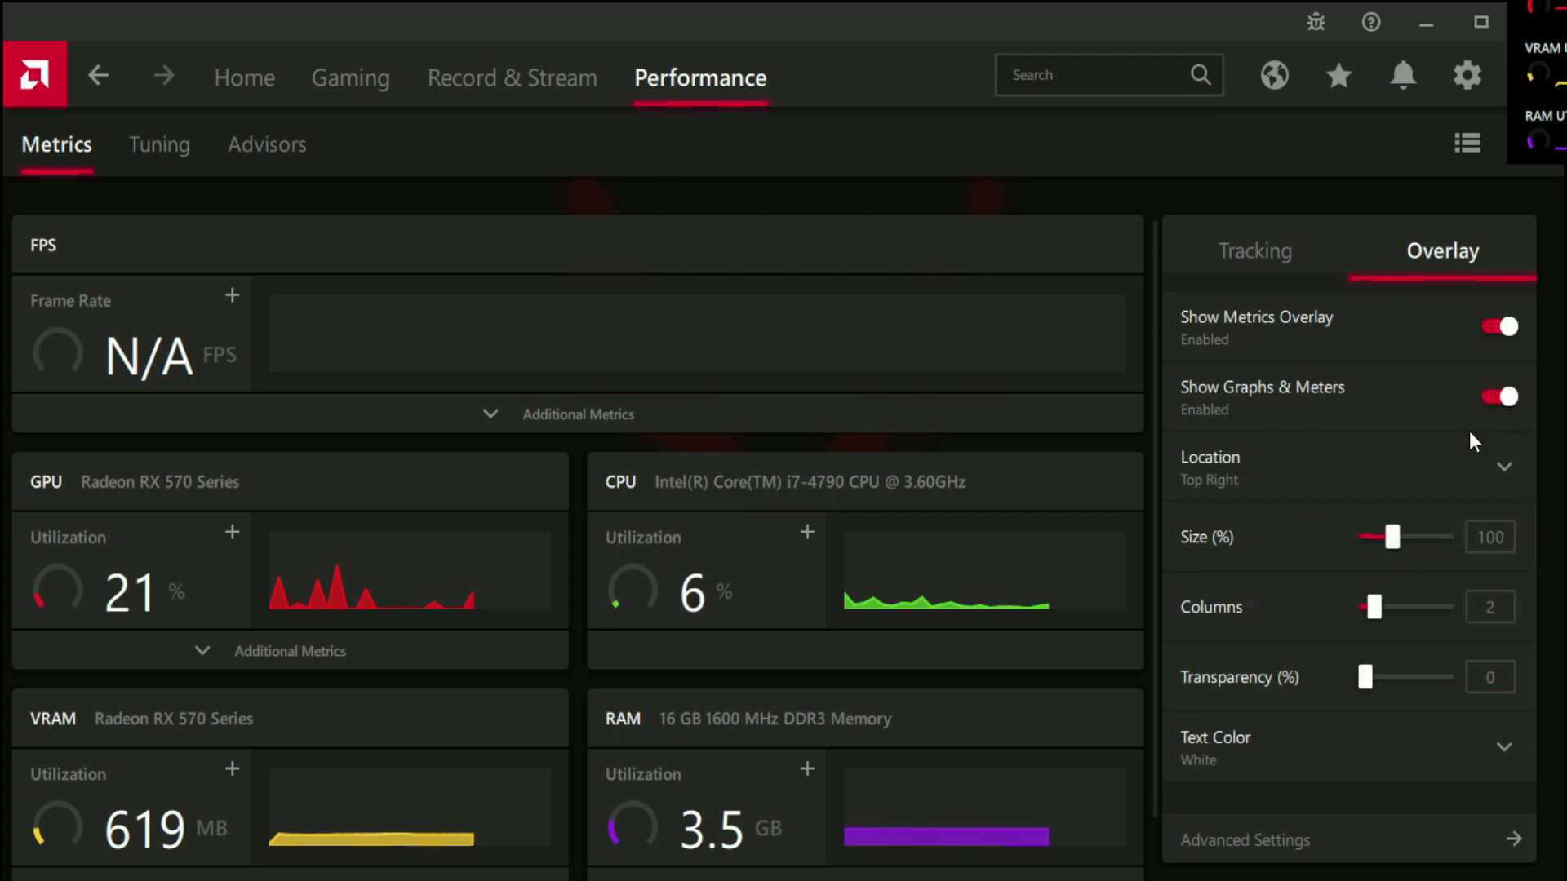
# - Try blue as the metrics overlay's text color and switch it back to white
pyautogui.click(1314, 756)
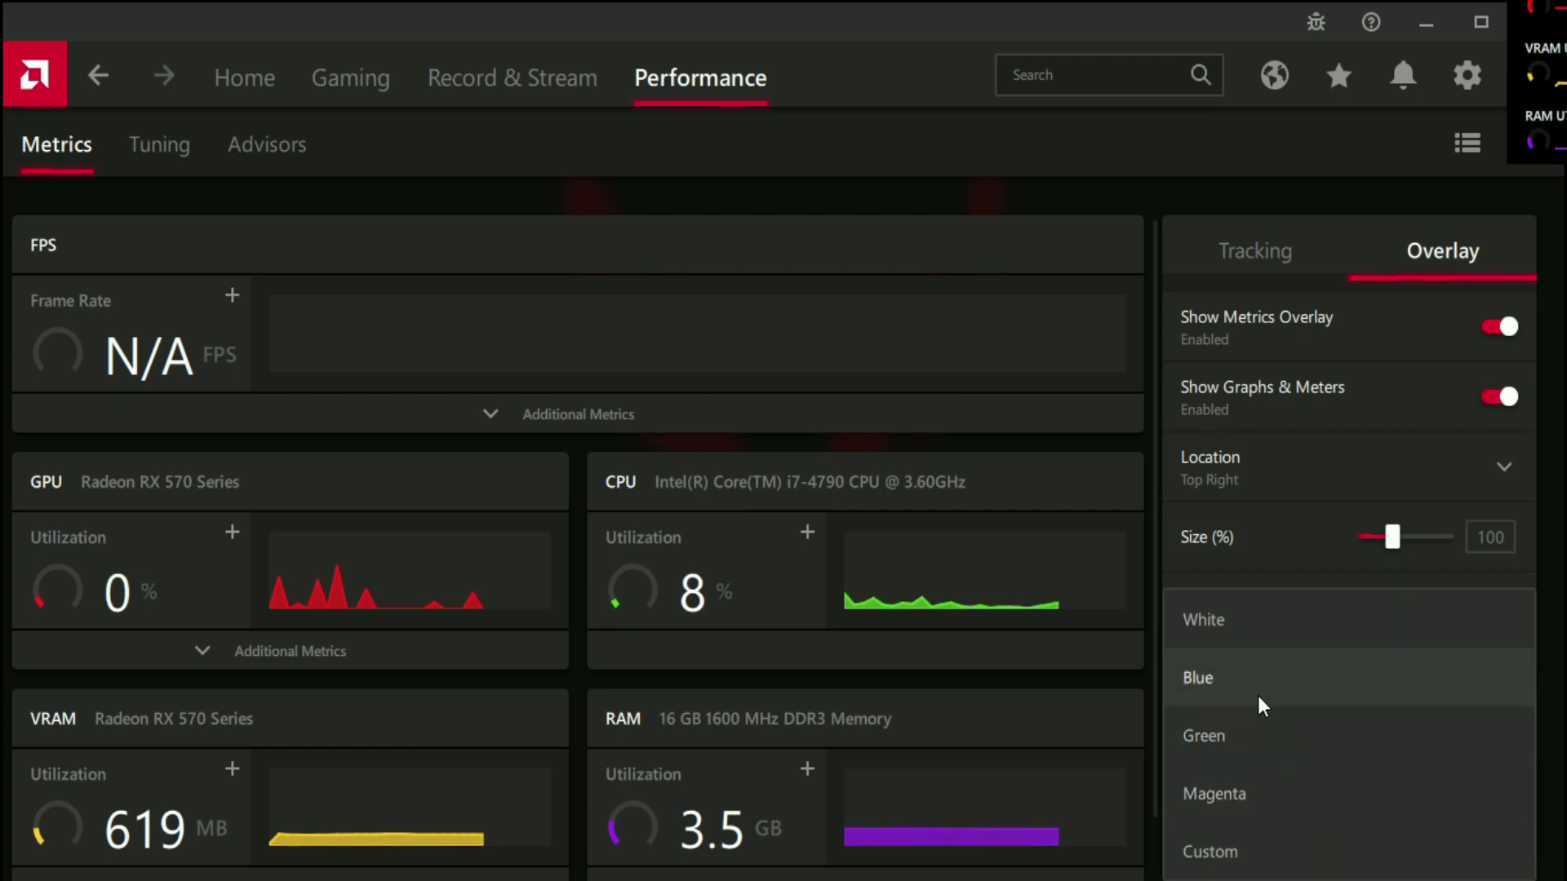
pyautogui.click(1261, 704)
pyautogui.click(1309, 771)
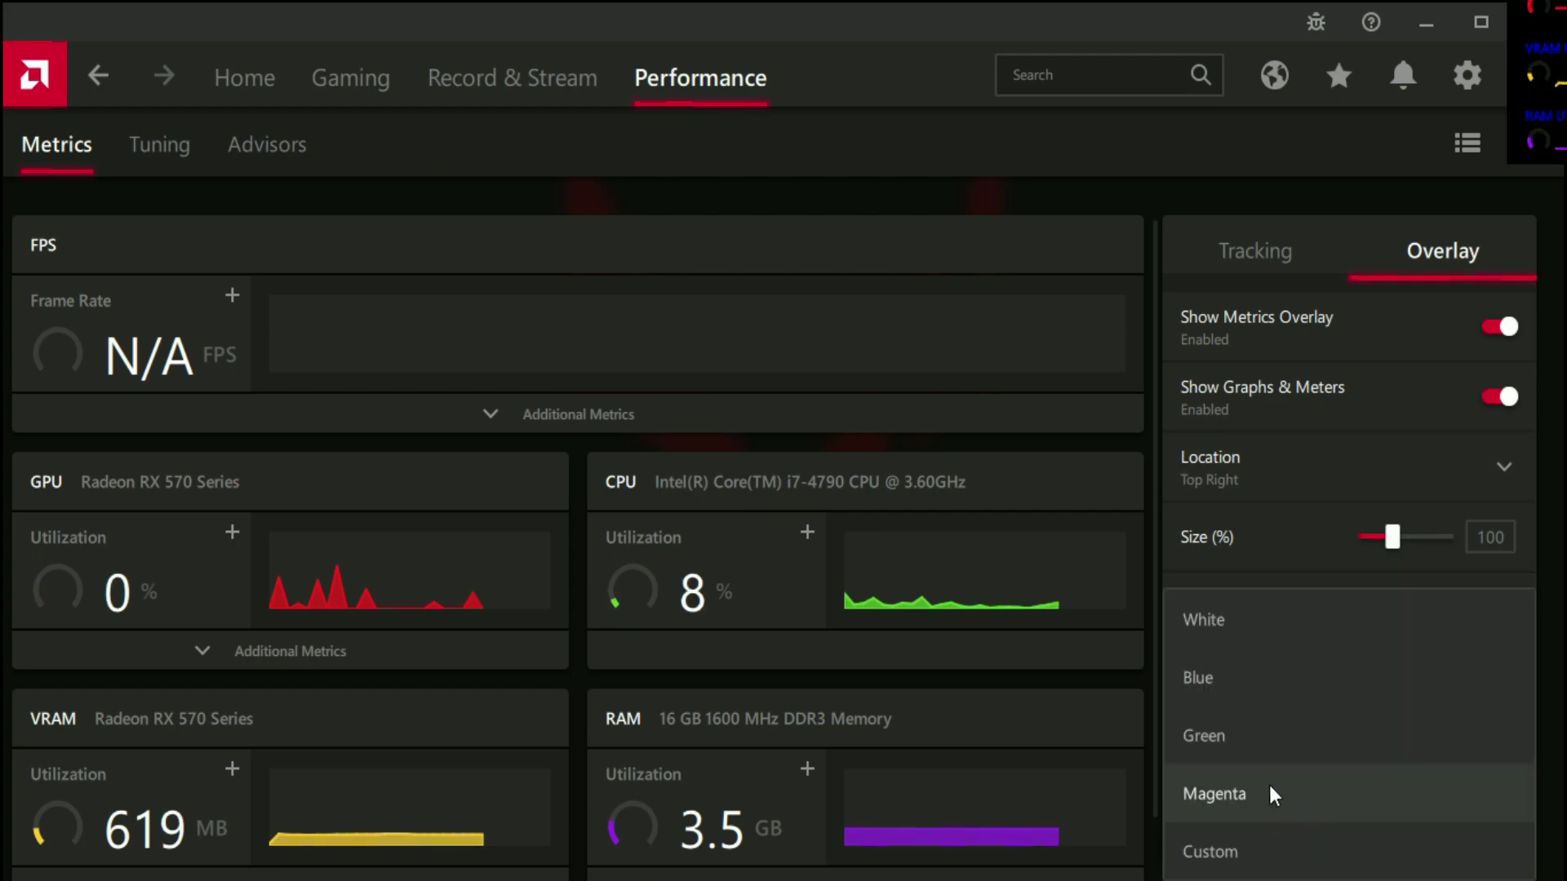
pyautogui.click(1252, 639)
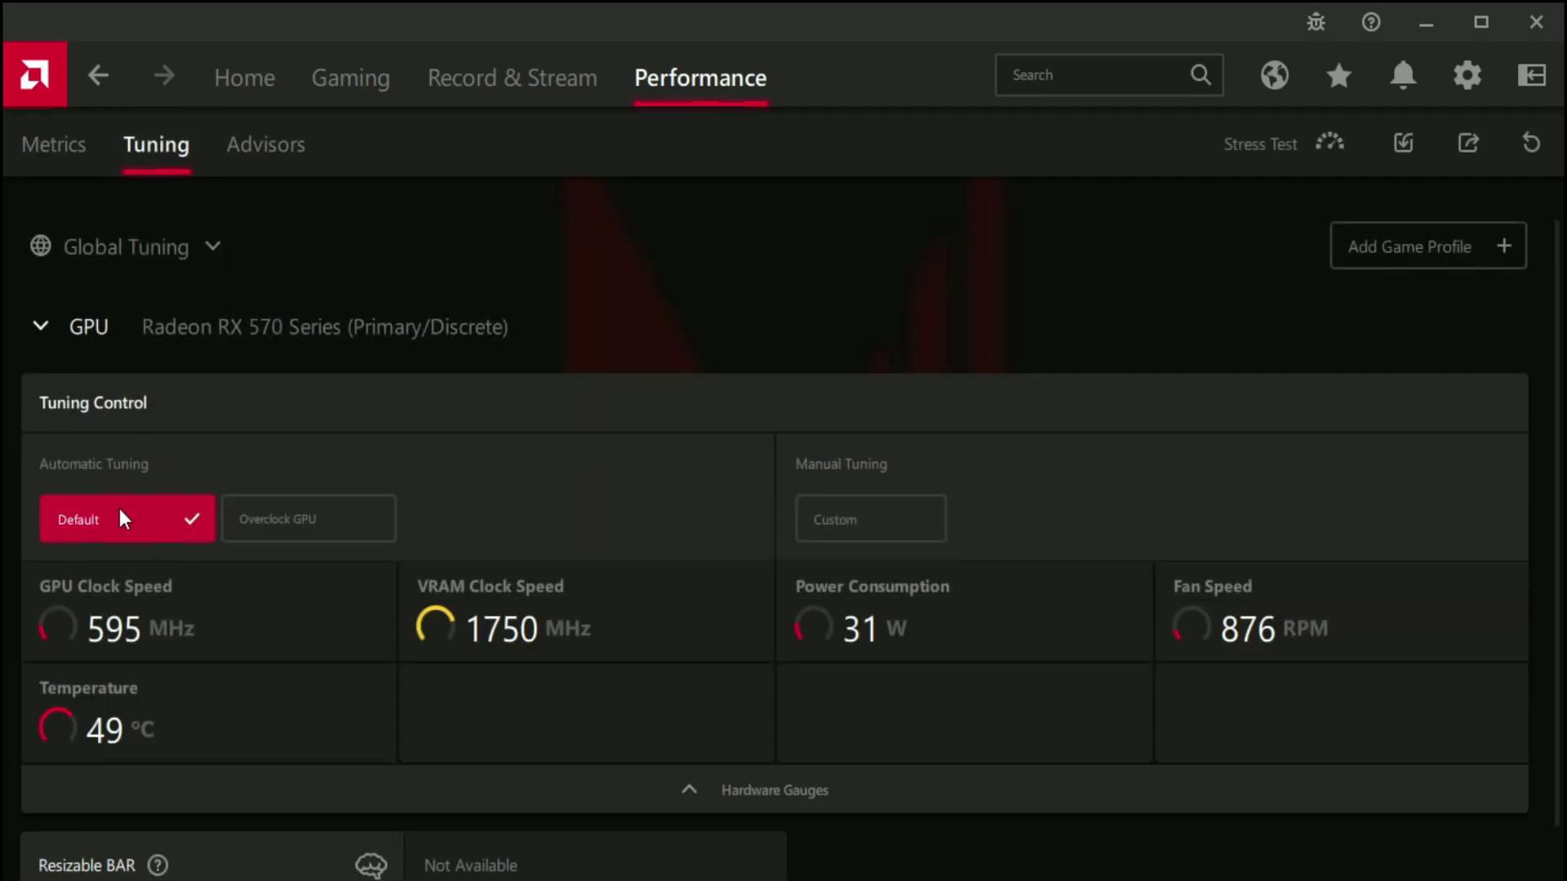
# - Review the performance advisors, the recording and live streaming controls with the streaming account choices, and the scene editor
pyautogui.click(274, 162)
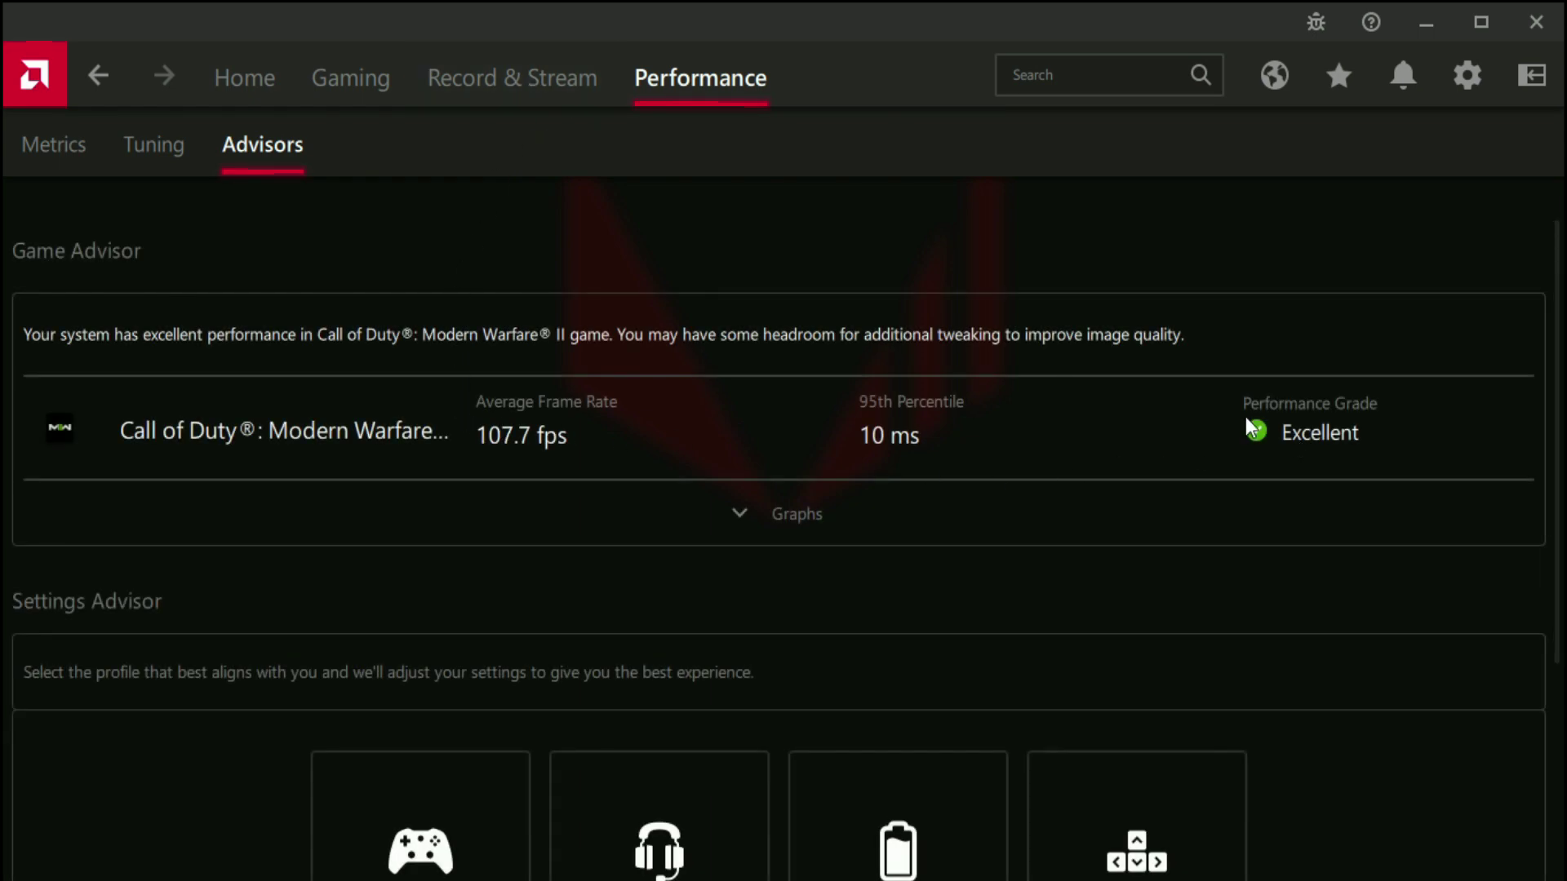
pyautogui.click(591, 91)
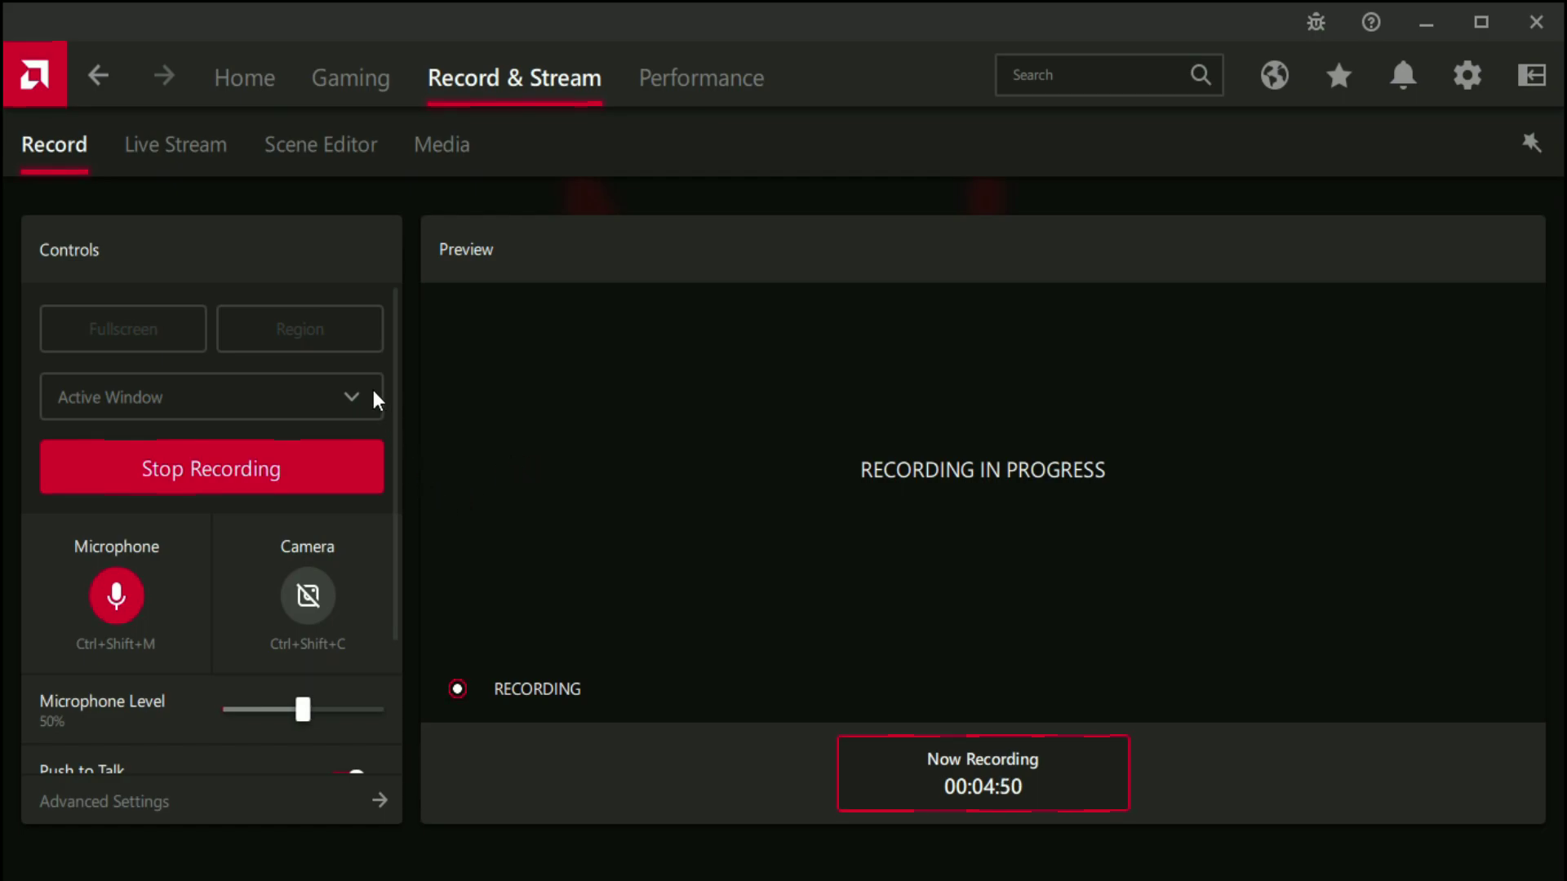
pyautogui.click(175, 146)
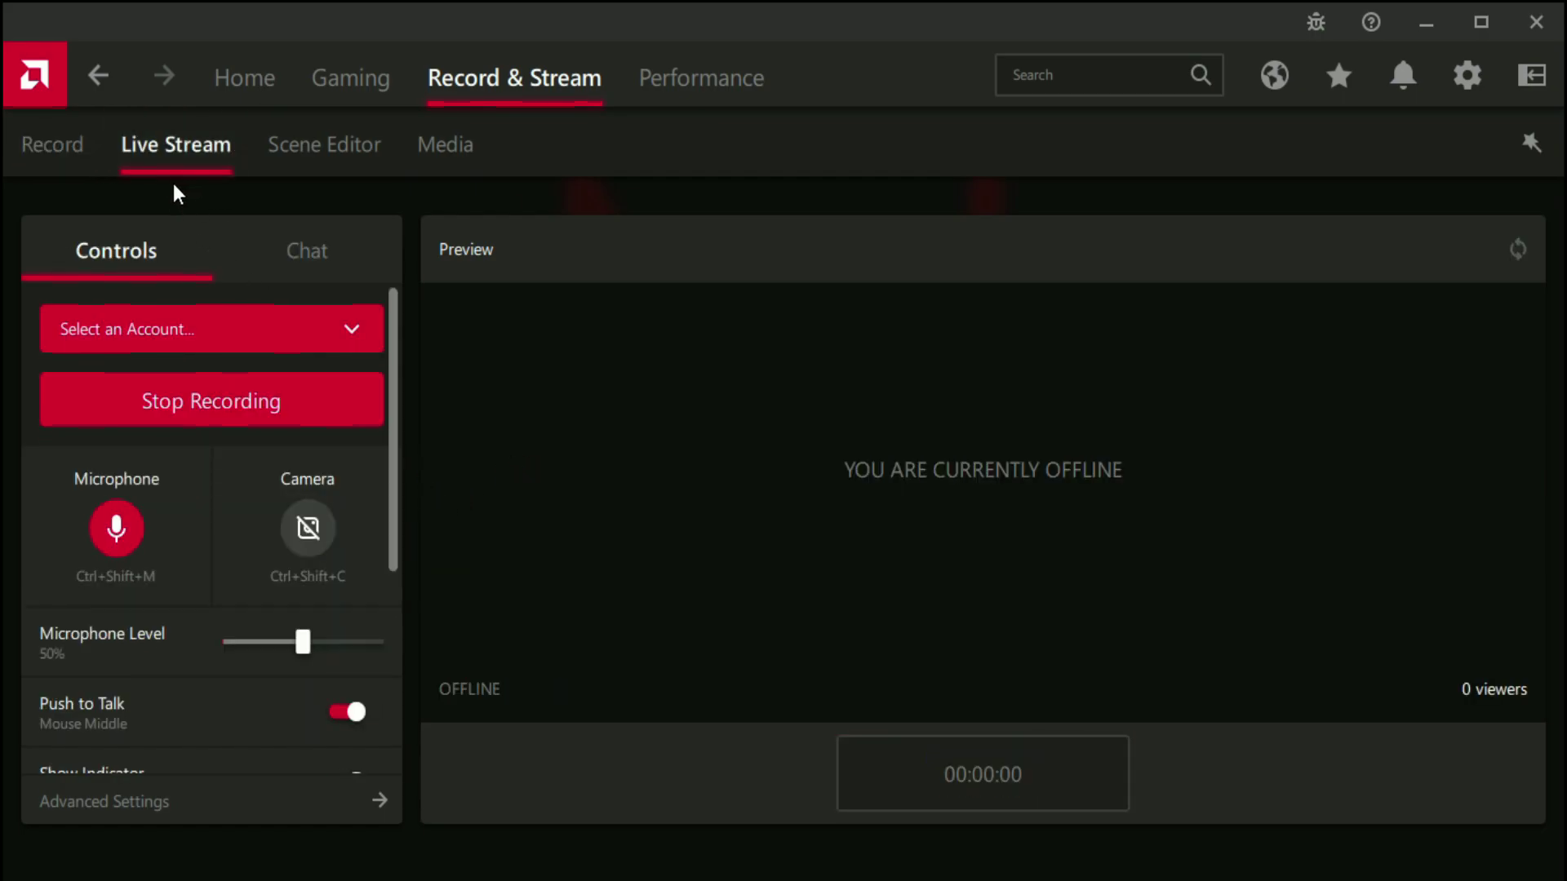
pyautogui.click(174, 339)
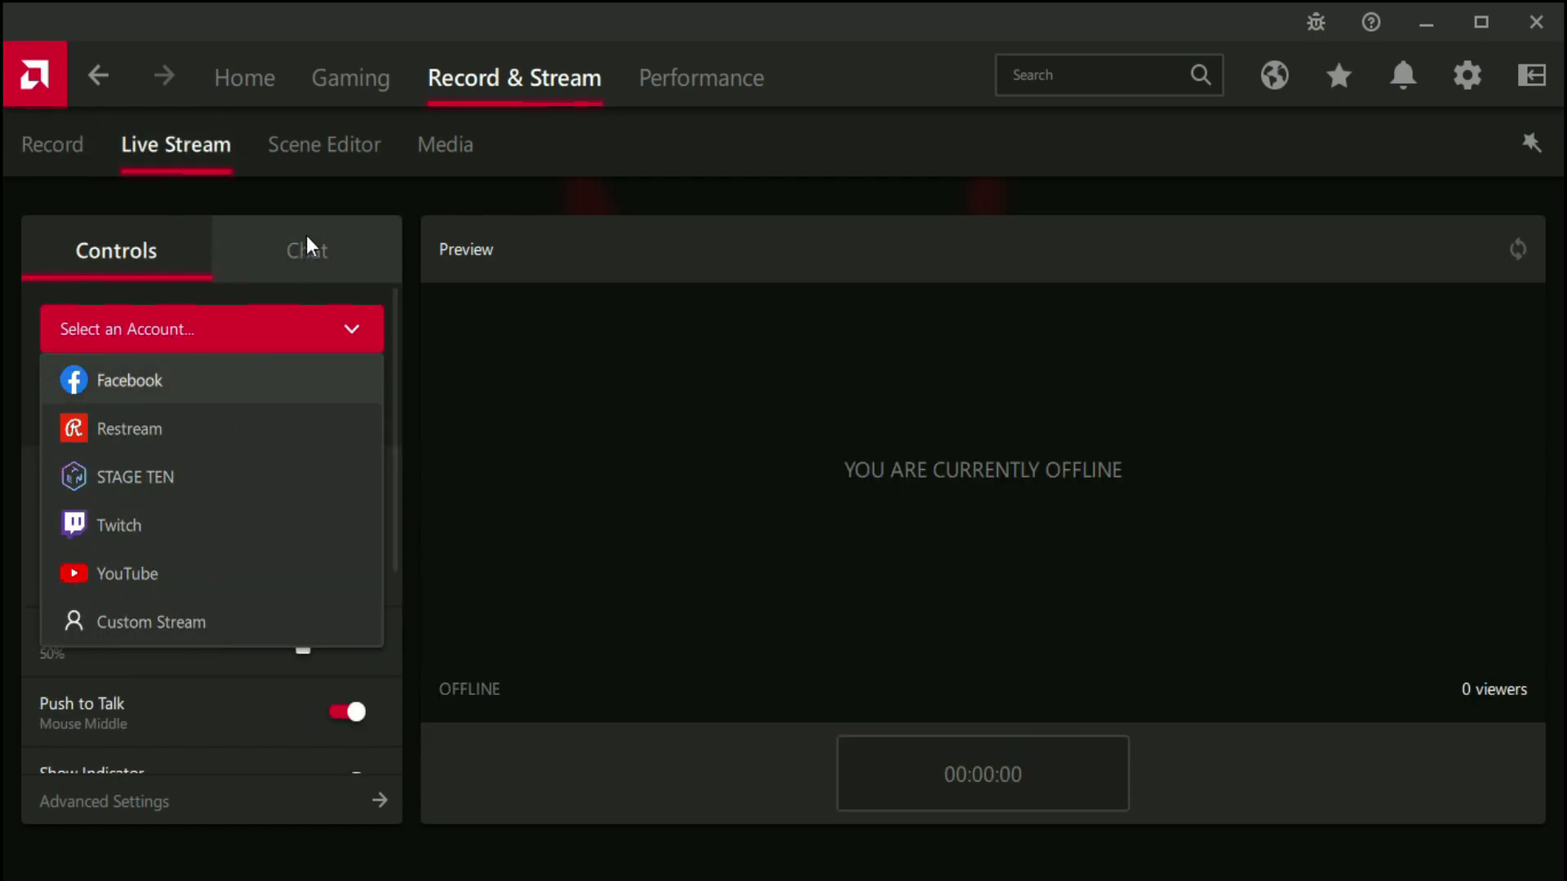
pyautogui.click(301, 195)
pyautogui.click(327, 252)
pyautogui.click(339, 146)
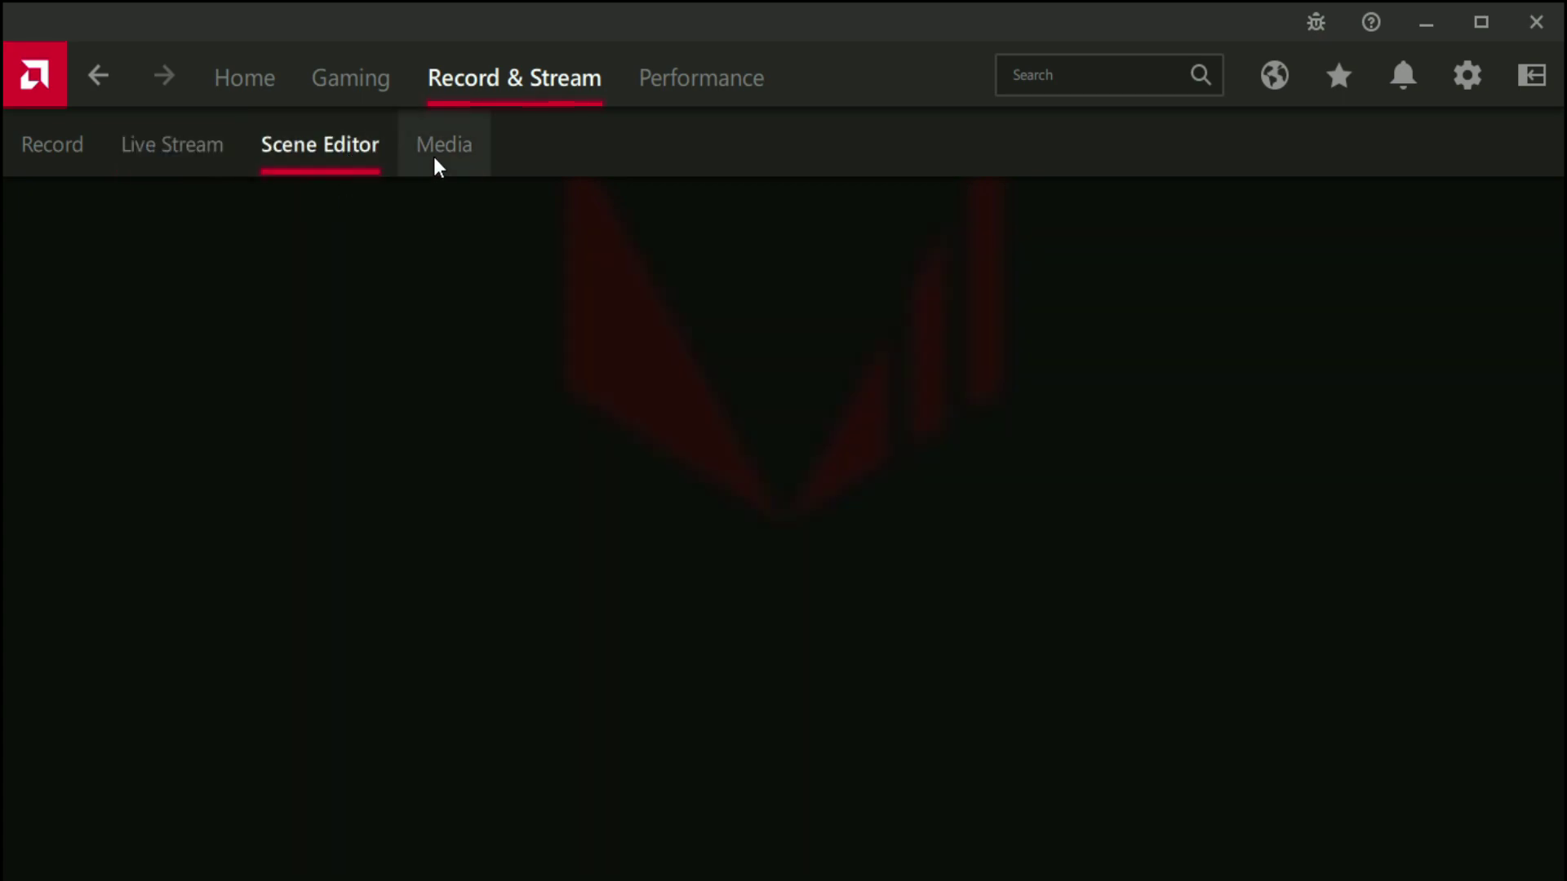
pyautogui.click(255, 97)
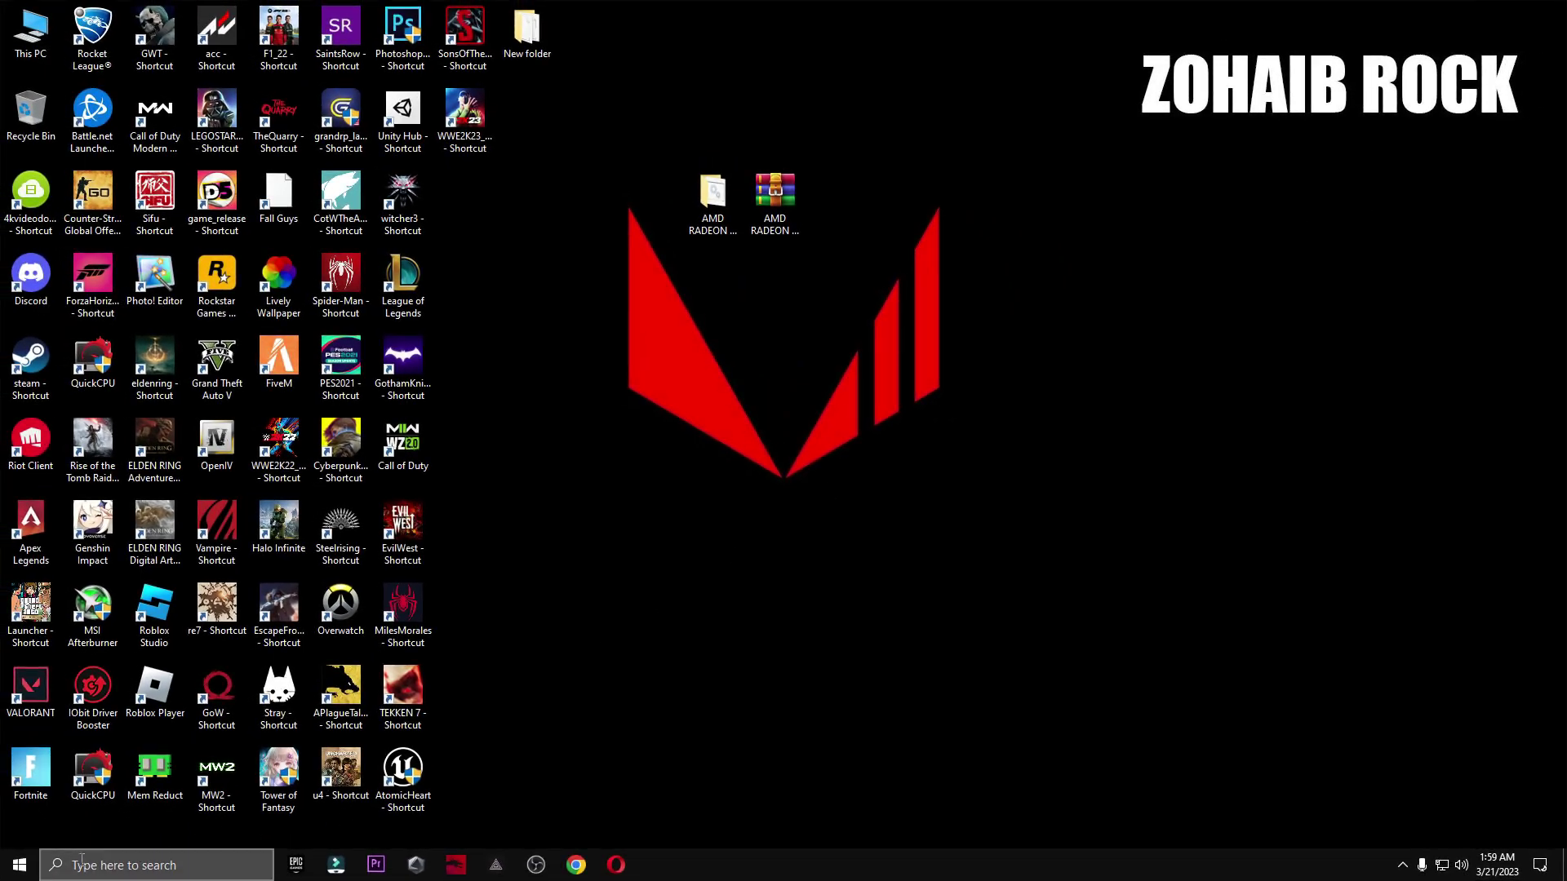
# - Open the Windows power options to restart the PC
pyautogui.click(19, 865)
pyautogui.click(8, 832)
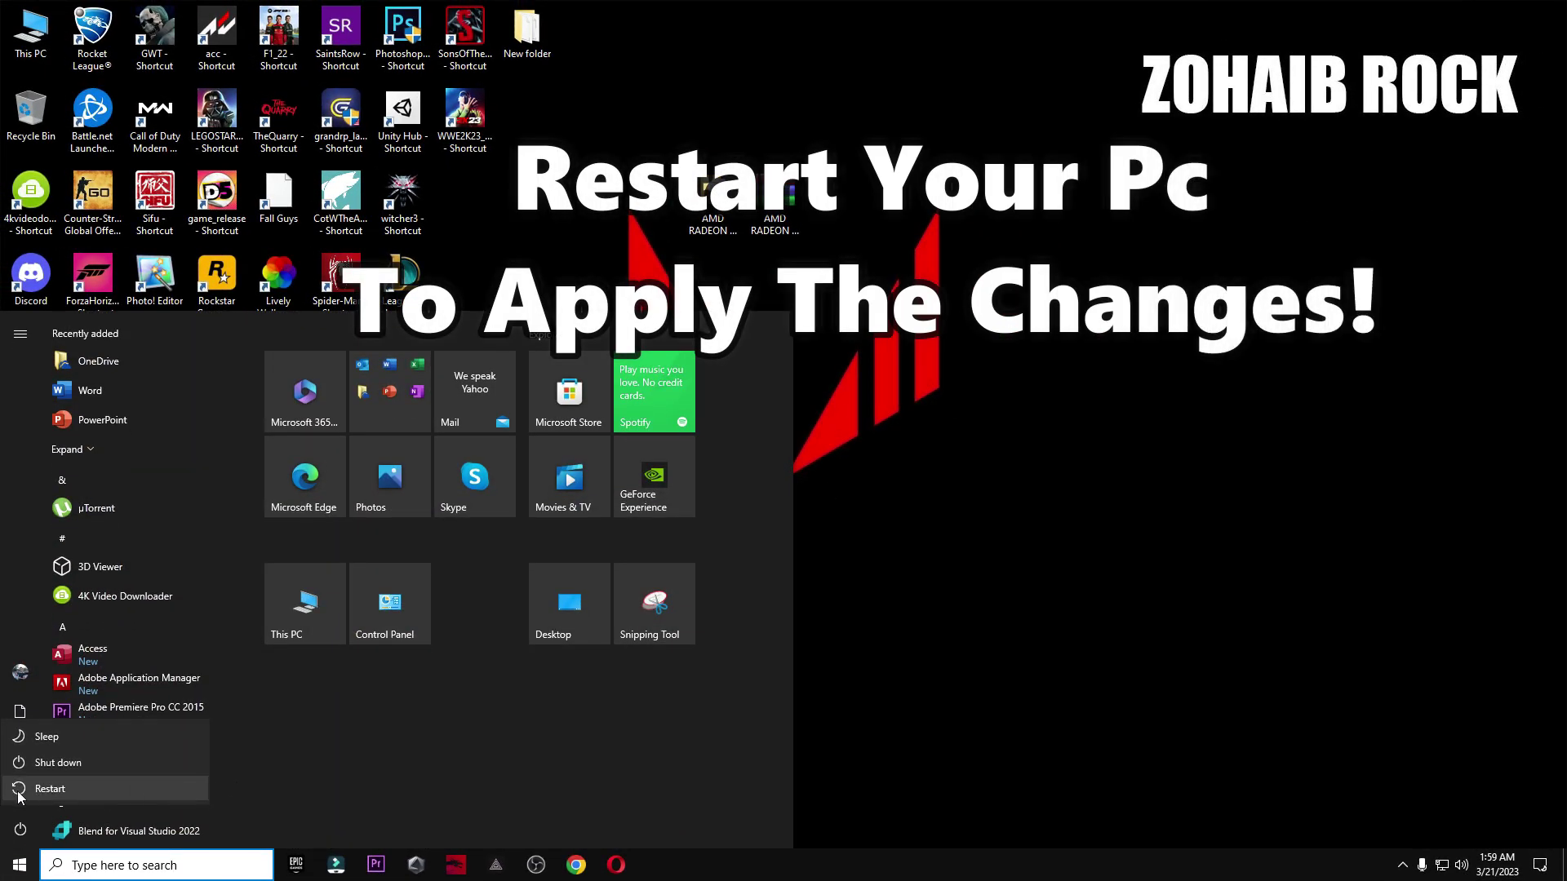